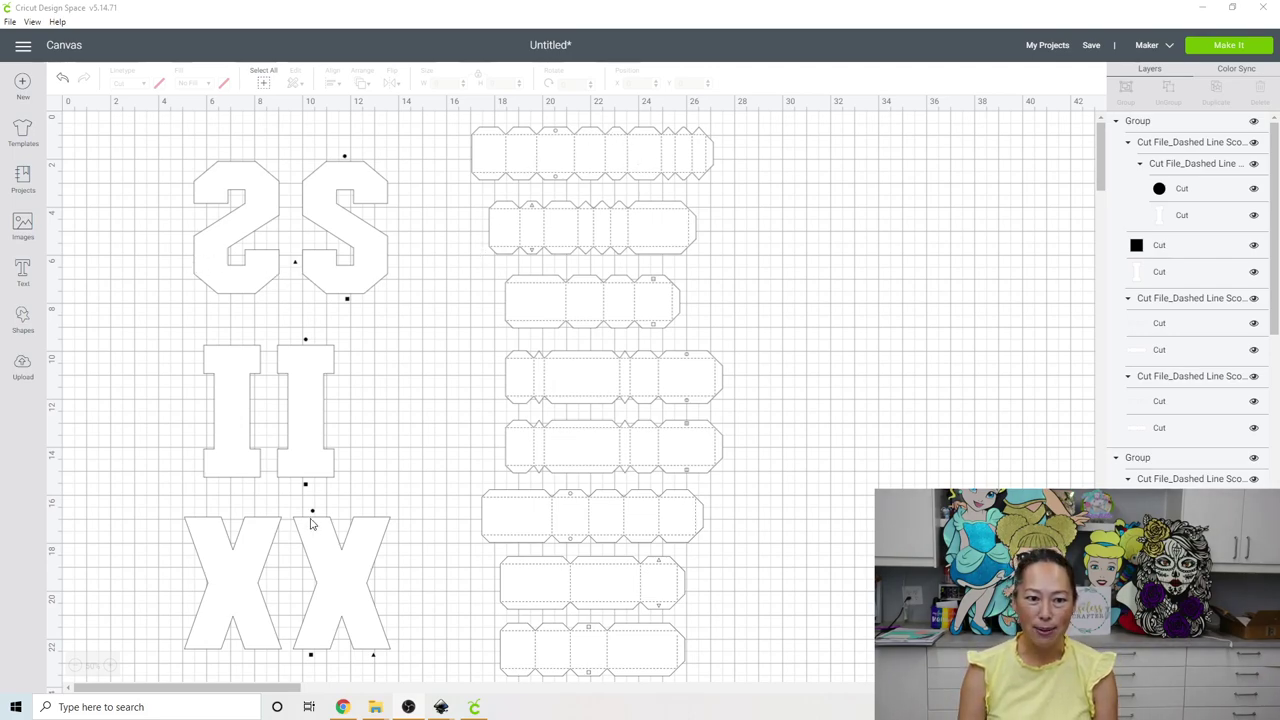
# - Select the S letters together with their three side strips
pyautogui.click(383, 185)
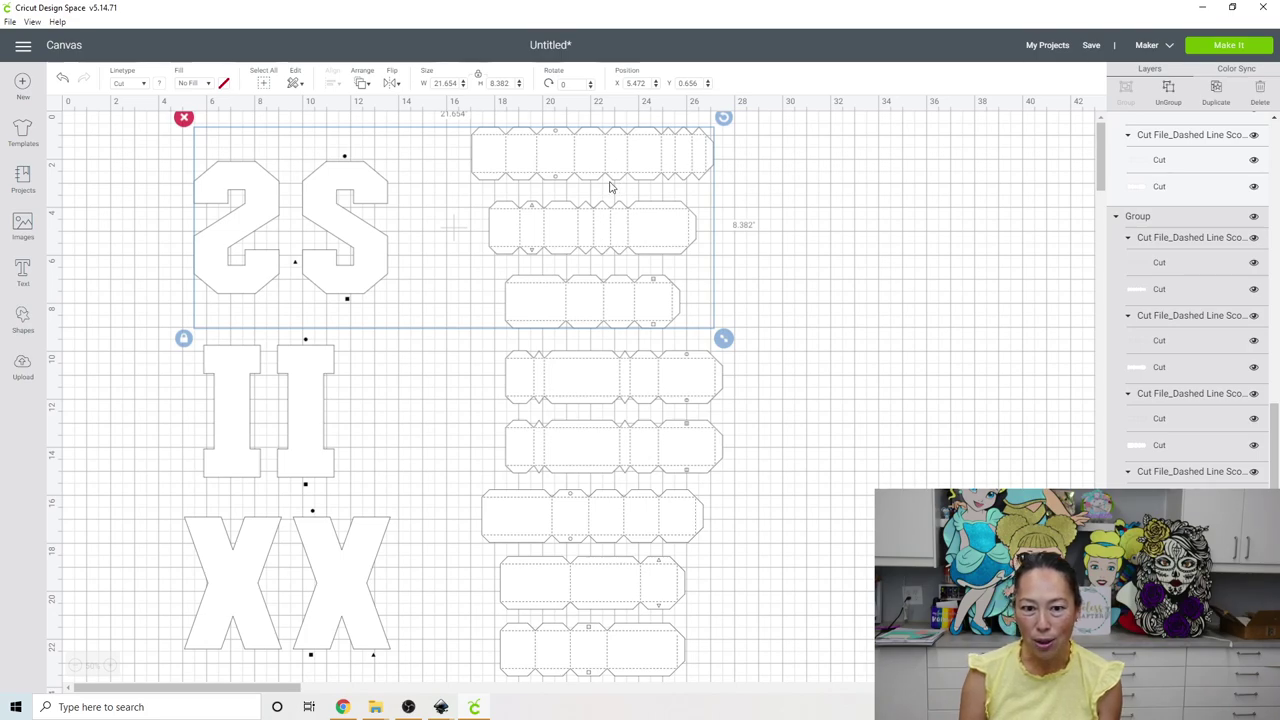
pyautogui.click(611, 406)
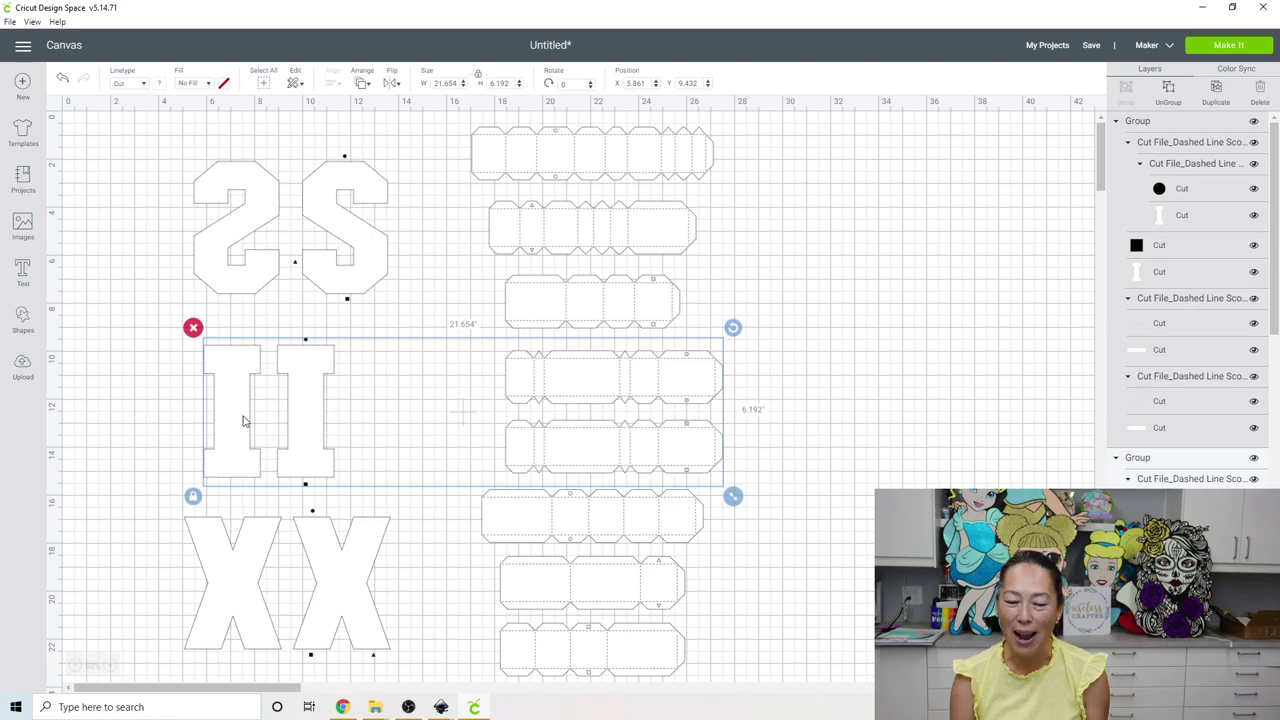
pyautogui.scroll(-3, 525, 485)
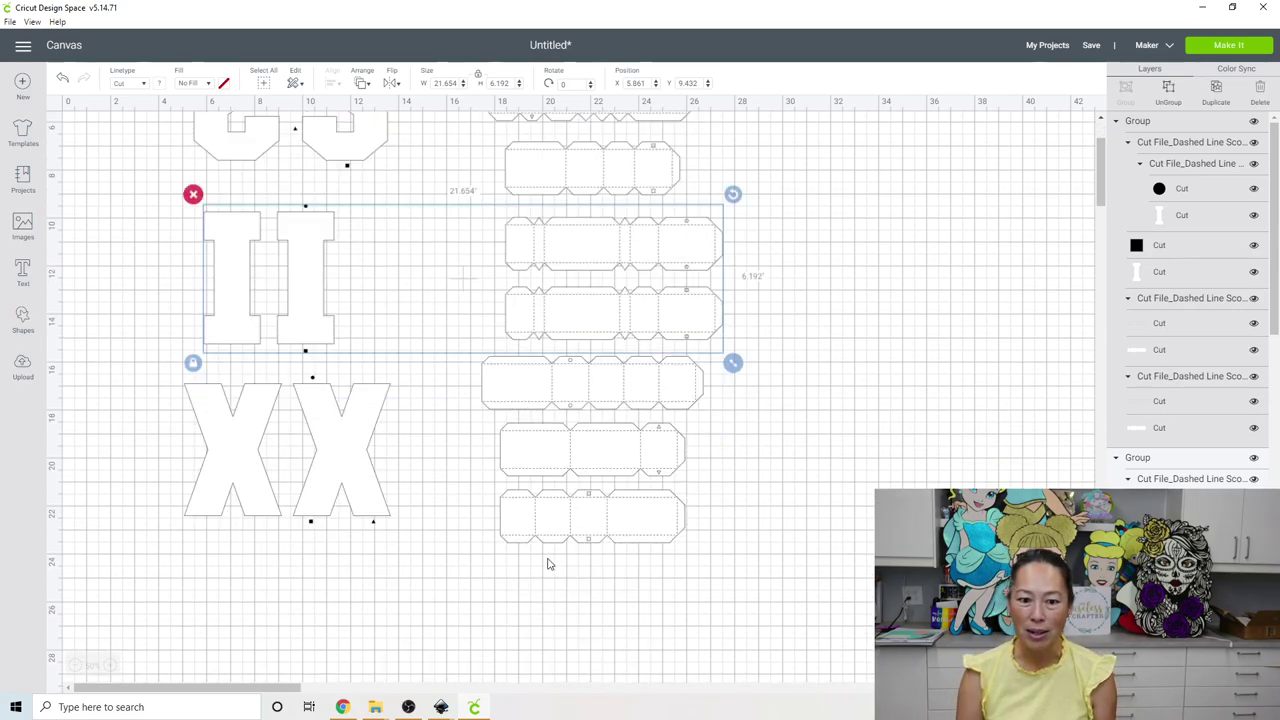
pyautogui.scroll(1, 548, 565)
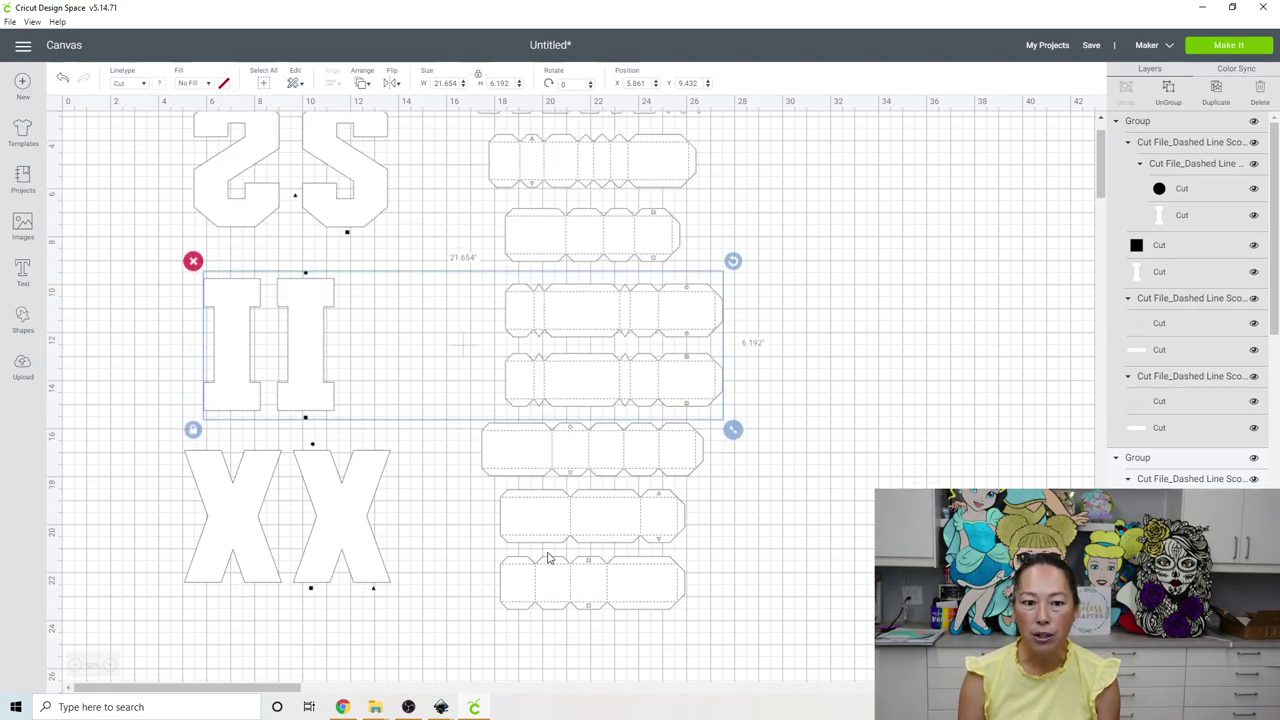
pyautogui.scroll(1, 553, 445)
pyautogui.scroll(1, 555, 432)
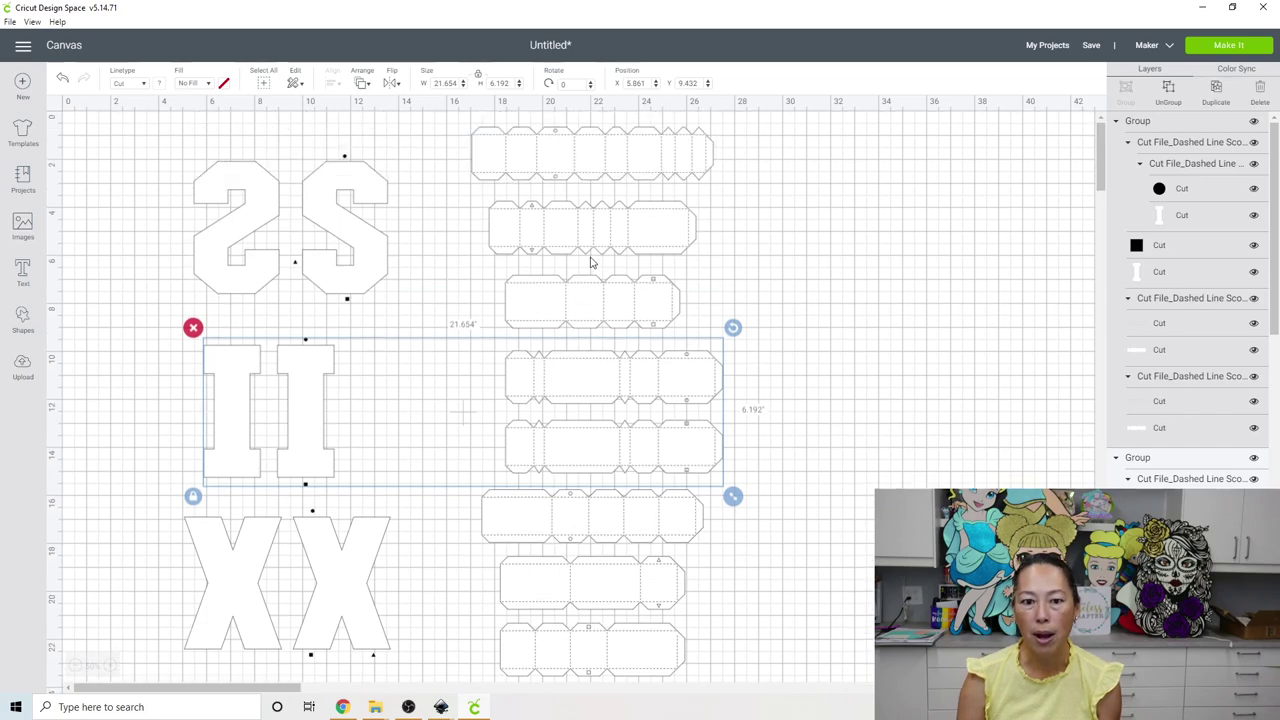
pyautogui.click(591, 263)
pyautogui.click(612, 234)
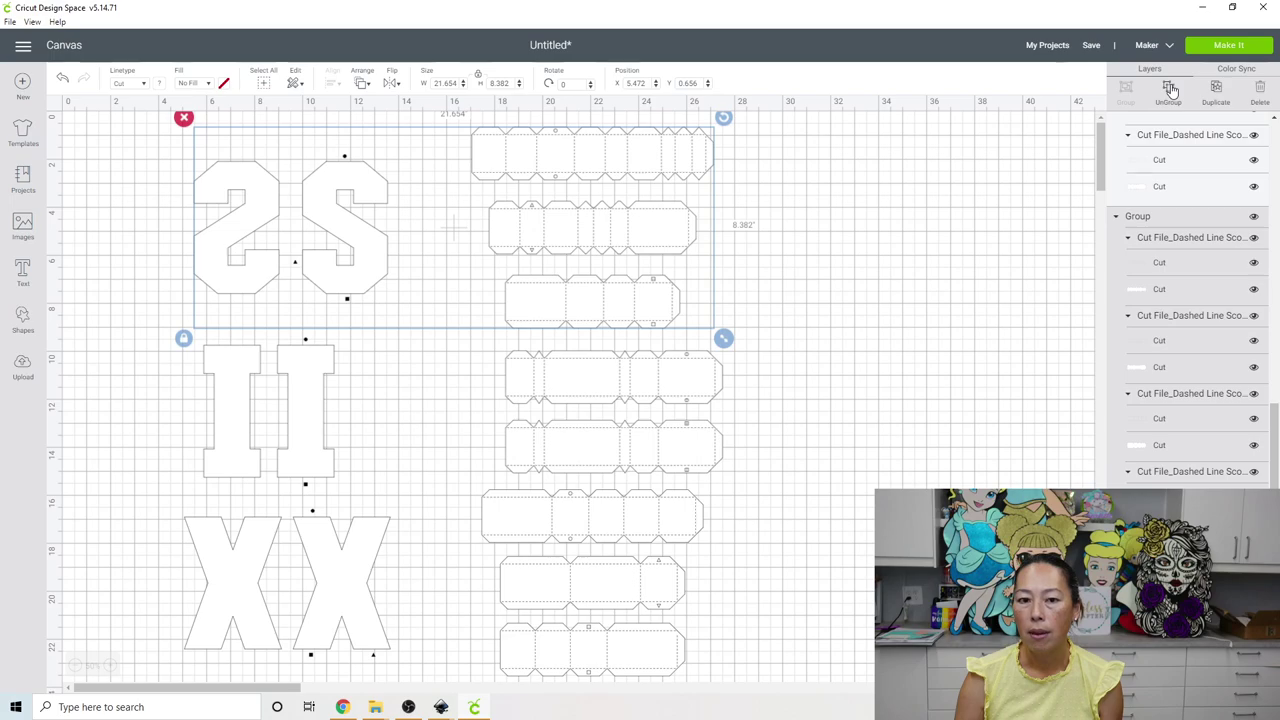
# - Ungroup the S set and join its side strips end to end in one row
pyautogui.click(1172, 90)
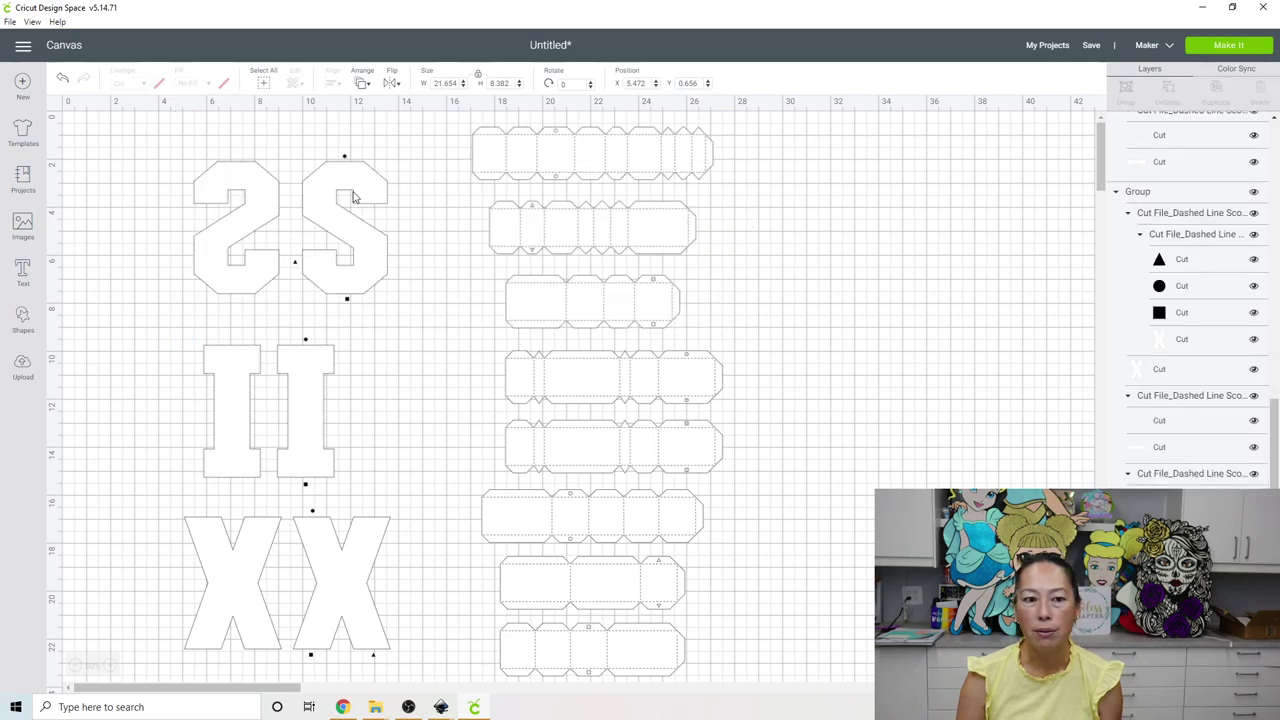
pyautogui.moveTo(550, 167); pyautogui.dragTo(884, 241)
pyautogui.moveTo(641, 306); pyautogui.dragTo(774, 220)
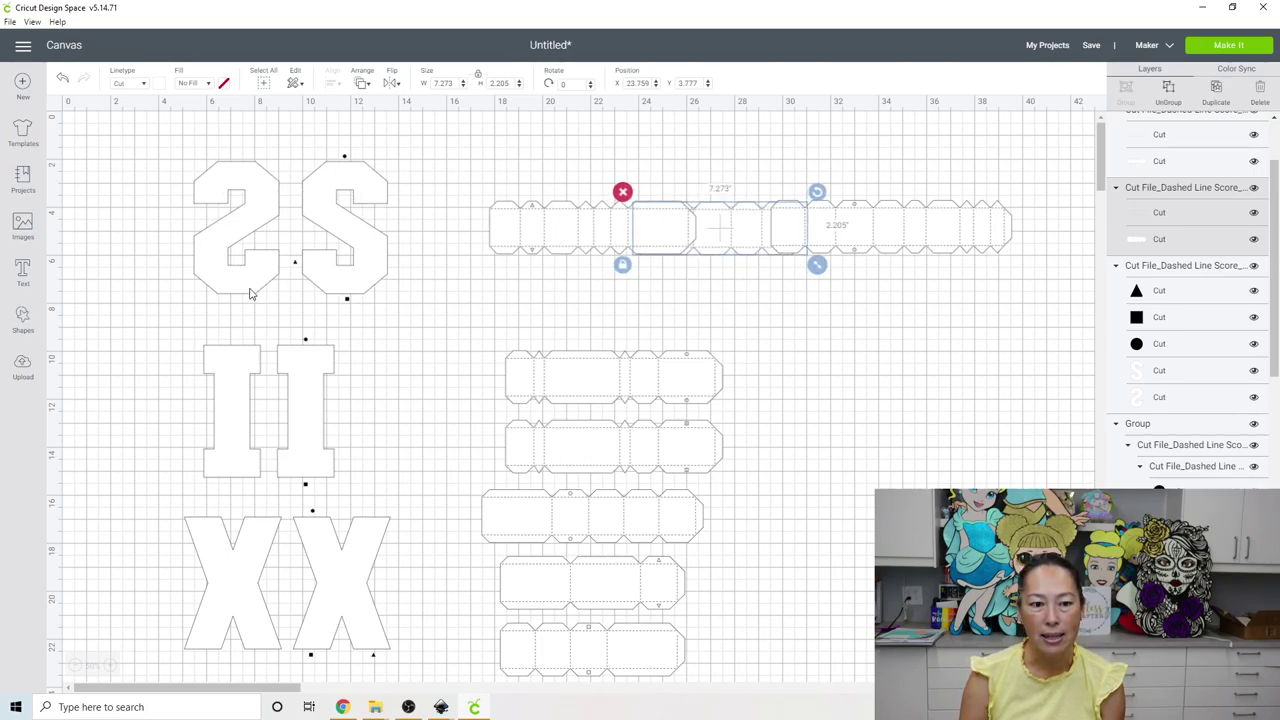
pyautogui.click(364, 183)
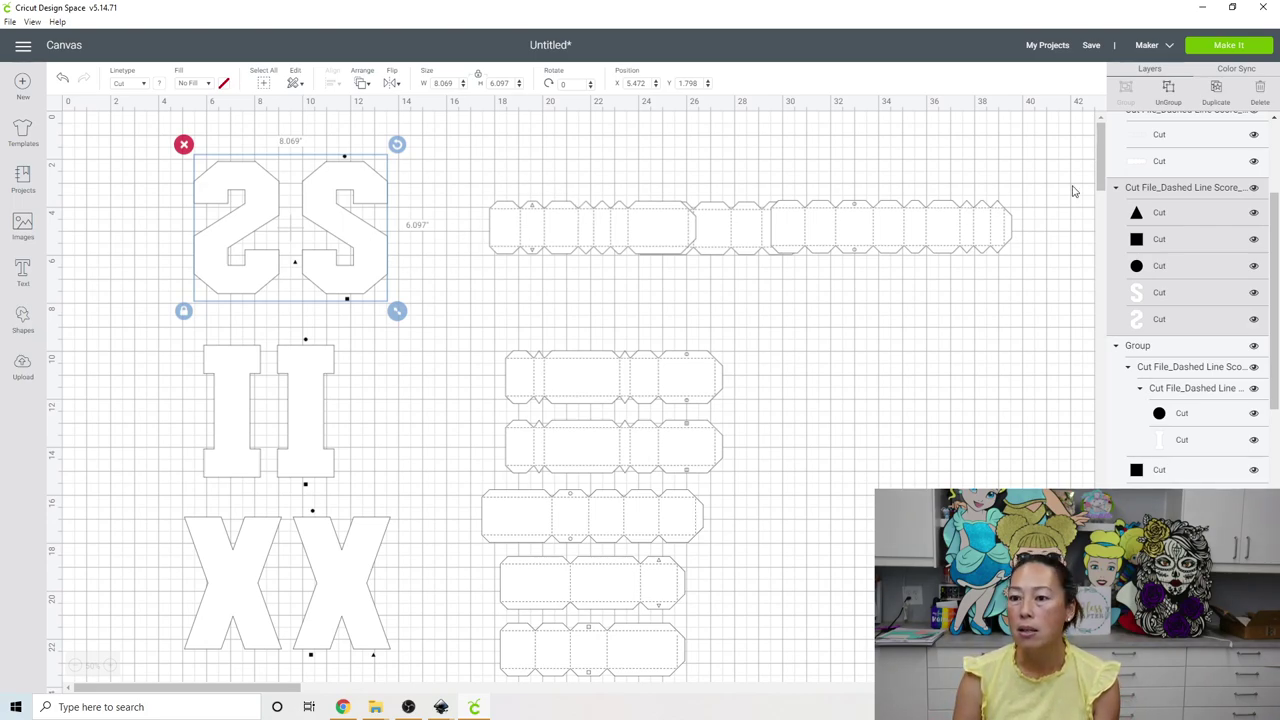
# - Delete the triangle, square and circle markers by the S letters and the I circle marker
pyautogui.click(1226, 218)
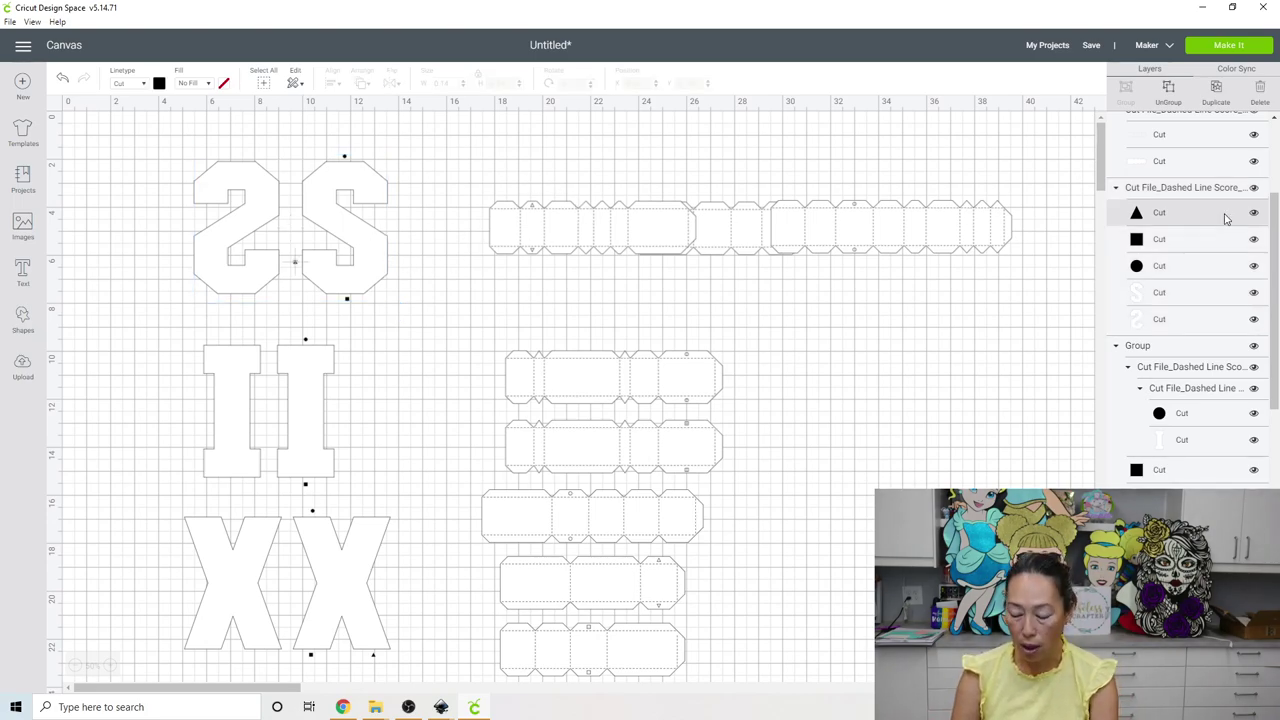
pyautogui.press('Delete')
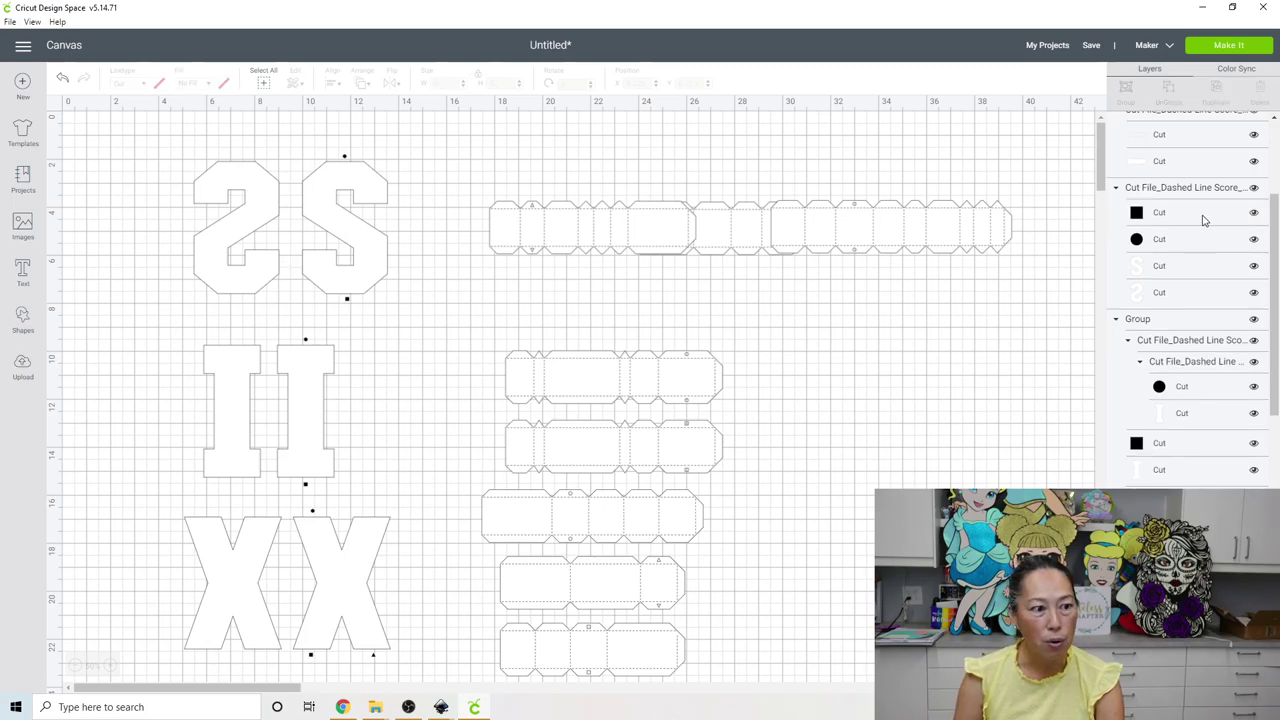
pyautogui.click(1203, 220)
pyautogui.press('Delete')
pyautogui.click(1202, 218)
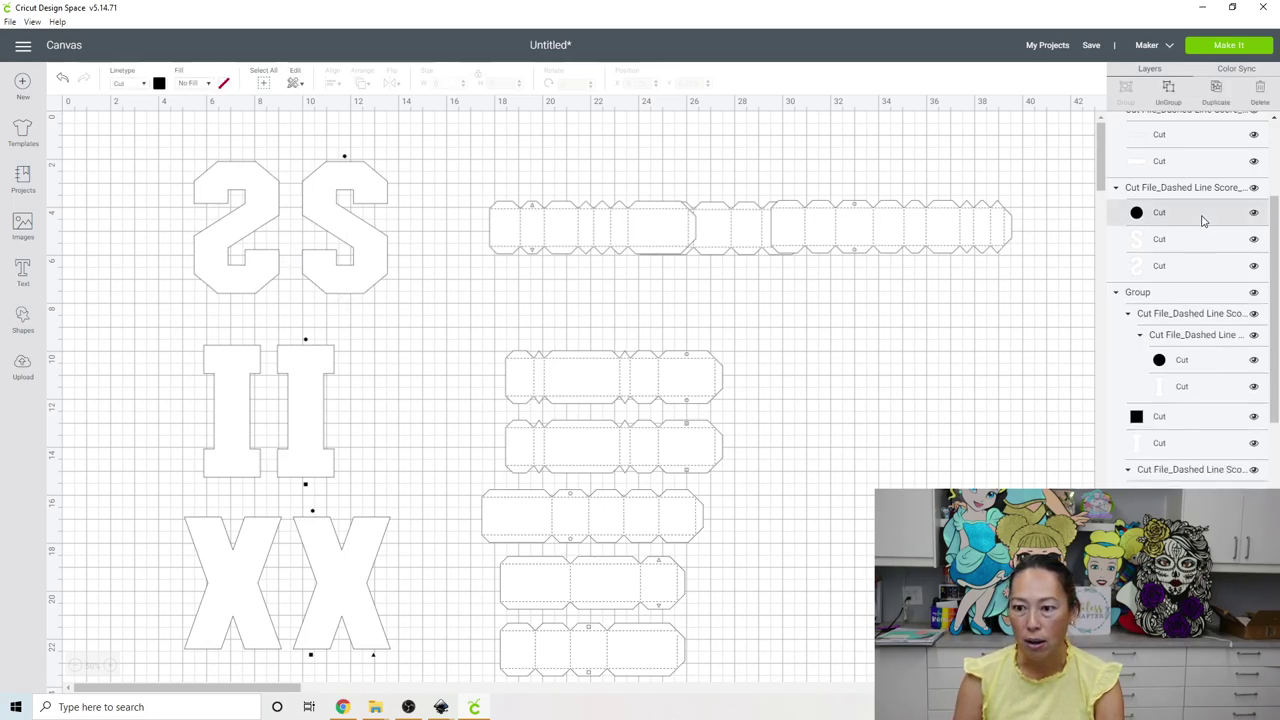
pyautogui.press('Delete')
pyautogui.click(1195, 340)
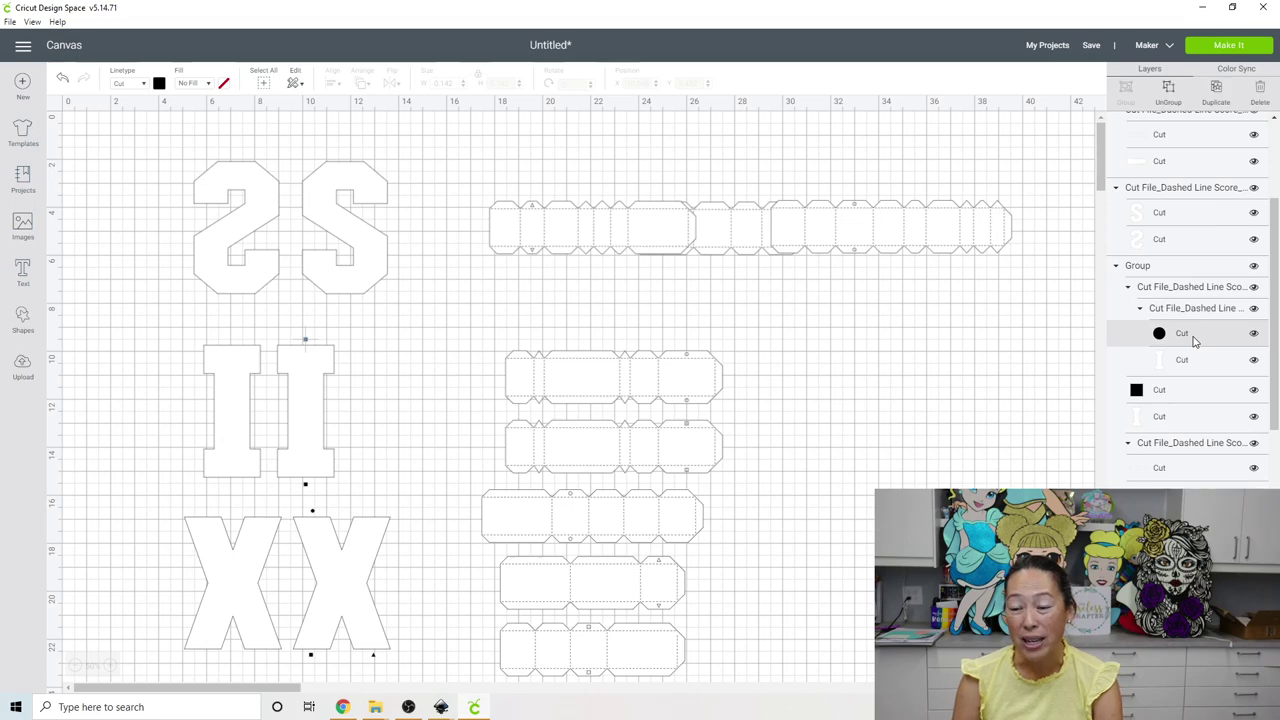
pyautogui.press('Delete')
# - Remove the remaining marker shapes beside the I and X letters
pyautogui.click(1167, 341)
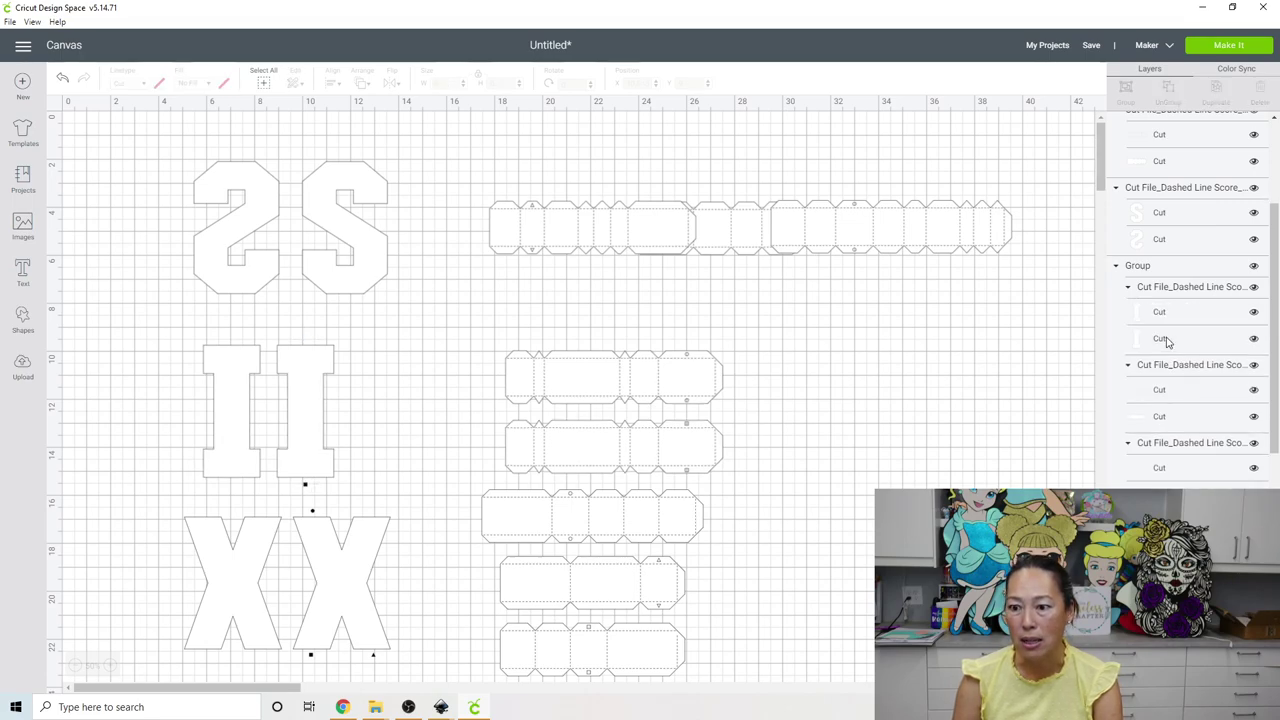
pyautogui.scroll(-3, 1165, 341)
pyautogui.click(1180, 326)
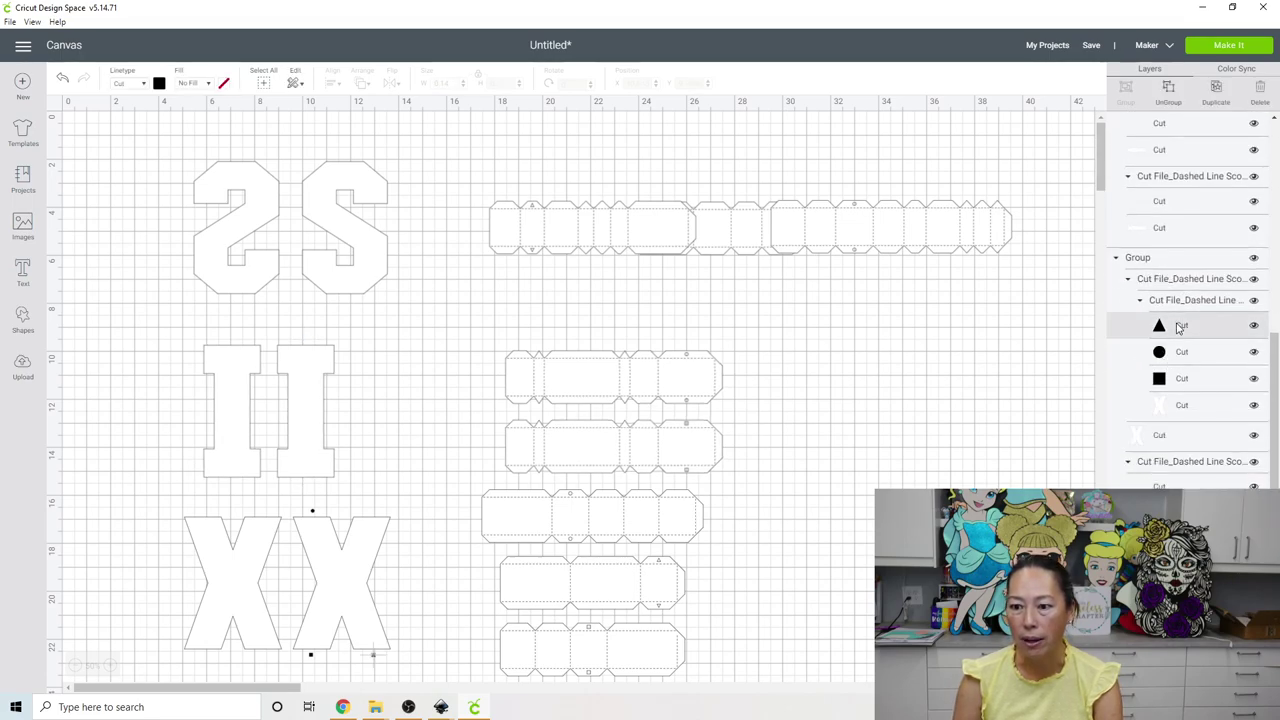
pyautogui.press('Delete')
pyautogui.click(1175, 350)
pyautogui.press('Delete')
pyautogui.click(1172, 330)
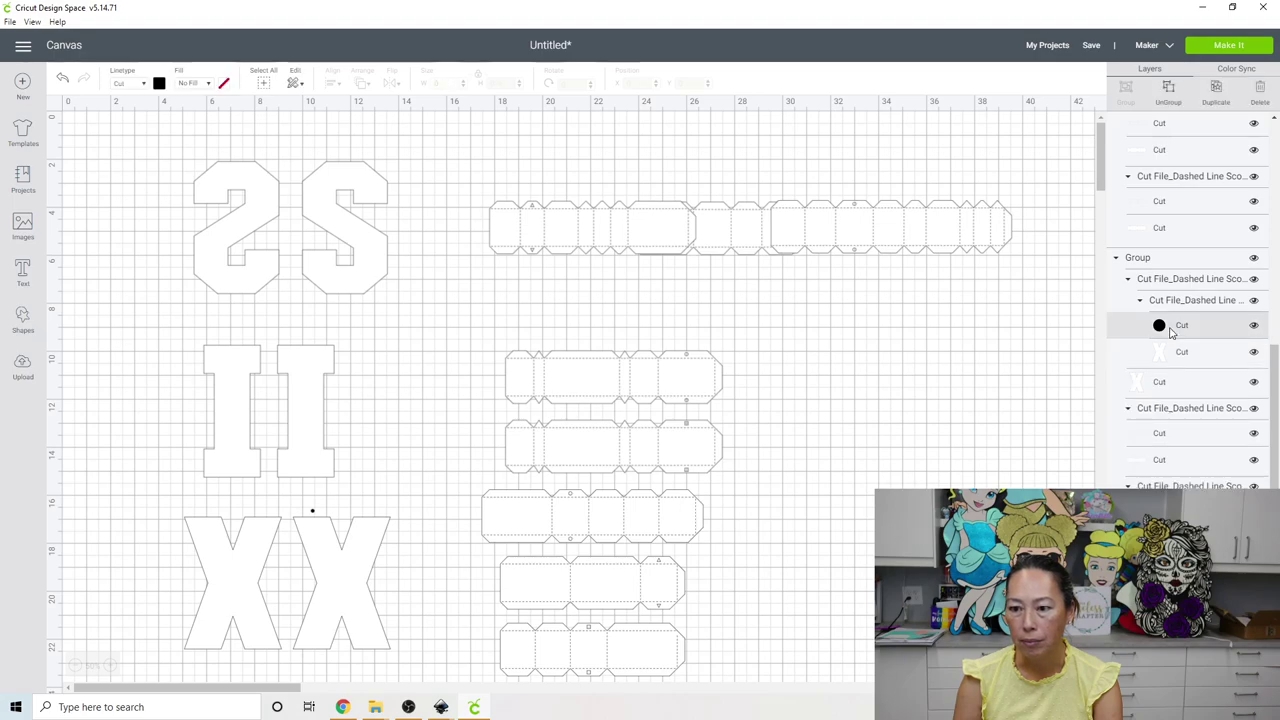
pyautogui.press('Delete')
pyautogui.scroll(3, 1170, 332)
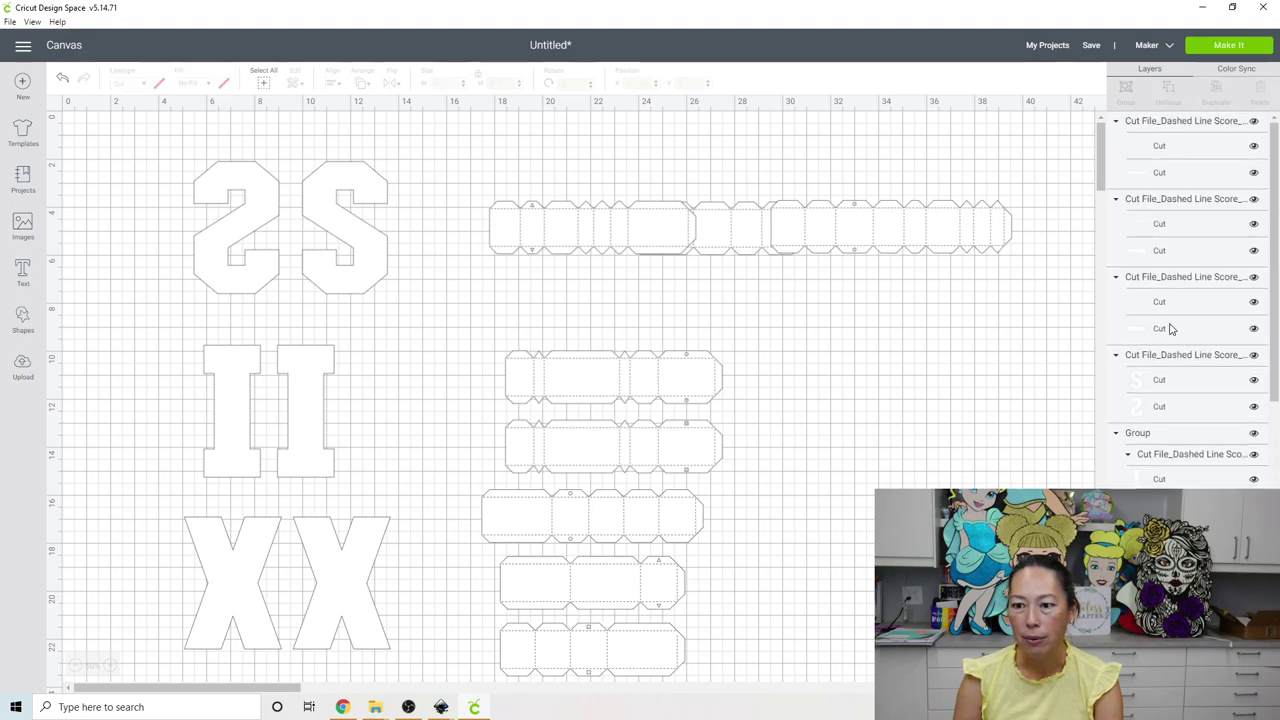
pyautogui.click(337, 229)
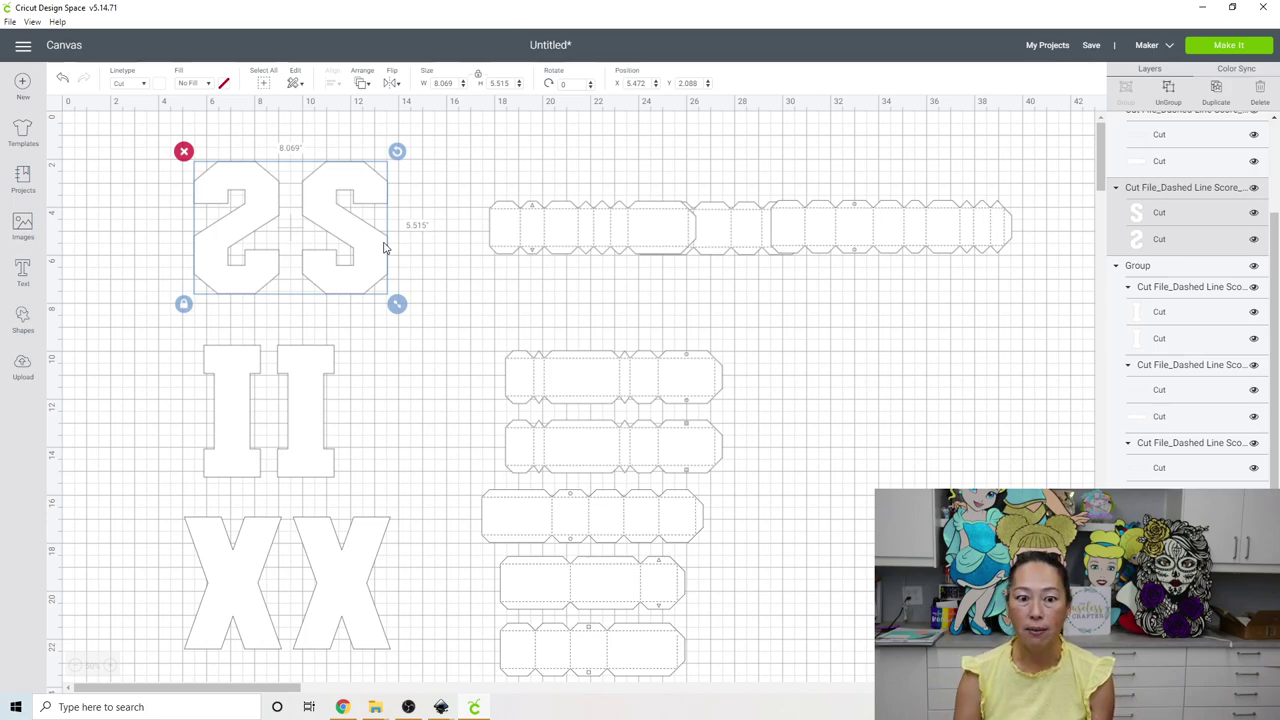
# - Select the X letters with their side strips and ungroup them
pyautogui.click(486, 394)
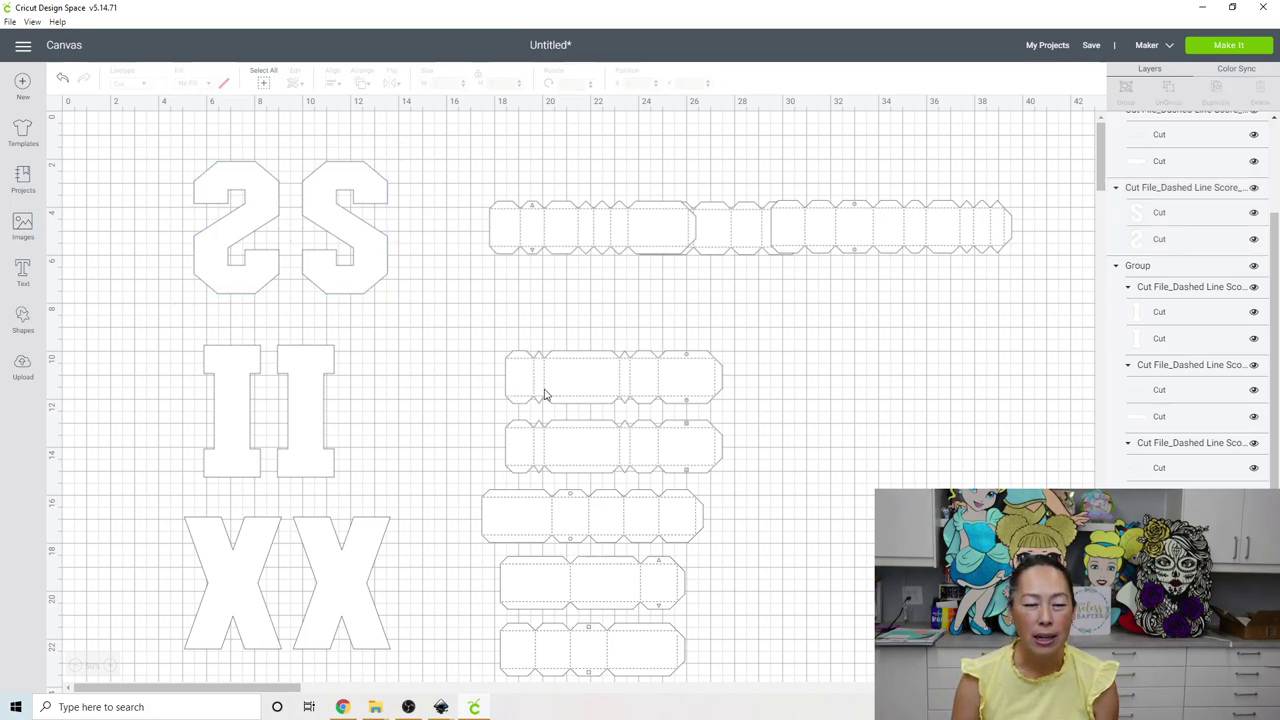
pyautogui.click(545, 394)
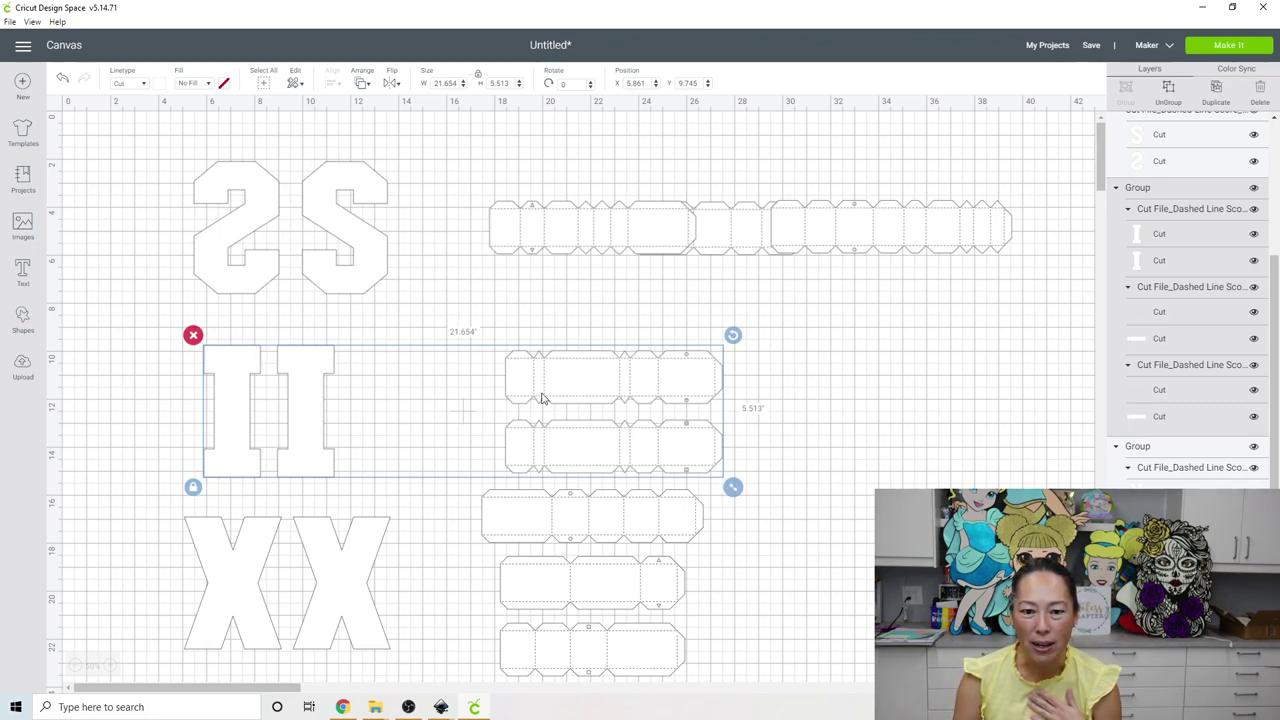
pyautogui.click(365, 267)
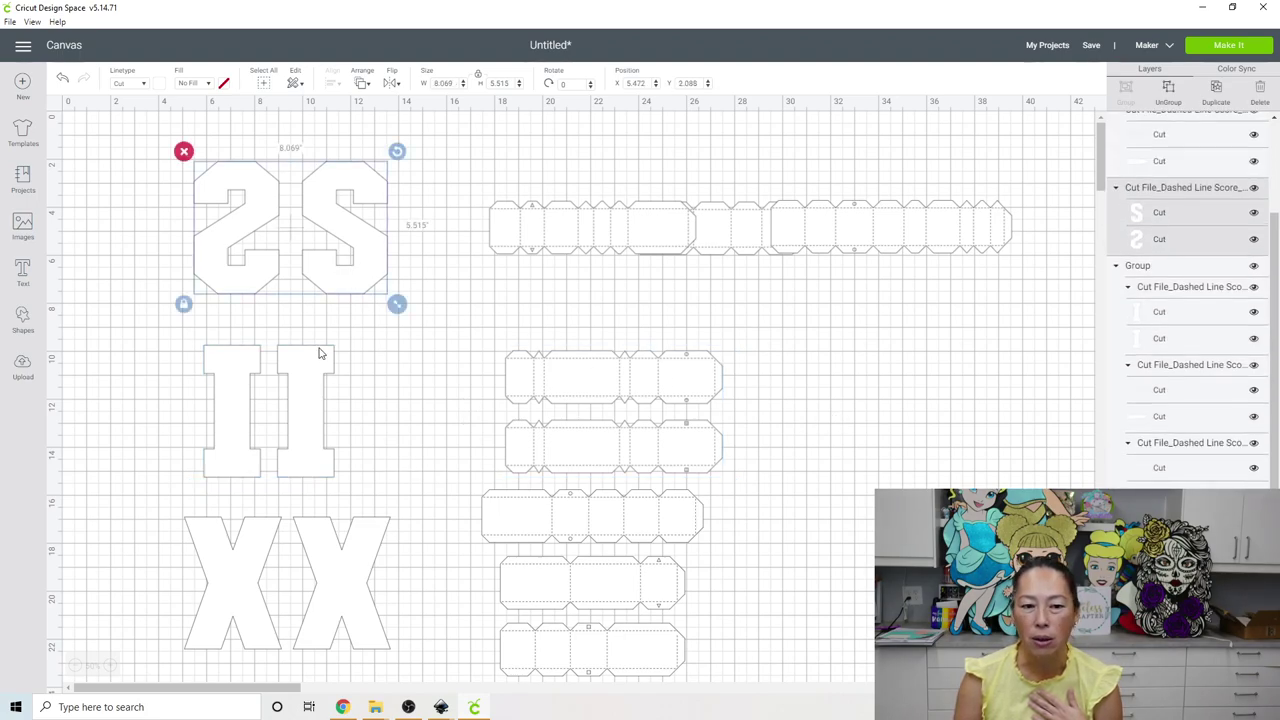
pyautogui.click(327, 575)
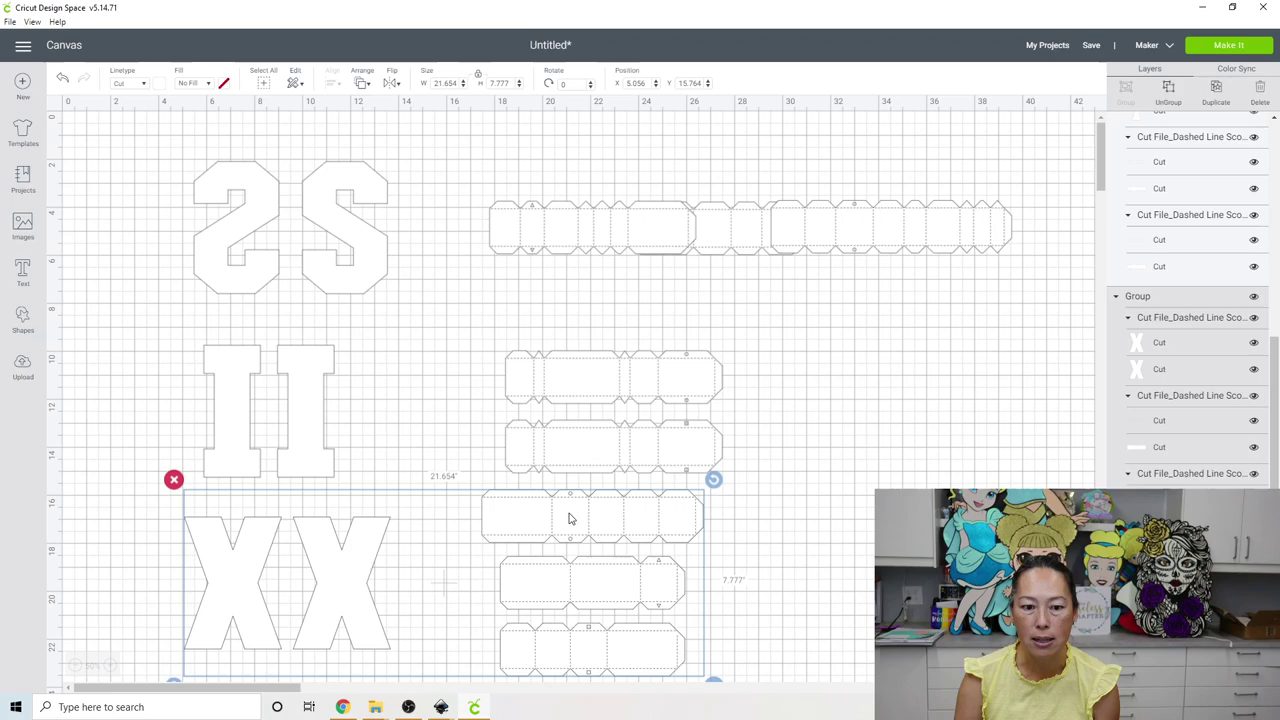
pyautogui.click(1170, 86)
pyautogui.click(552, 569)
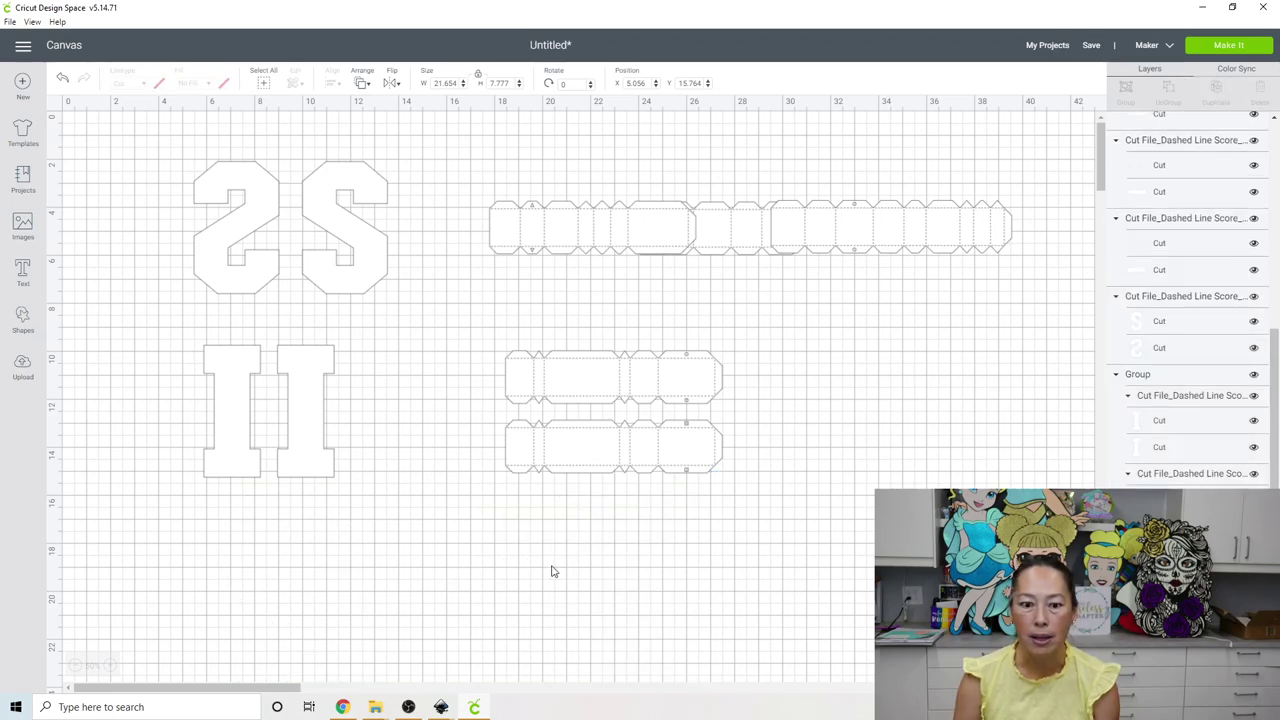
# - Join the X strips into one row, then select the S letters with their long strip
pyautogui.moveTo(566, 517); pyautogui.dragTo(690, 592)
pyautogui.moveTo(651, 646); pyautogui.dragTo(891, 568)
pyautogui.click(371, 583)
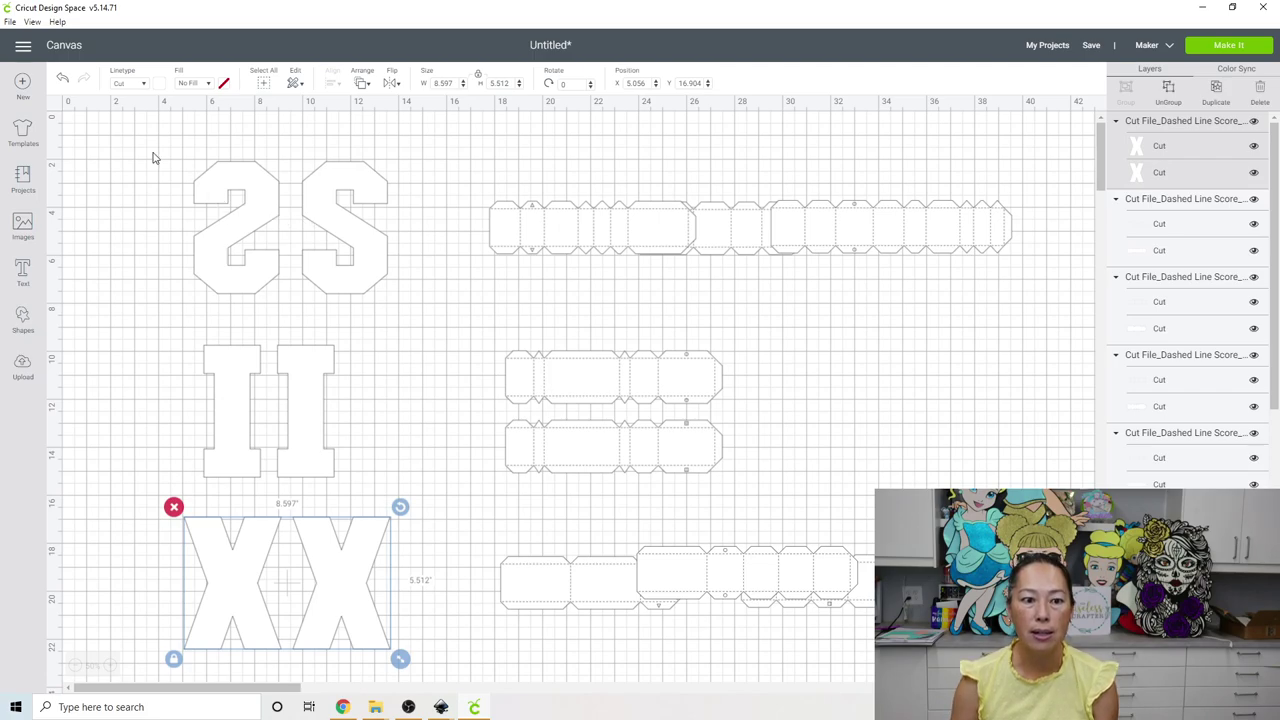
pyautogui.moveTo(151, 145); pyautogui.dragTo(920, 295)
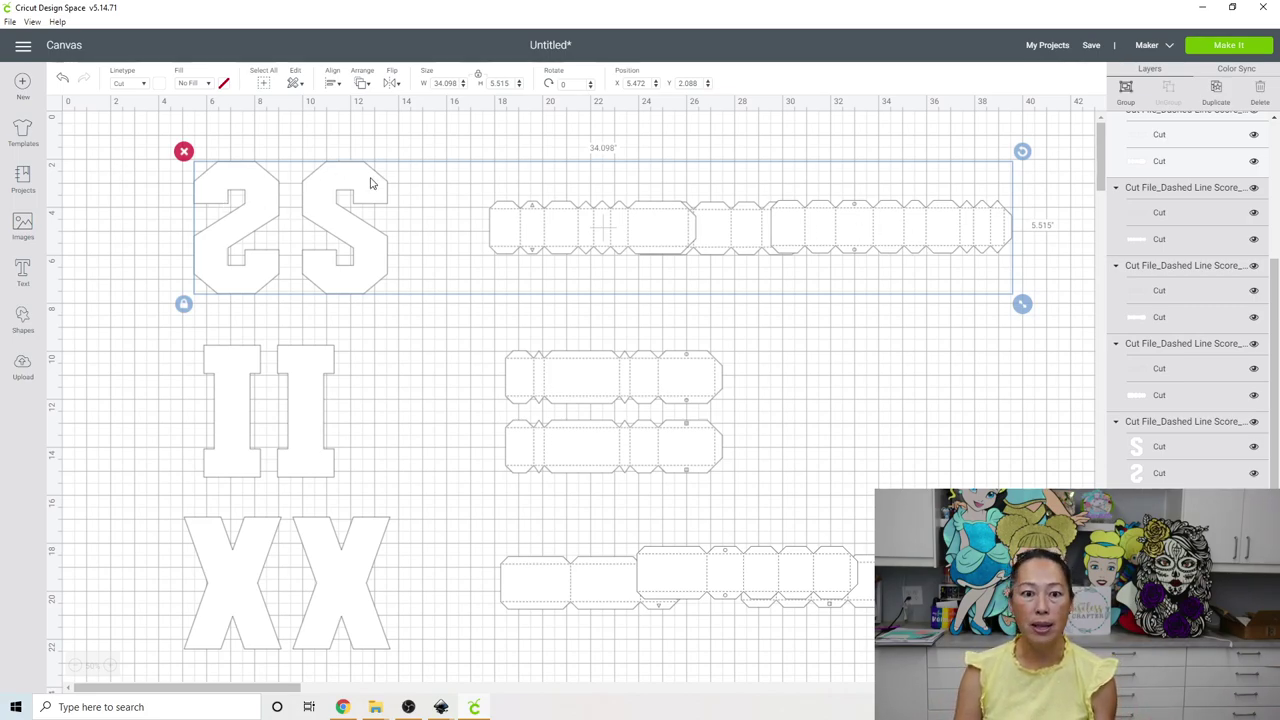
# - Set the S letters and strip to a height of 6 inches
pyautogui.click(505, 83)
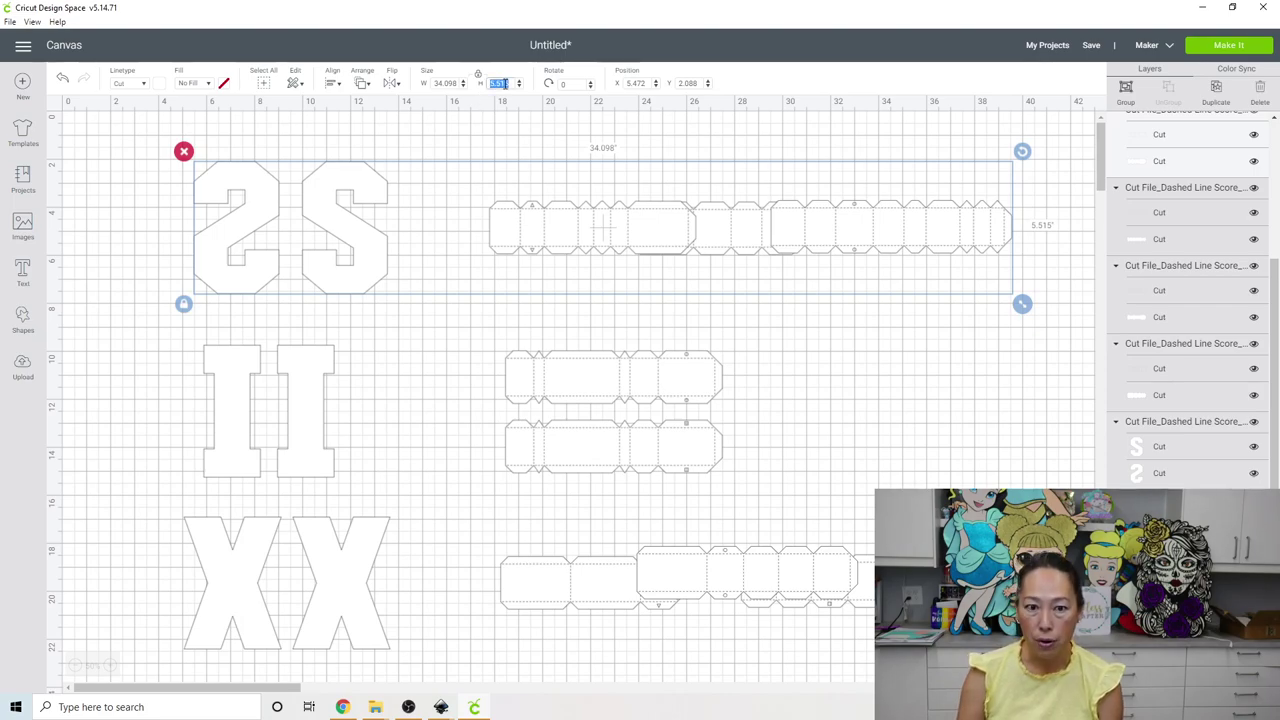
pyautogui.write('6')
pyautogui.press('Tab')
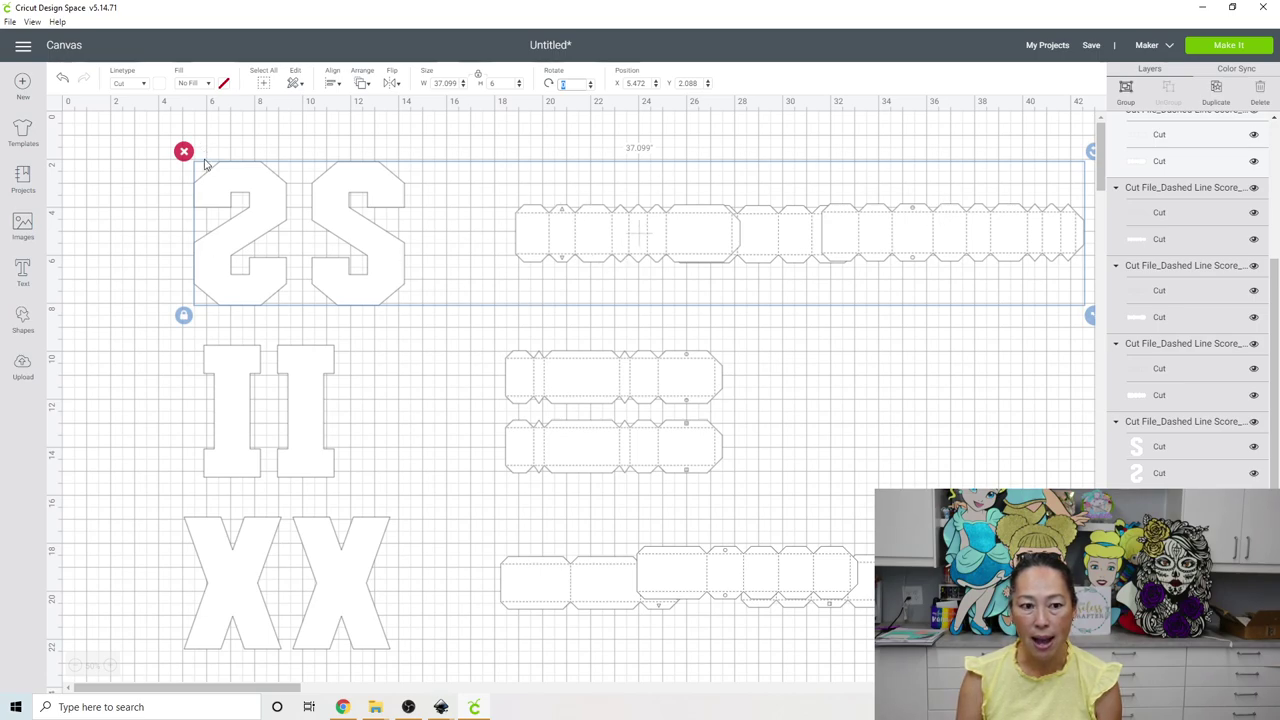
pyautogui.click(144, 383)
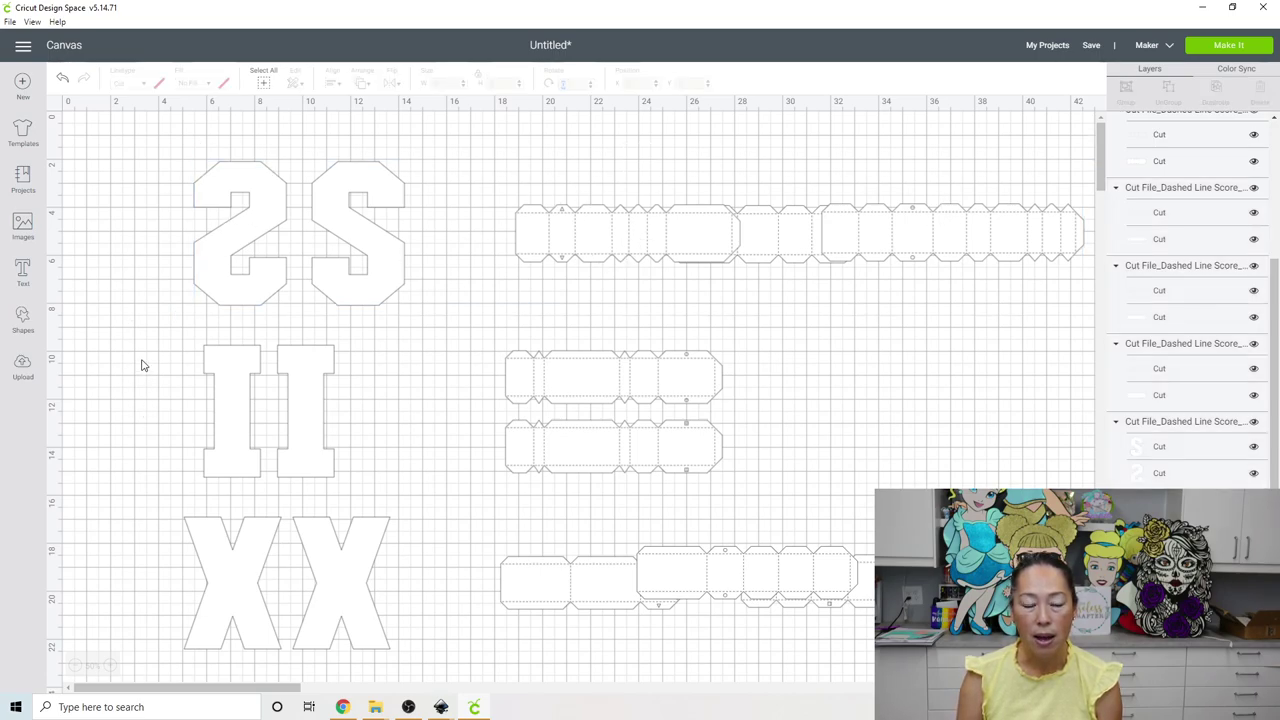
# - Set the I letters and their strips to a height of 6 inches
pyautogui.moveTo(141, 359); pyautogui.dragTo(757, 446)
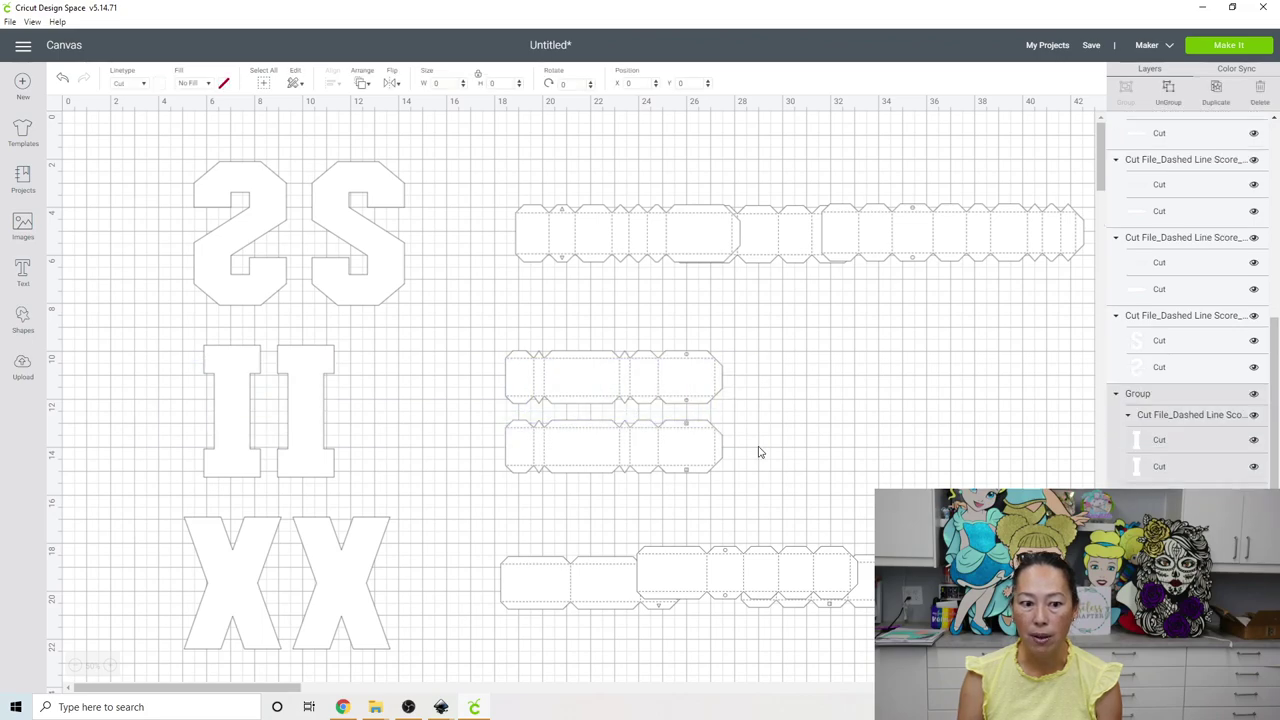
pyautogui.click(502, 82)
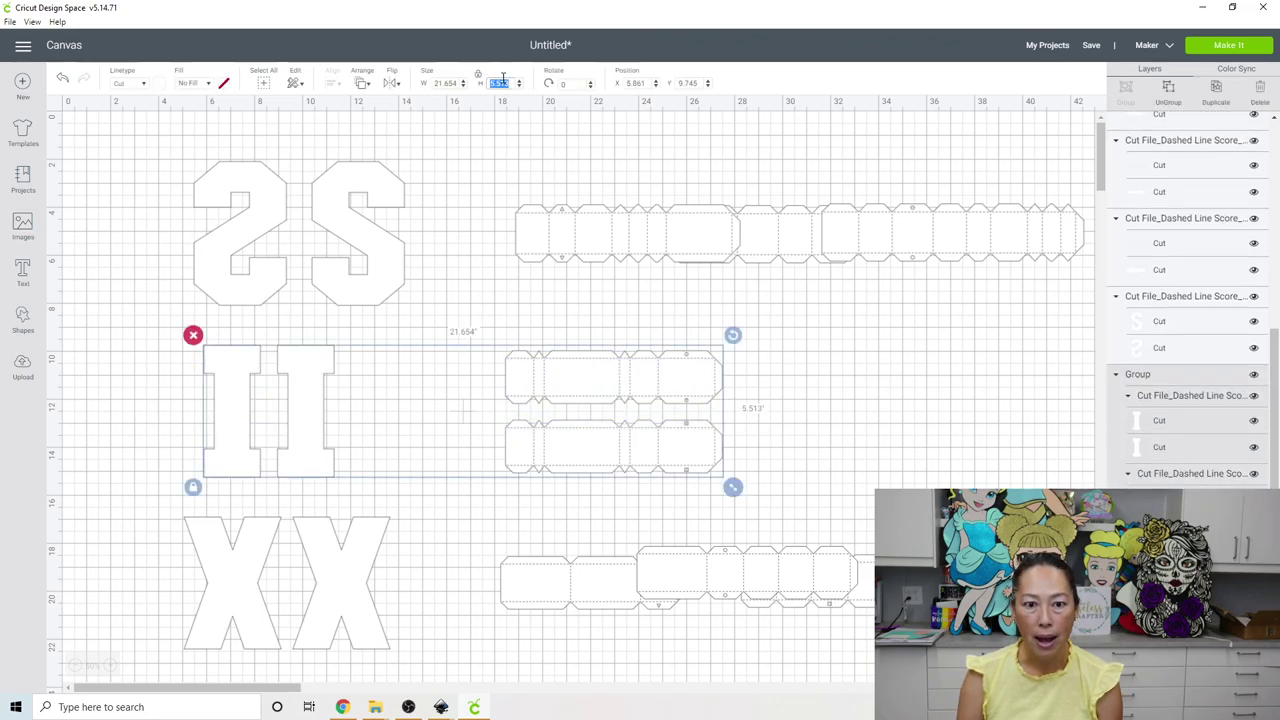
pyautogui.write('6')
pyautogui.press('Tab')
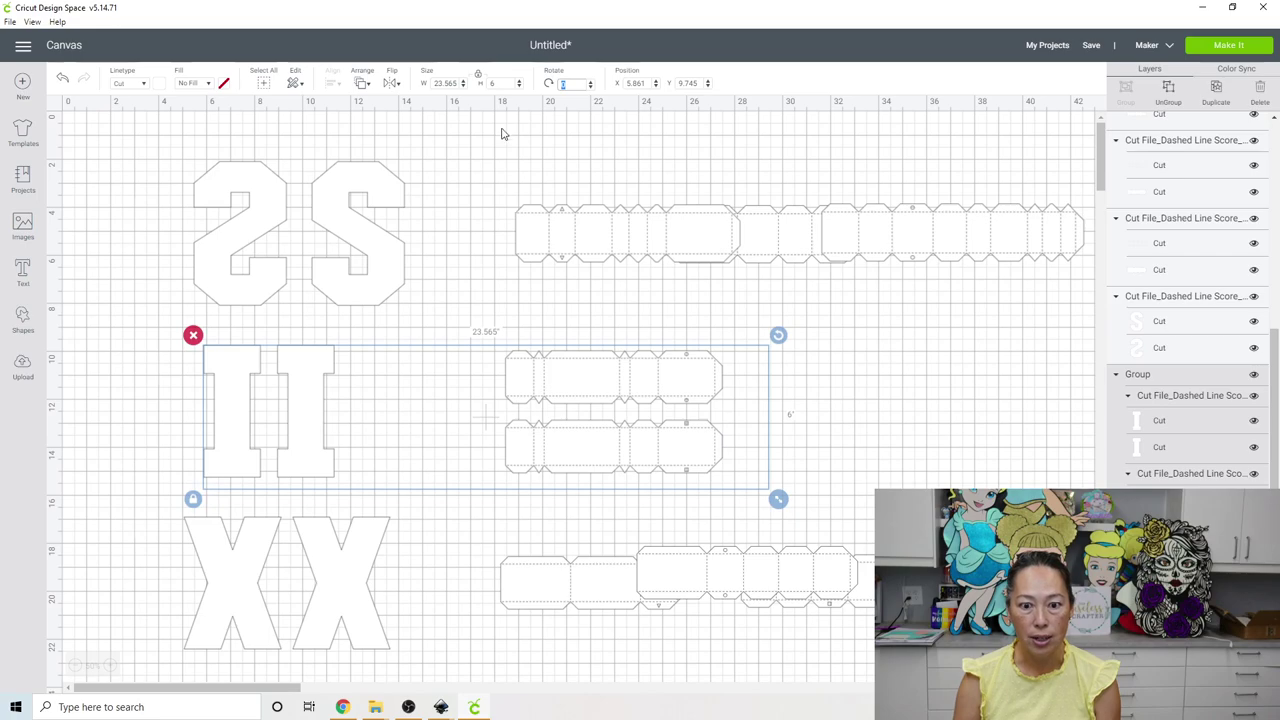
pyautogui.scroll(-5, 479, 165)
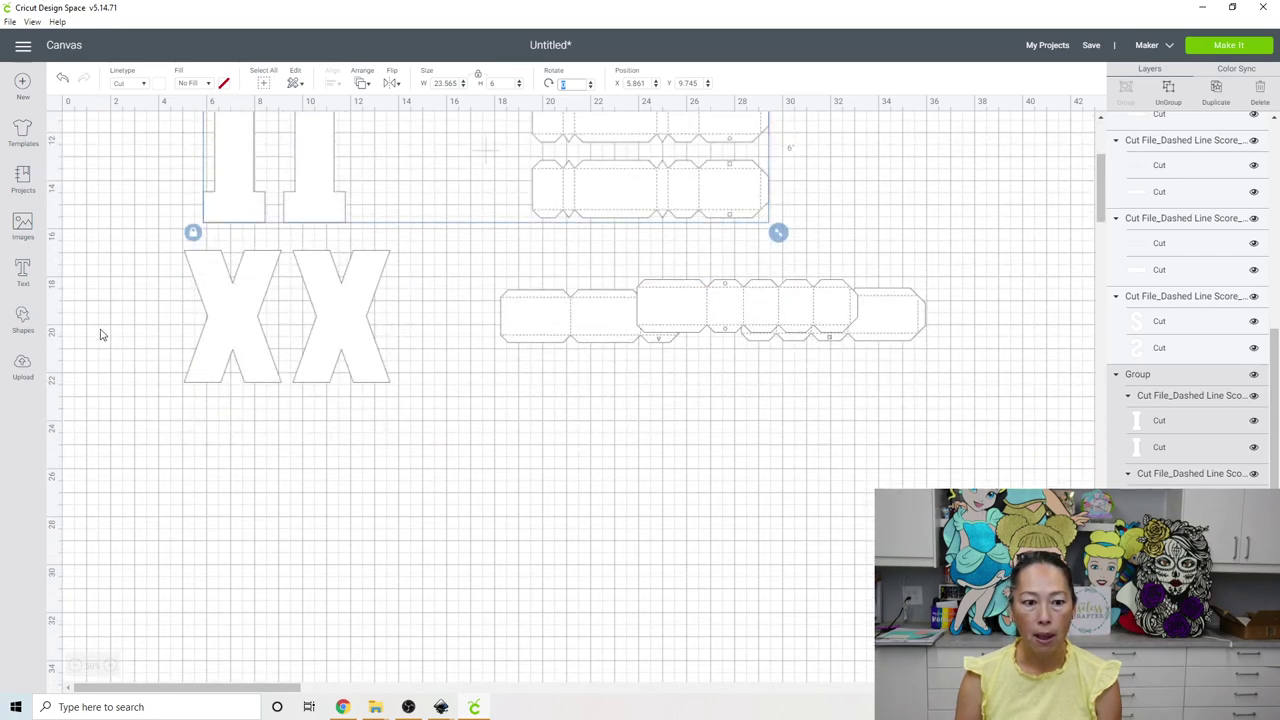
# - Set the XX letters and their strip to a height of 6 inches
pyautogui.moveTo(106, 252); pyautogui.dragTo(958, 436)
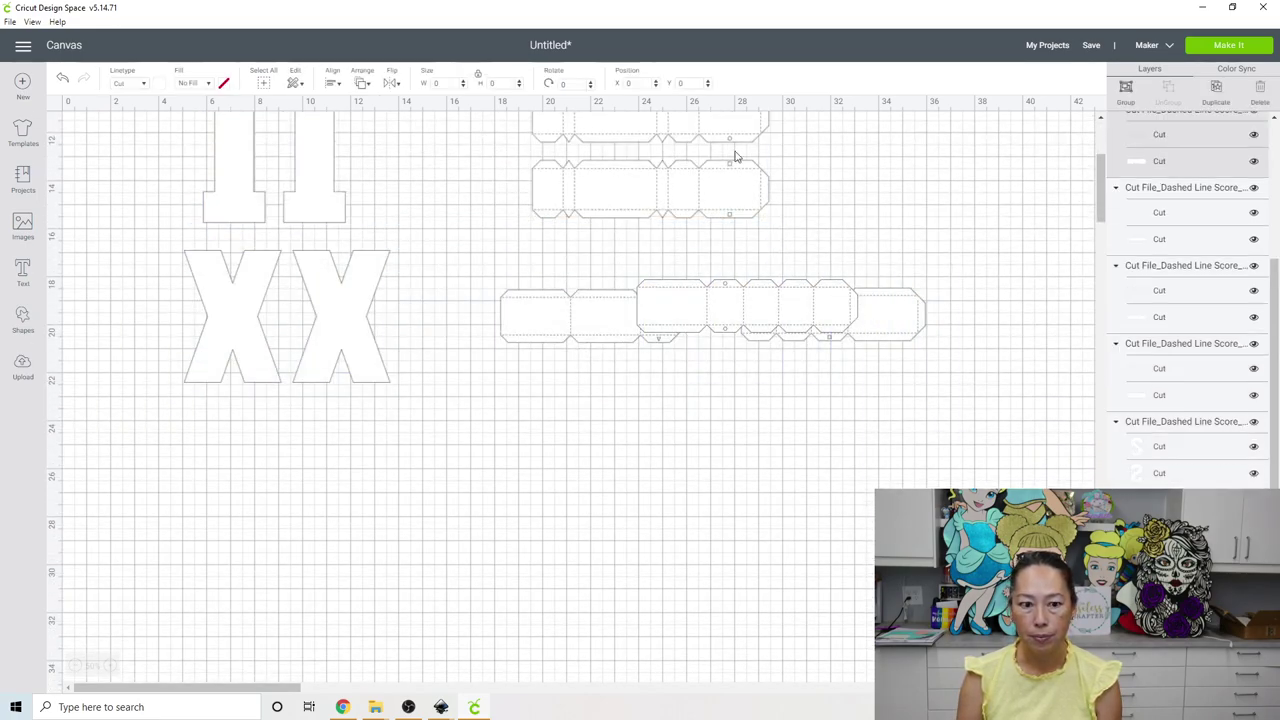
pyautogui.click(499, 83)
pyautogui.write('6')
pyautogui.press('Tab')
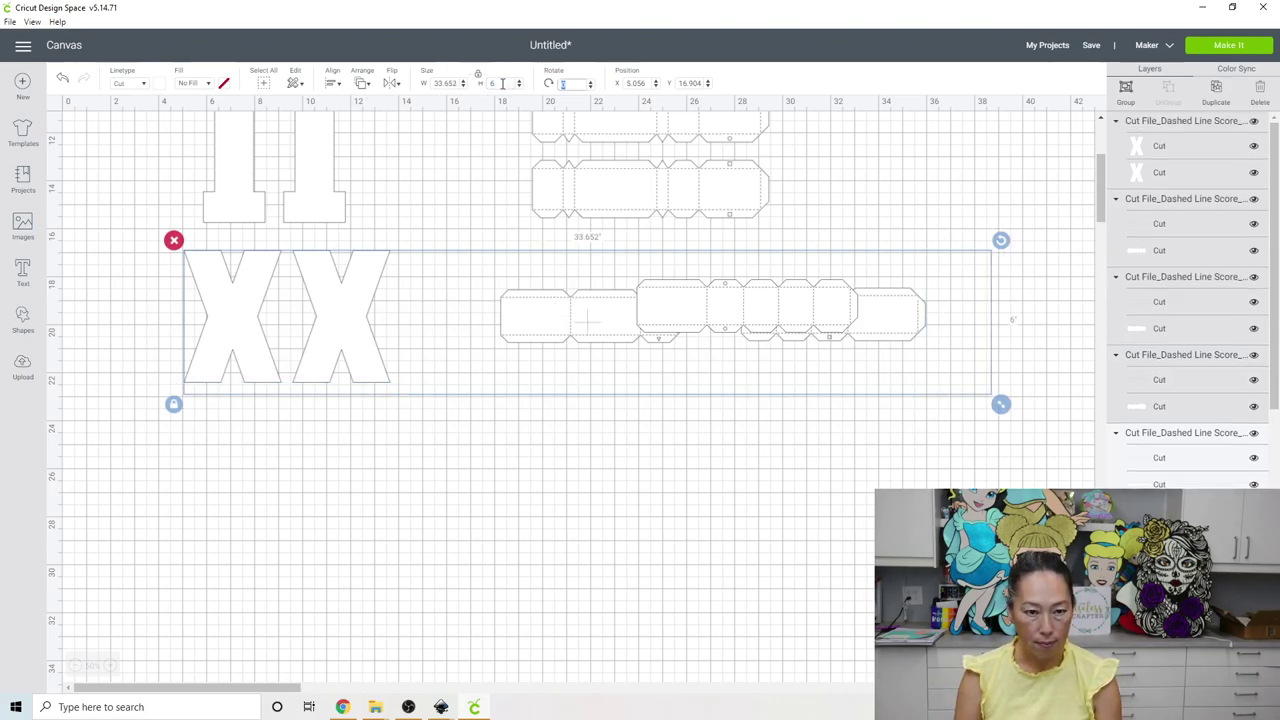
pyautogui.click(471, 506)
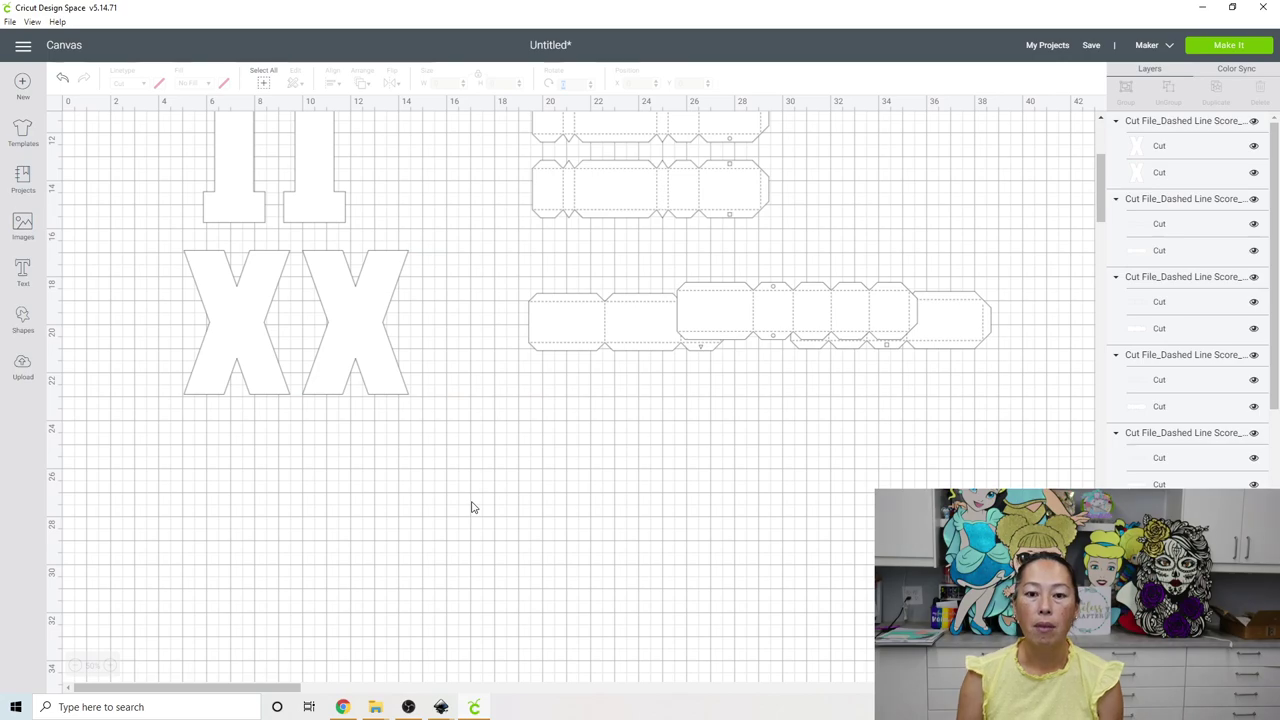
pyautogui.scroll(3, 473, 507)
pyautogui.scroll(2, 473, 507)
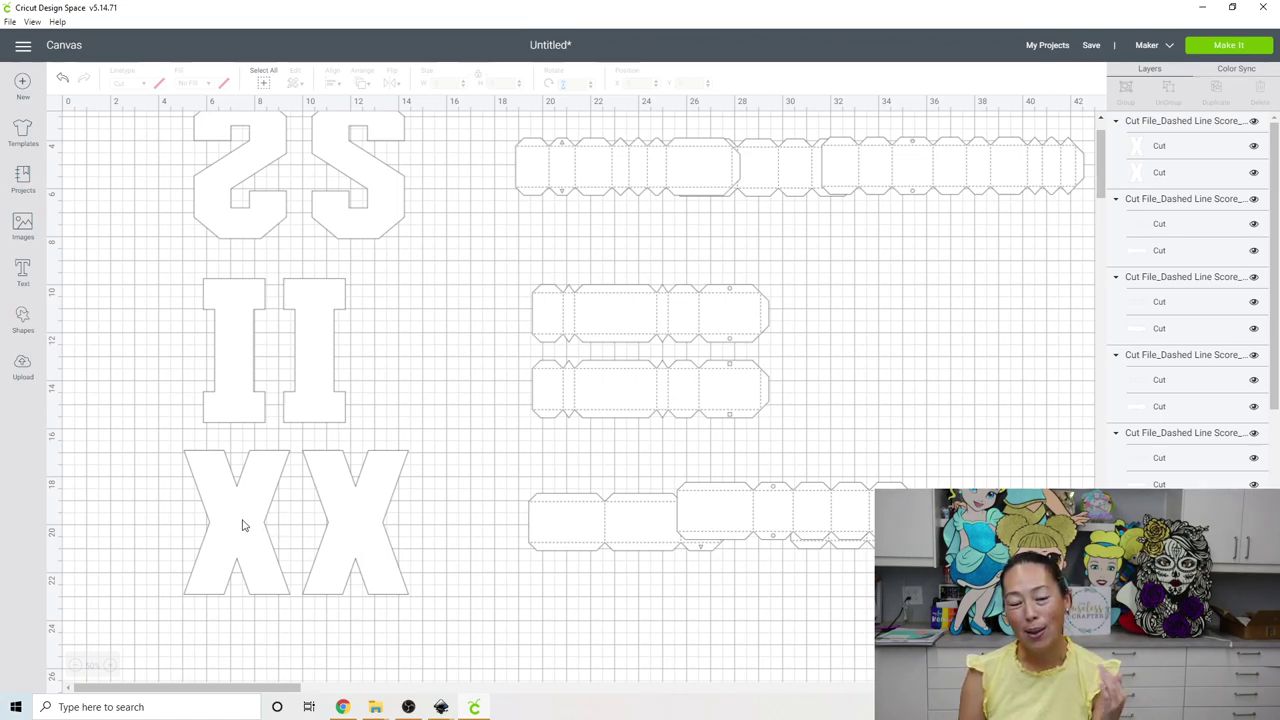
# - Ungroup the XX pair and shift the second X to the right
pyautogui.click(352, 535)
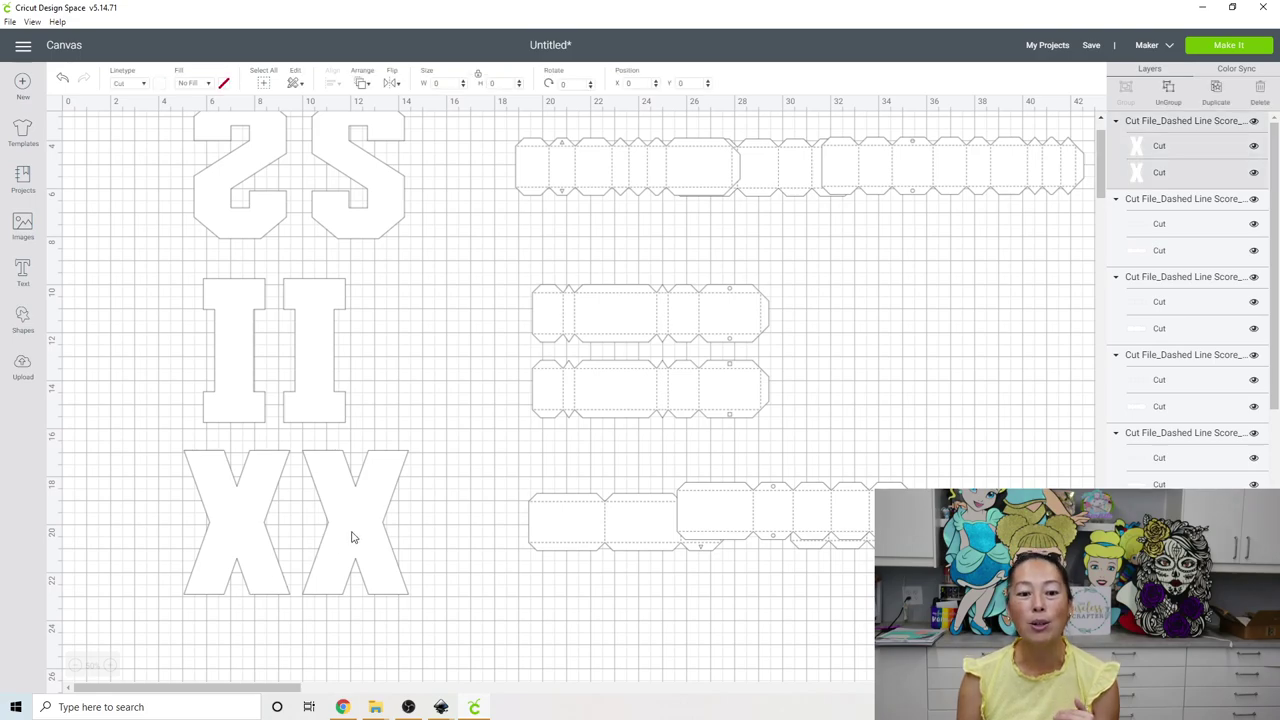
pyautogui.click(1168, 93)
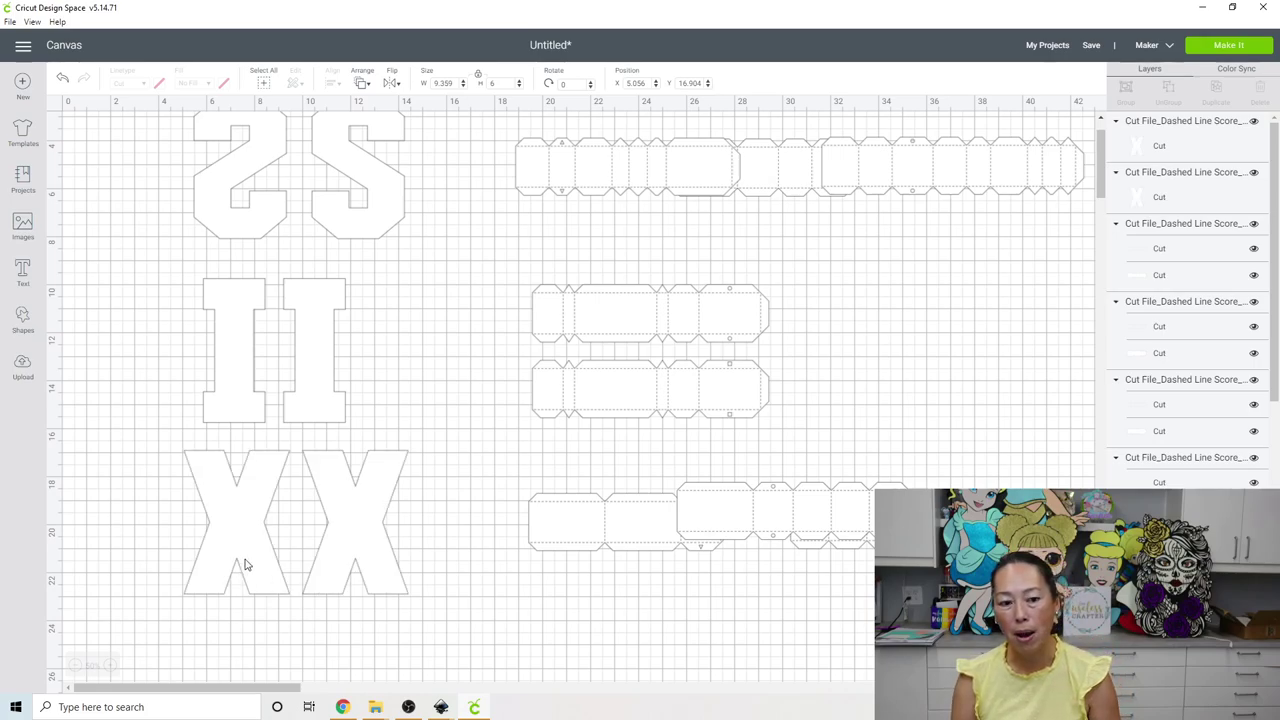
pyautogui.moveTo(403, 528); pyautogui.dragTo(466, 529)
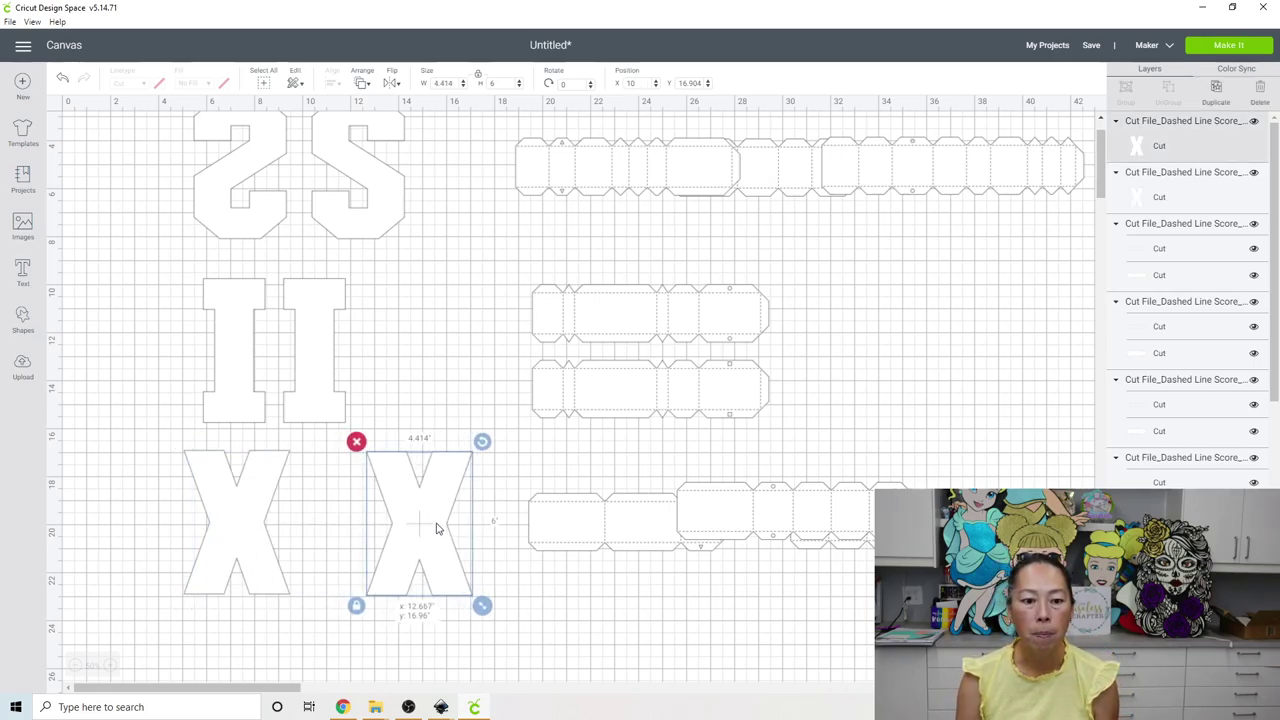
# - Add a square shape and set its width to 3 inches
pyautogui.click(23, 318)
pyautogui.click(80, 236)
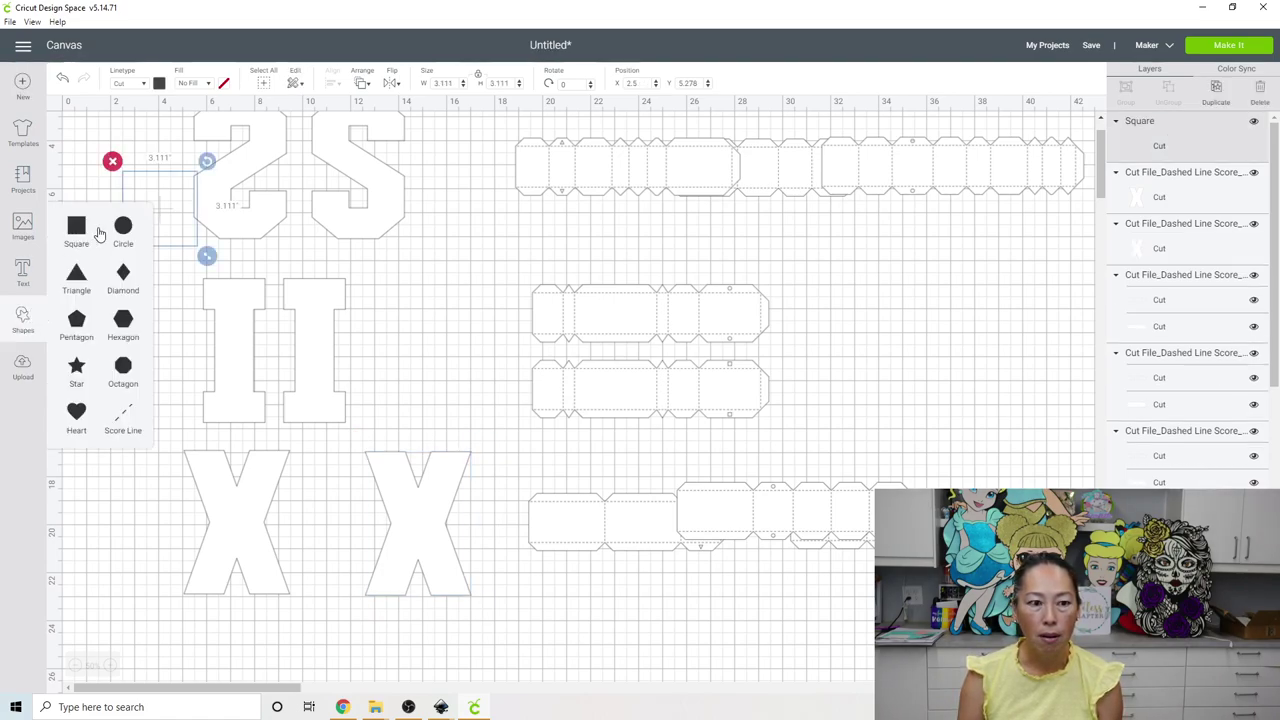
pyautogui.moveTo(199, 248); pyautogui.dragTo(525, 650)
pyautogui.click(249, 498)
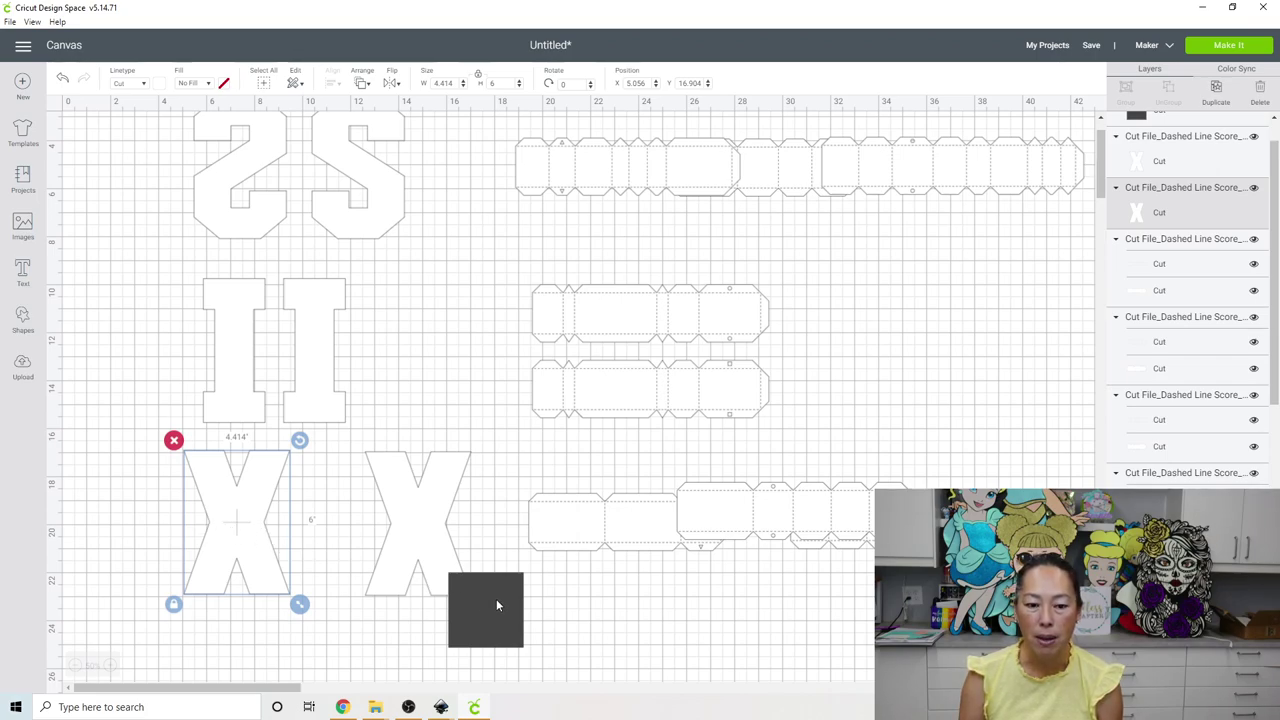
pyautogui.click(496, 601)
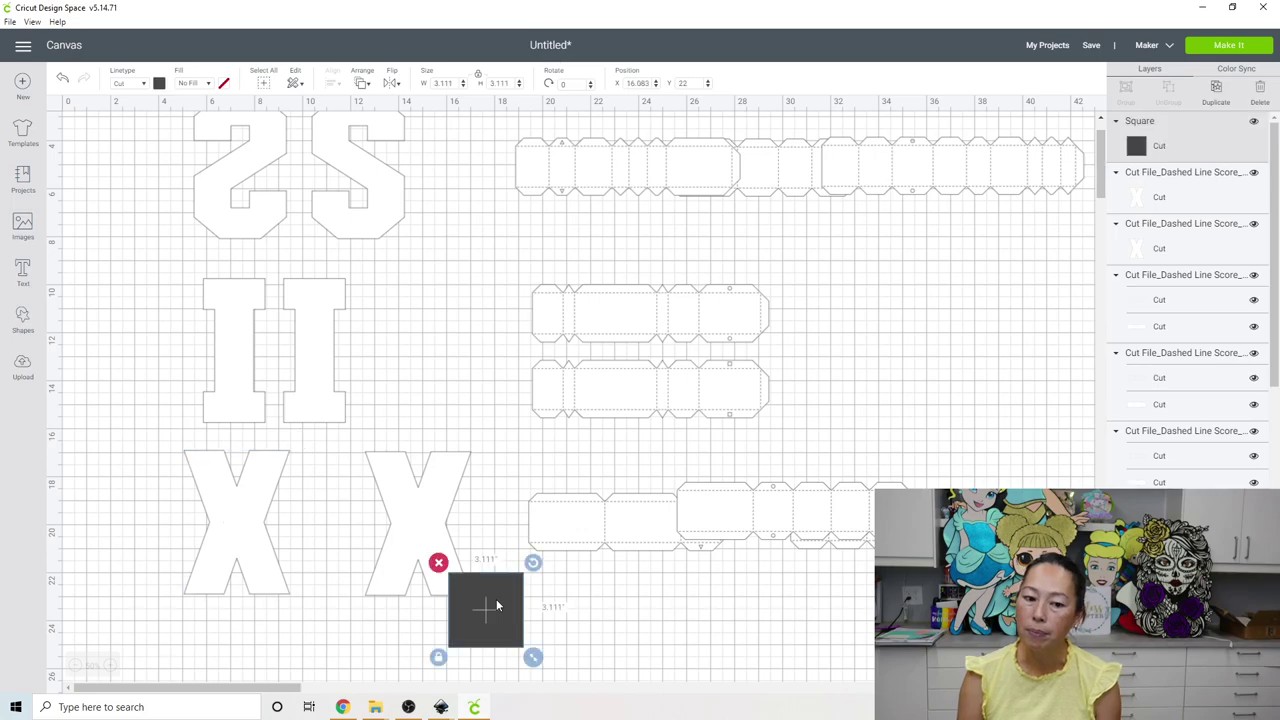
pyautogui.click(452, 83)
pyautogui.write('3')
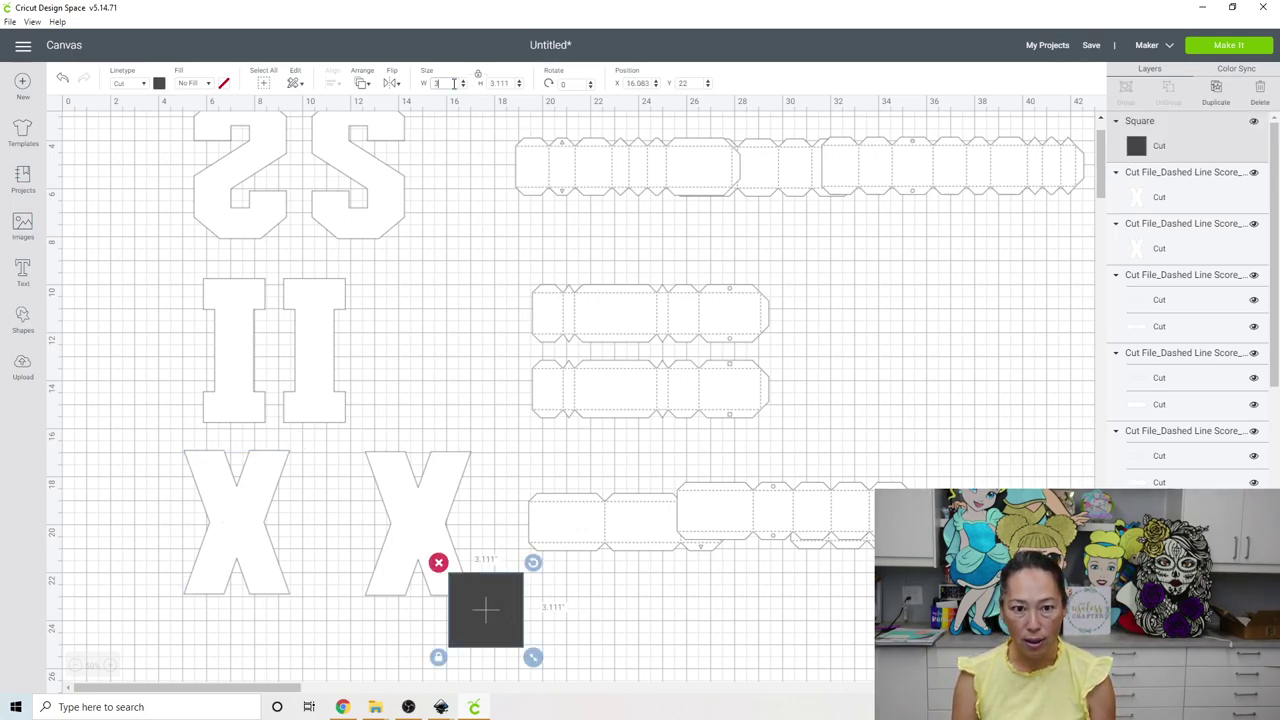
pyautogui.press('Tab')
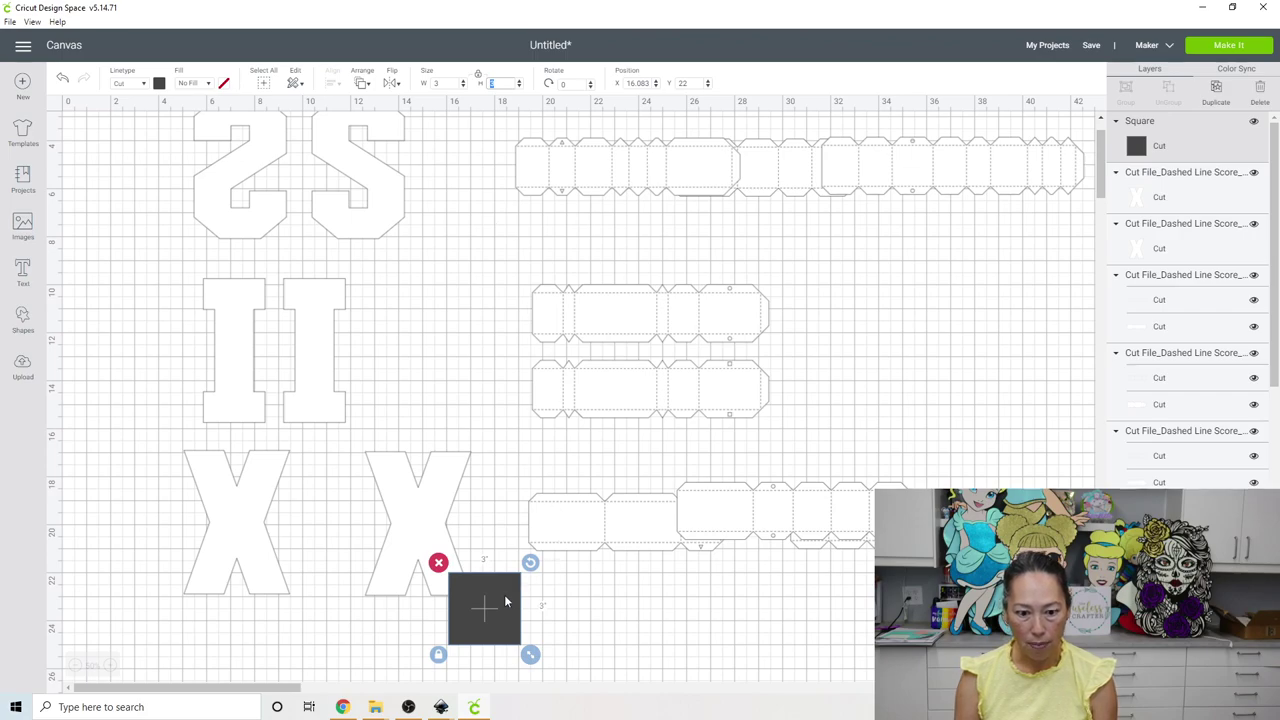
# - Place the square on the left X and align their bottom edges
pyautogui.moveTo(505, 601); pyautogui.dragTo(201, 549)
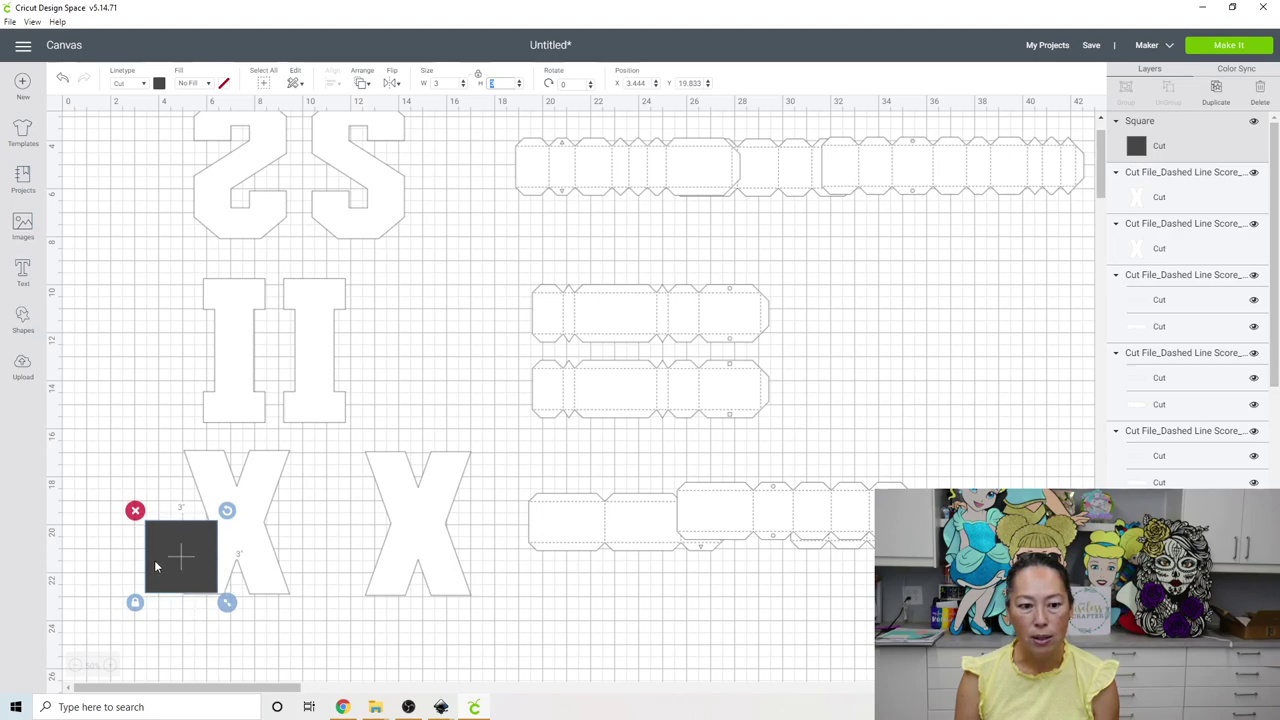
pyautogui.moveTo(90, 551); pyautogui.dragTo(259, 616)
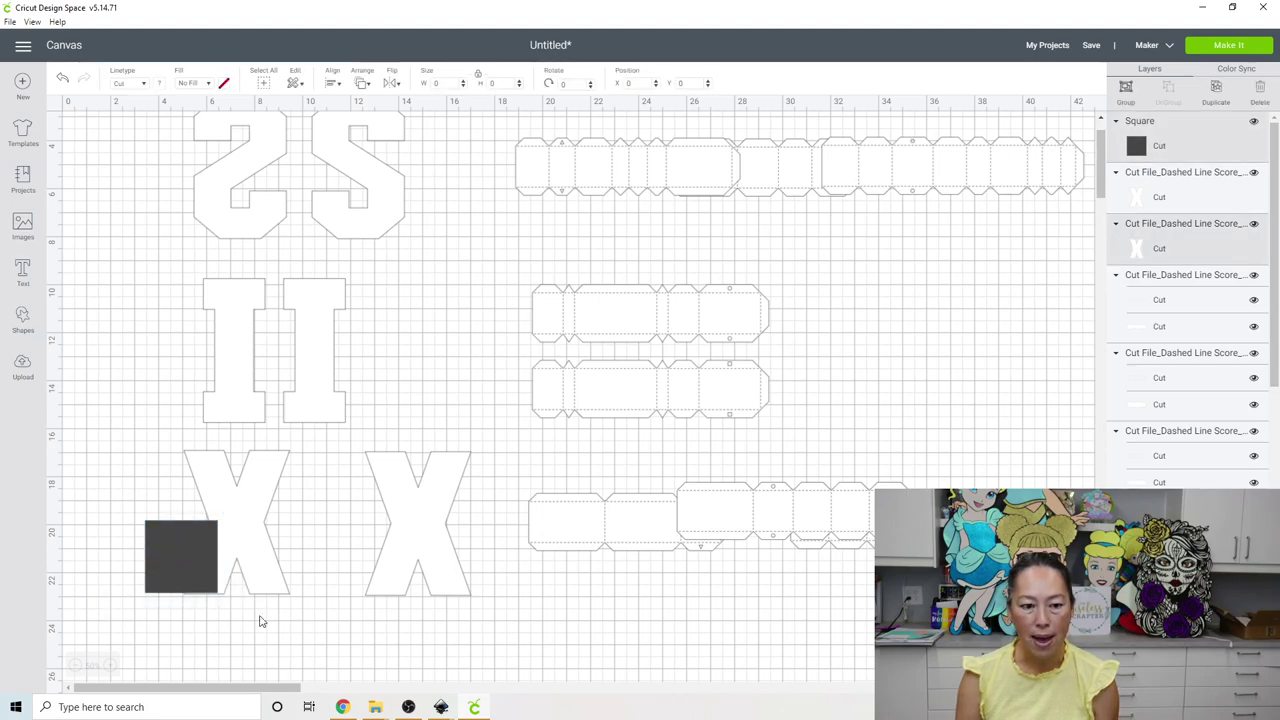
pyautogui.click(331, 87)
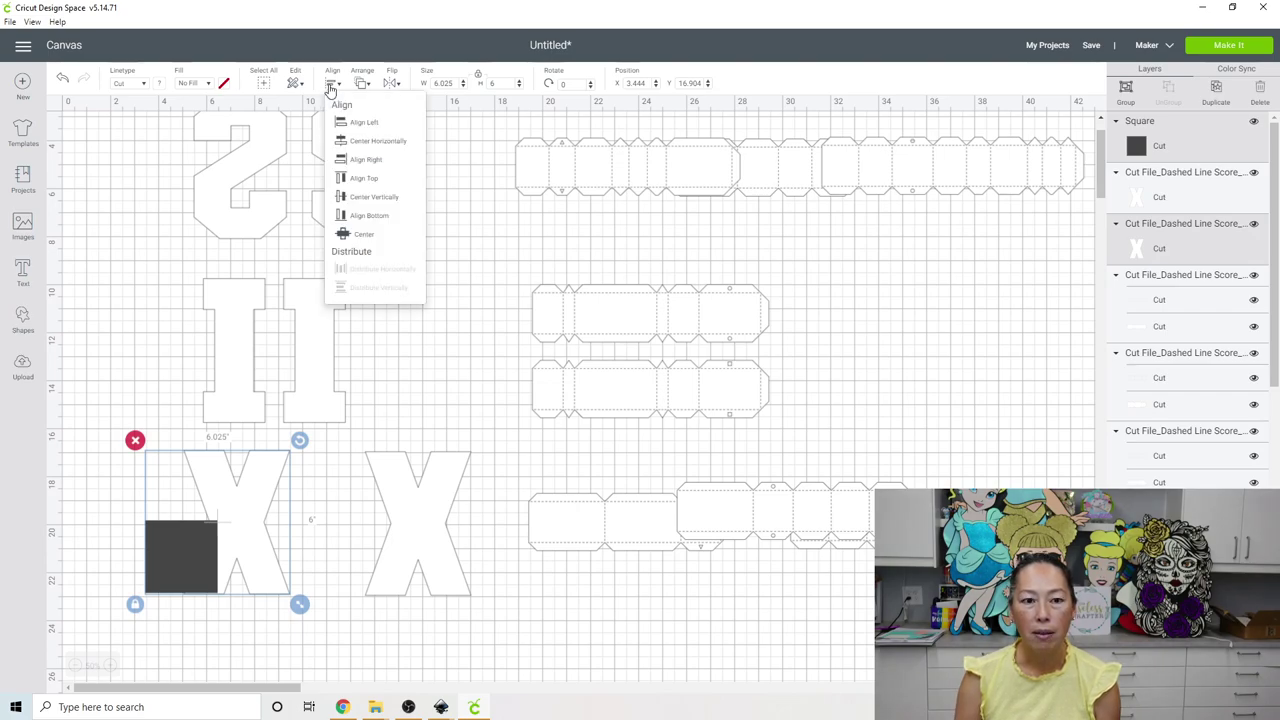
pyautogui.click(379, 225)
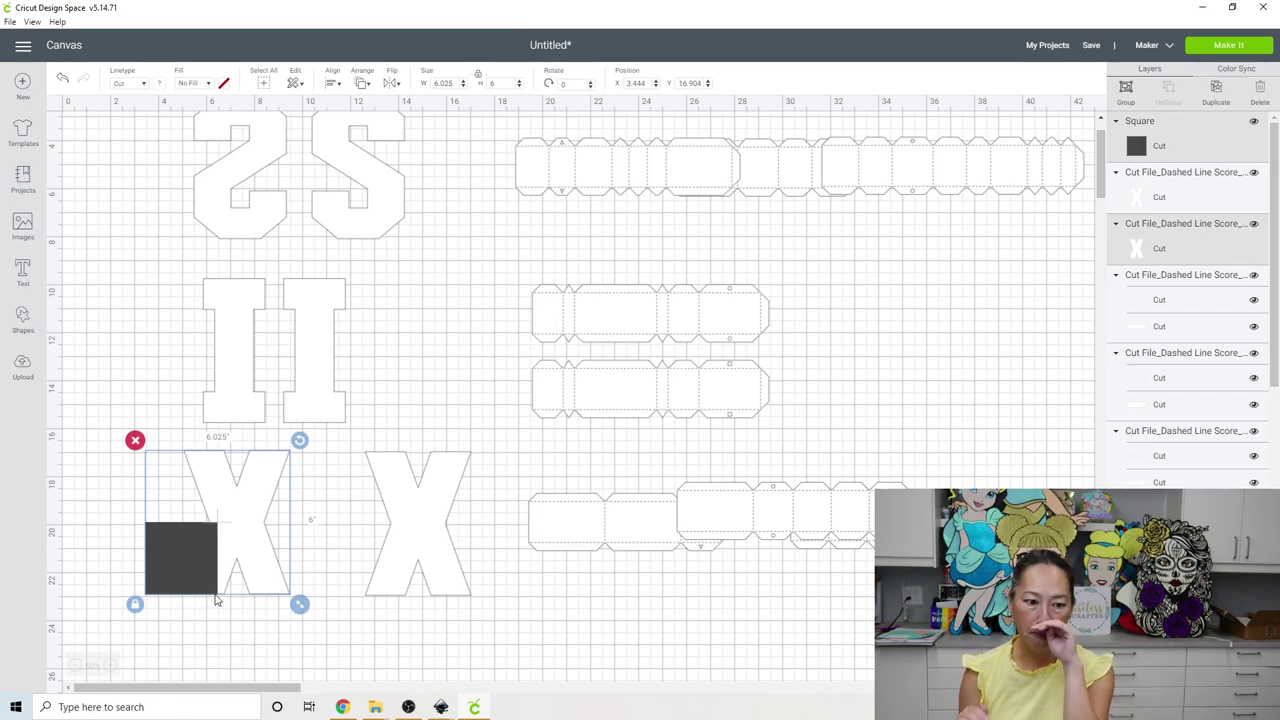
pyautogui.click(100, 566)
# - Widen the square into a 10-inch rectangle
pyautogui.click(178, 560)
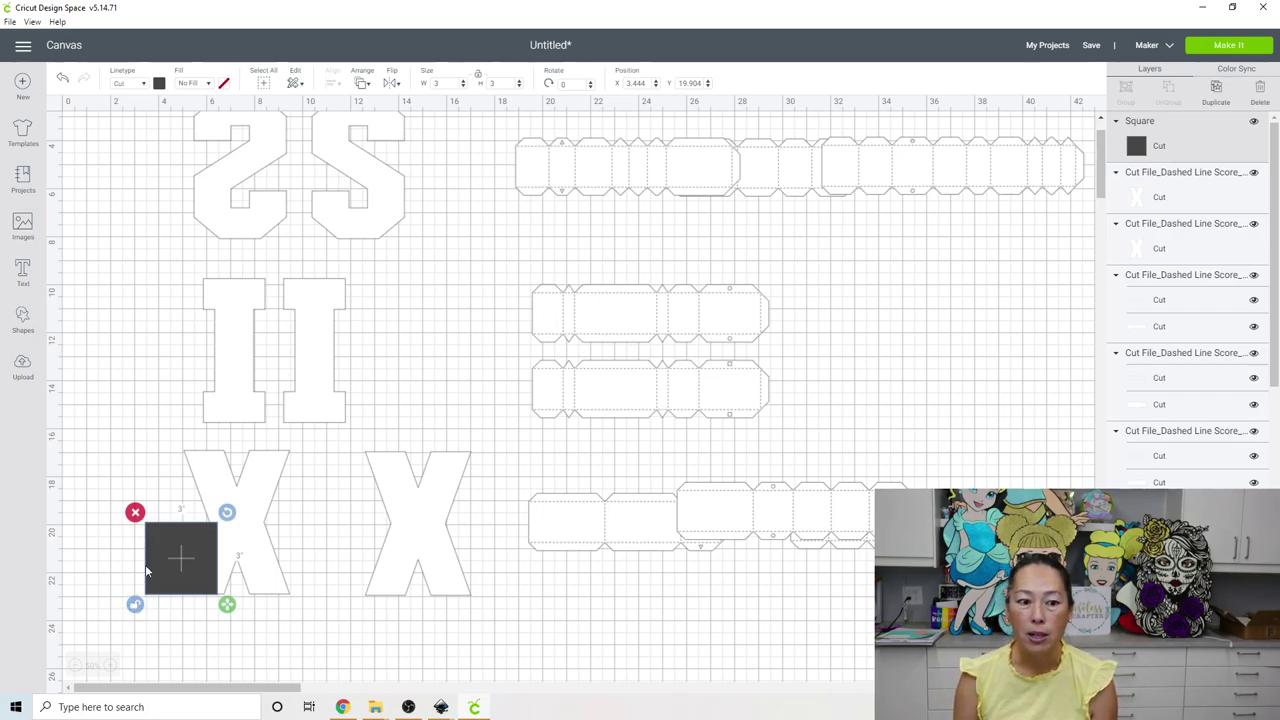
pyautogui.click(437, 83)
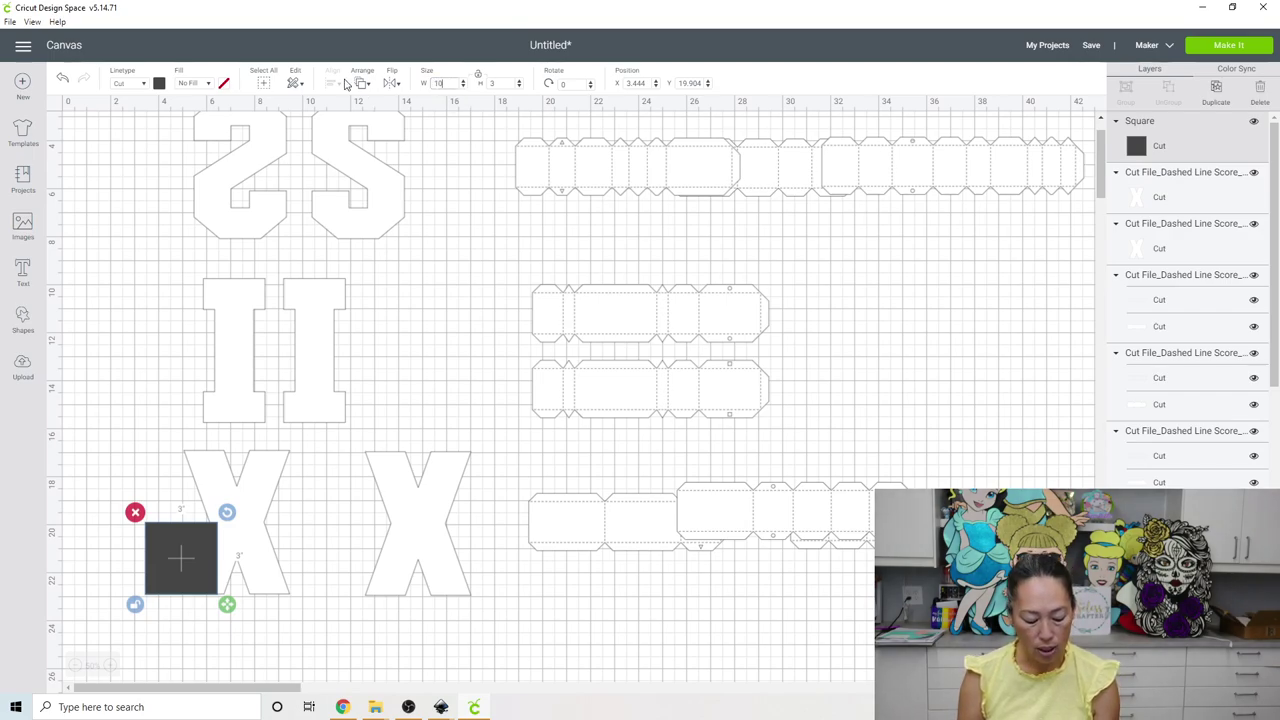
pyautogui.write('10')
pyautogui.press('Tab')
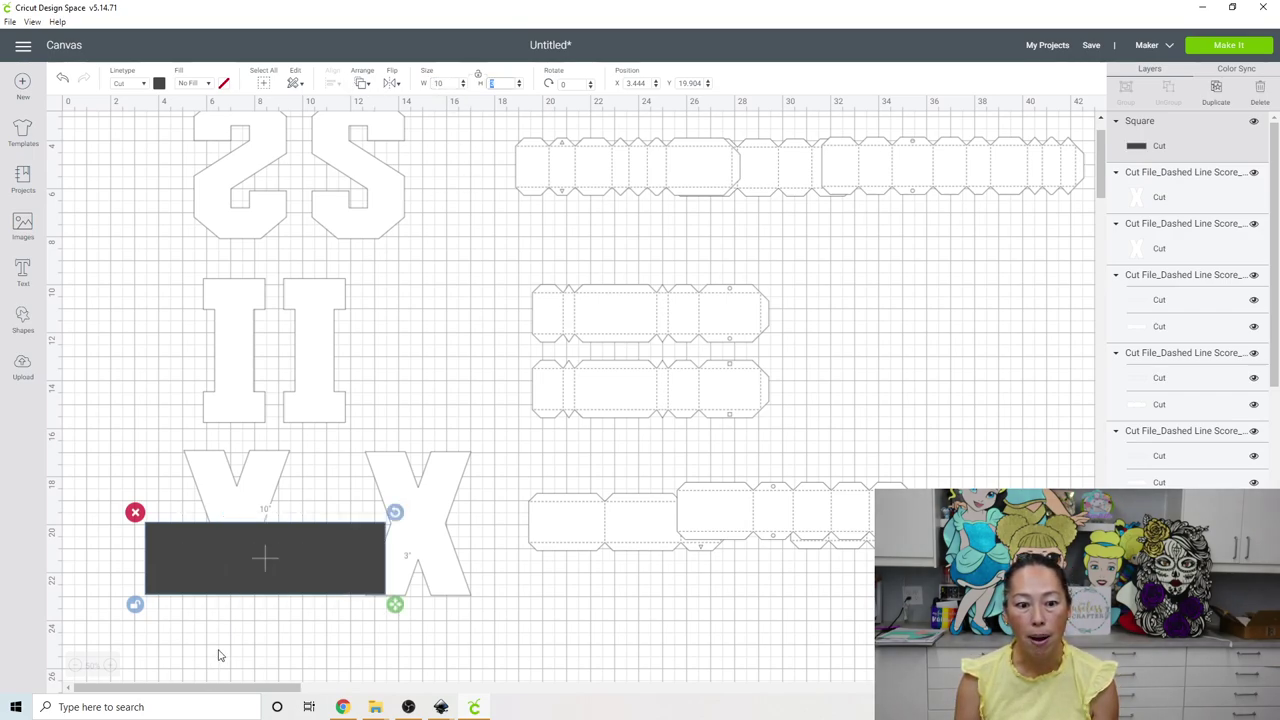
pyautogui.click(231, 645)
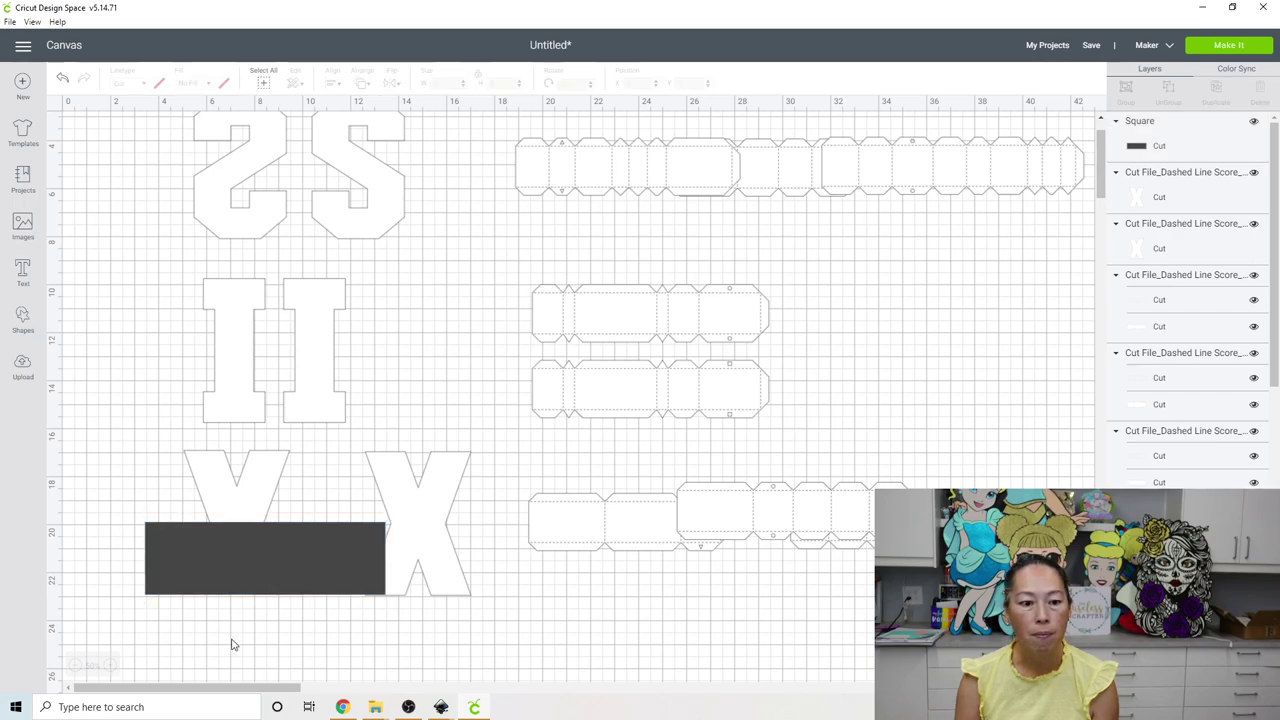
# - Slice the rectangle through the left X and discard the leftover rectangle piece
pyautogui.moveTo(222, 568); pyautogui.dragTo(203, 500)
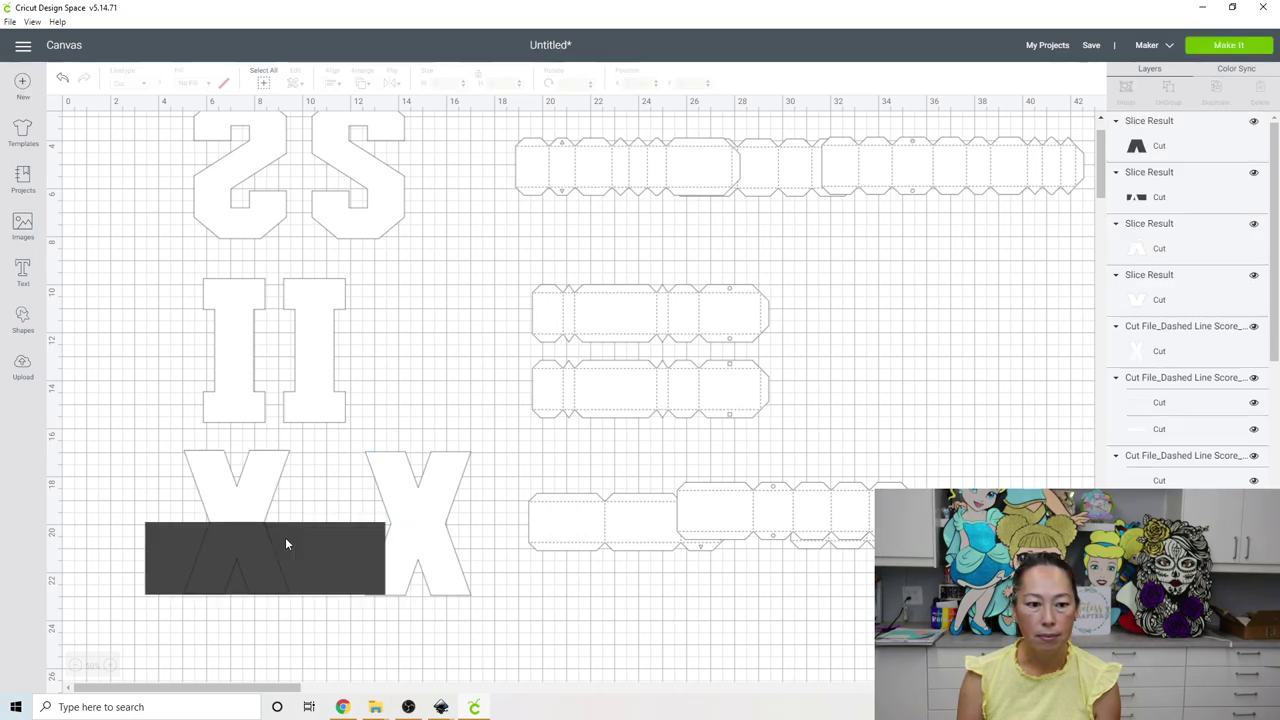
pyautogui.moveTo(285, 541); pyautogui.dragTo(486, 630)
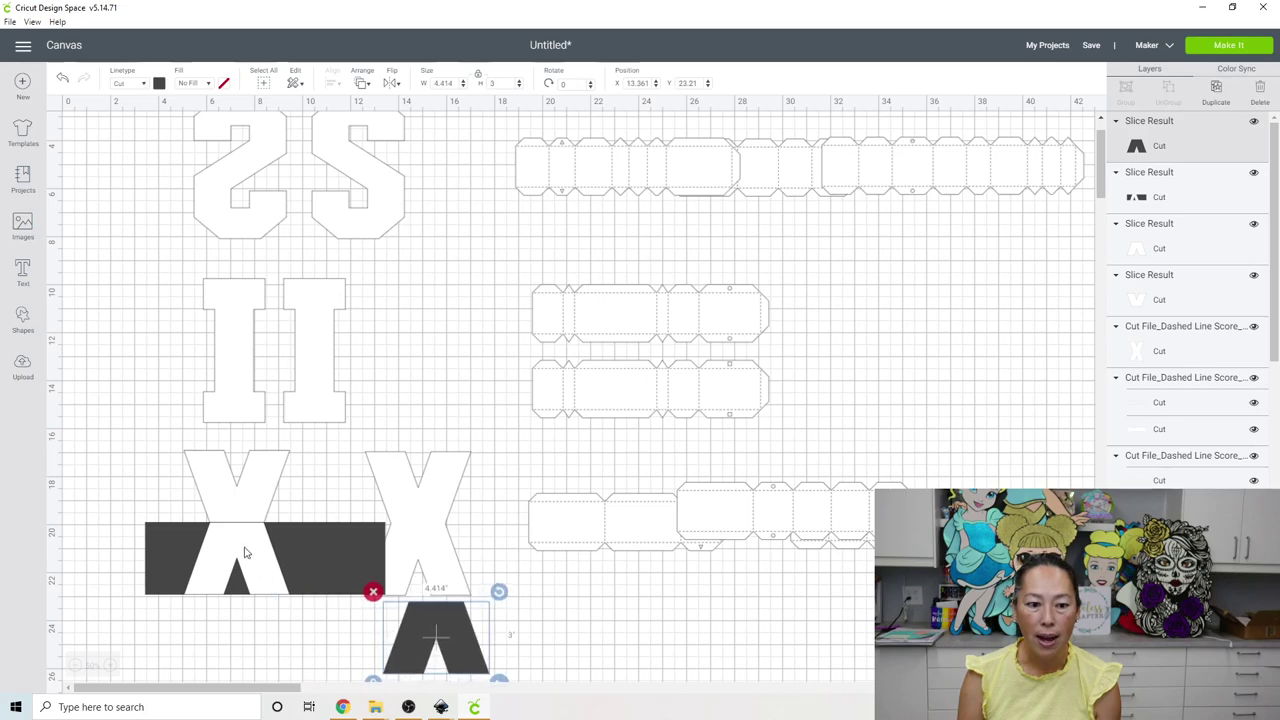
pyautogui.moveTo(226, 586); pyautogui.dragTo(257, 640)
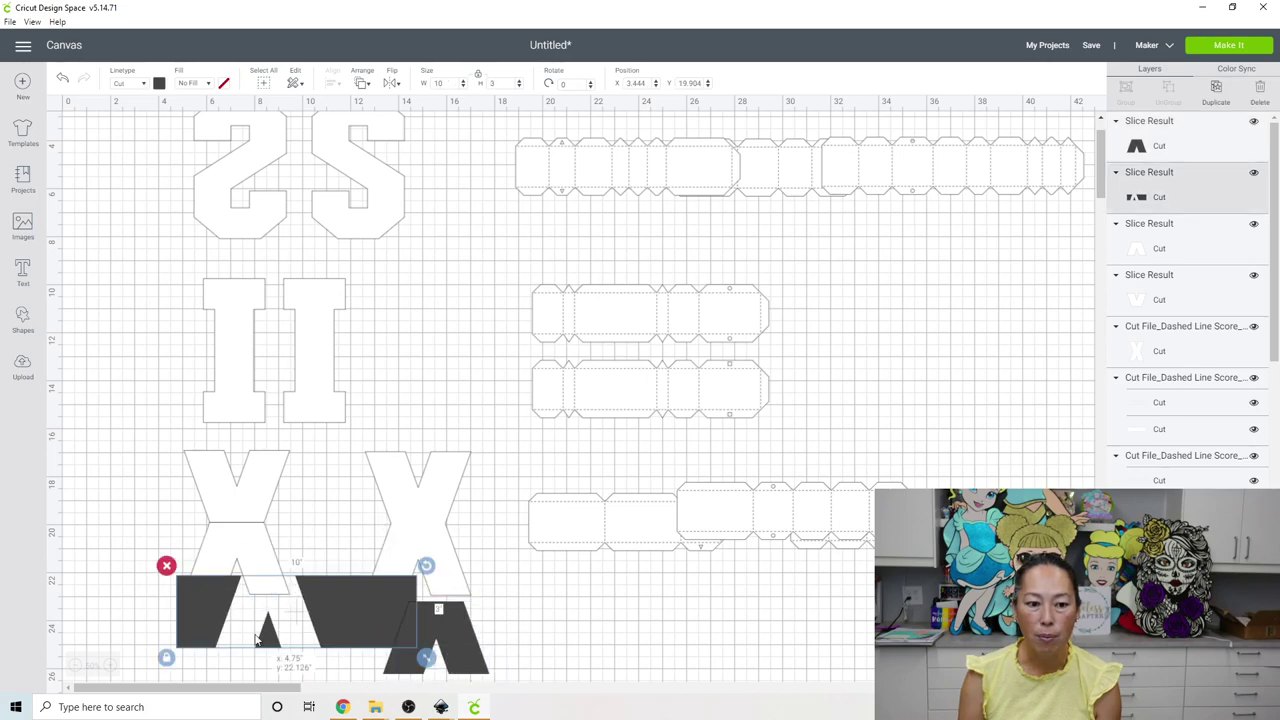
pyautogui.click(166, 566)
pyautogui.moveTo(227, 549); pyautogui.dragTo(225, 584)
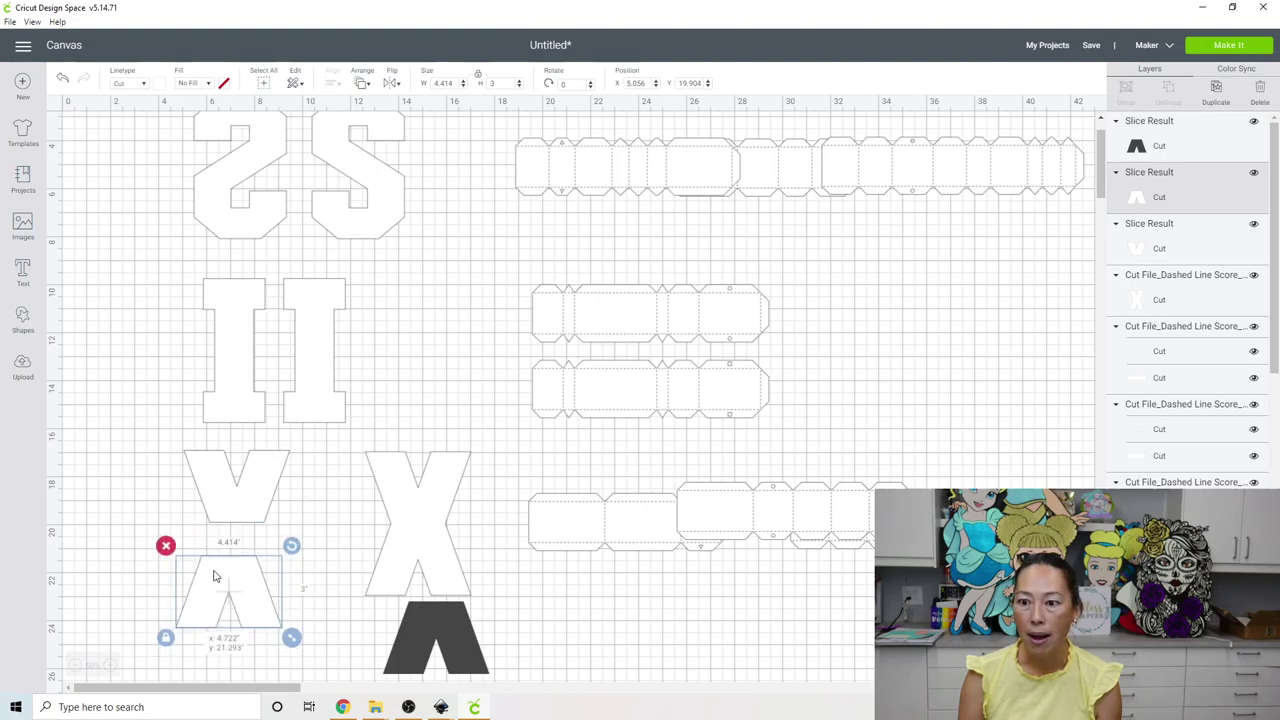
# - Colour the bottom piece purple and the V top blue-purple, rejoin them, and delete the dark A piece
pyautogui.click(158, 83)
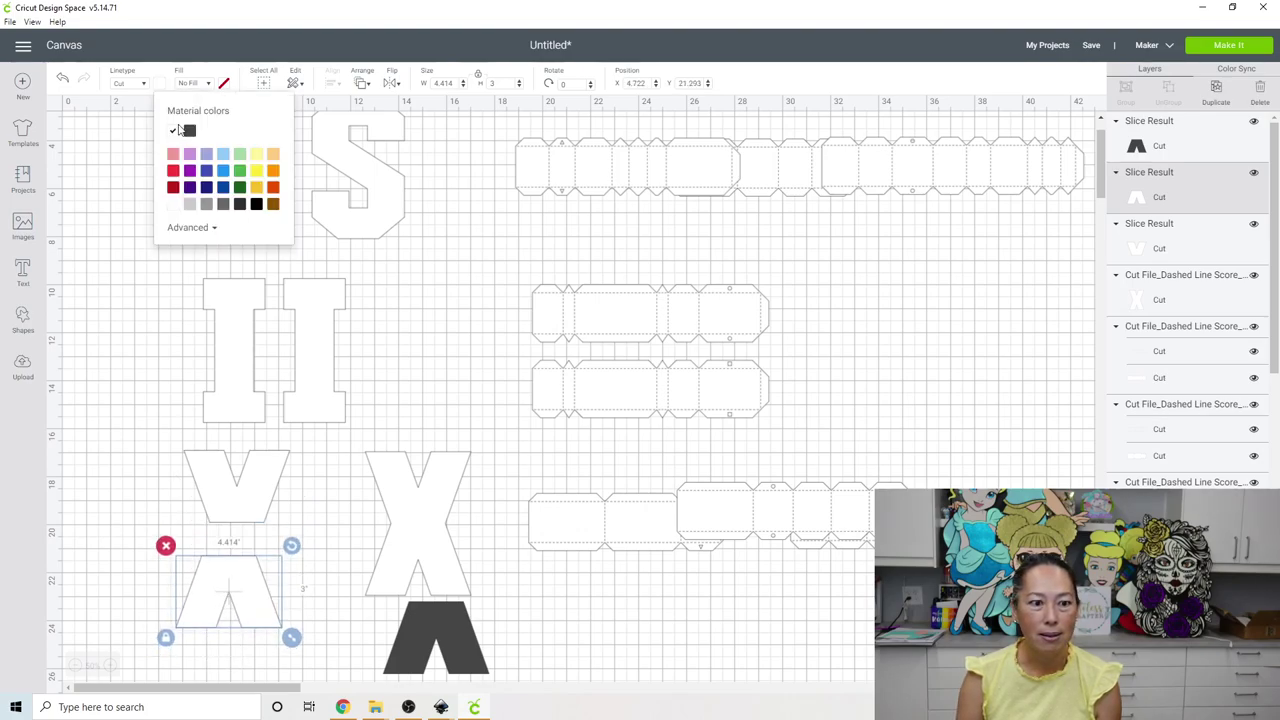
pyautogui.click(190, 153)
pyautogui.click(259, 481)
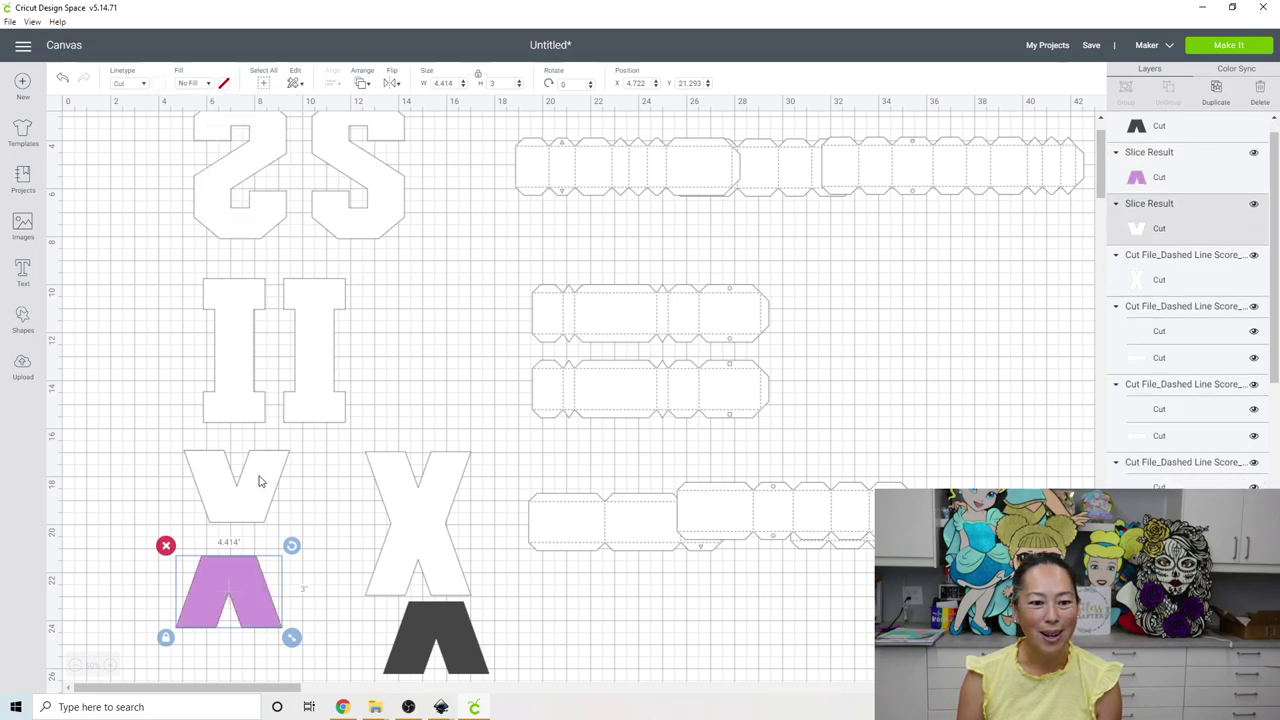
pyautogui.click(259, 481)
pyautogui.click(156, 86)
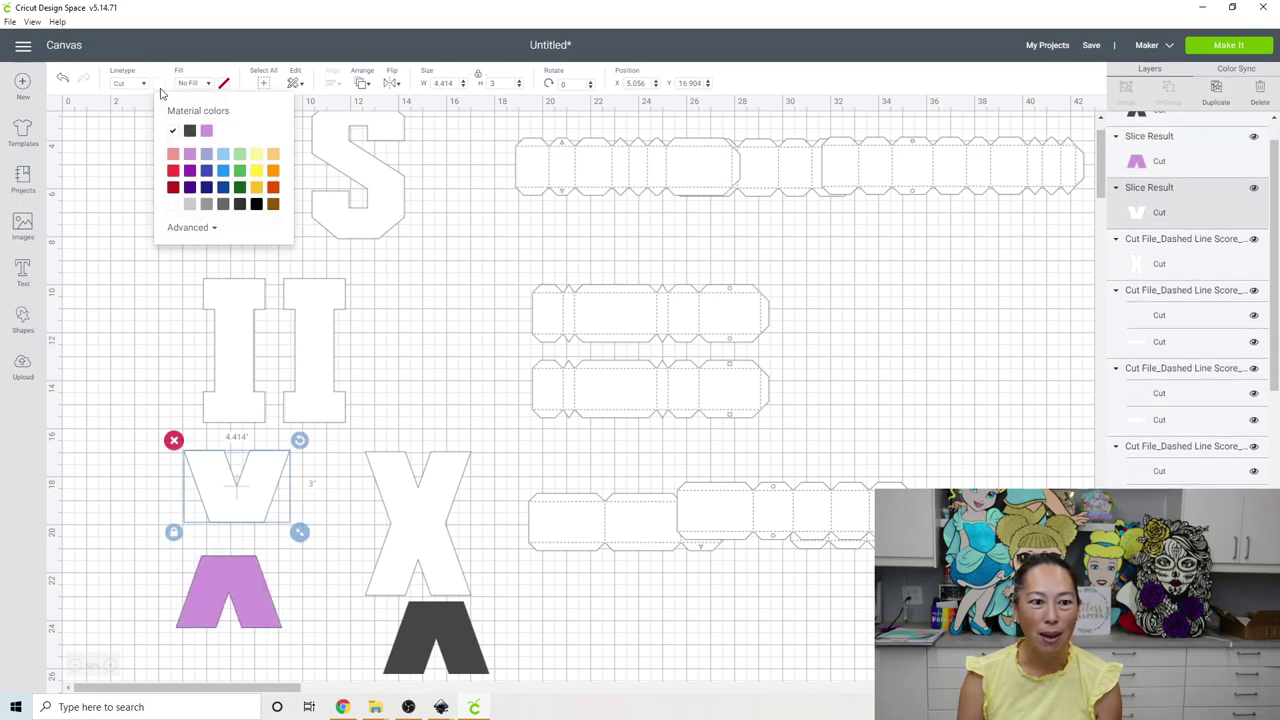
pyautogui.click(207, 154)
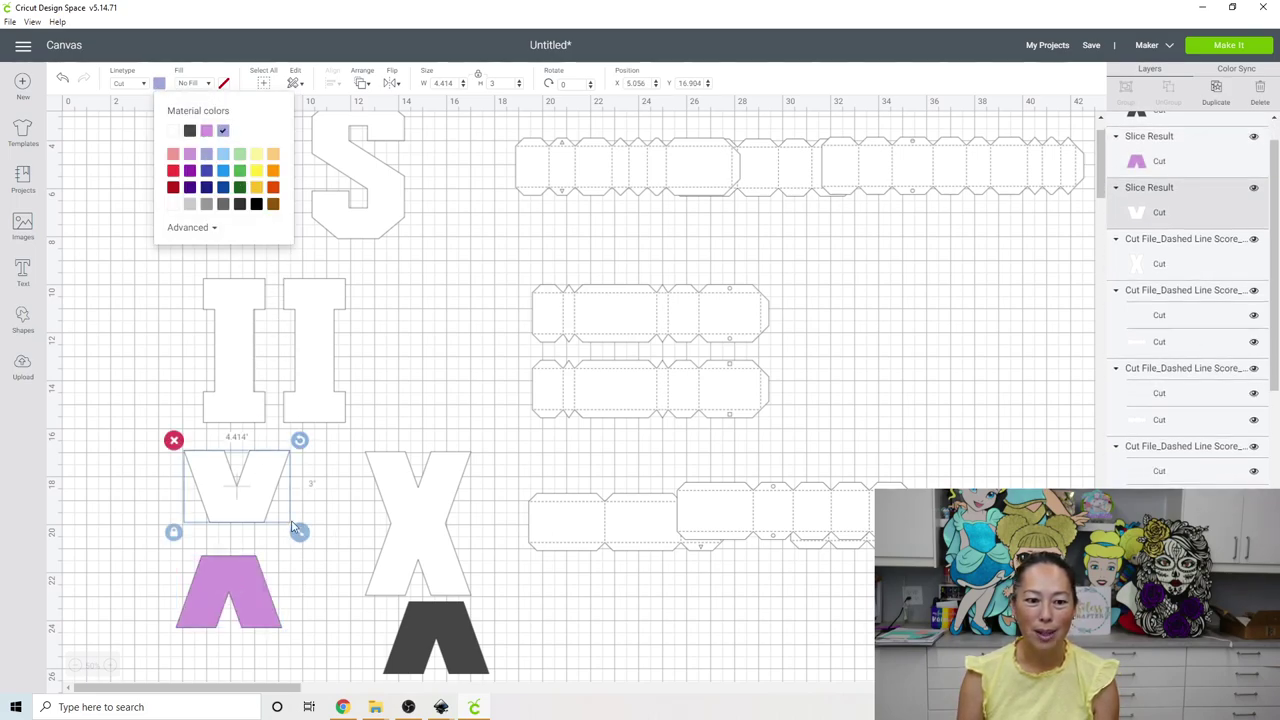
pyautogui.moveTo(253, 568); pyautogui.dragTo(255, 543)
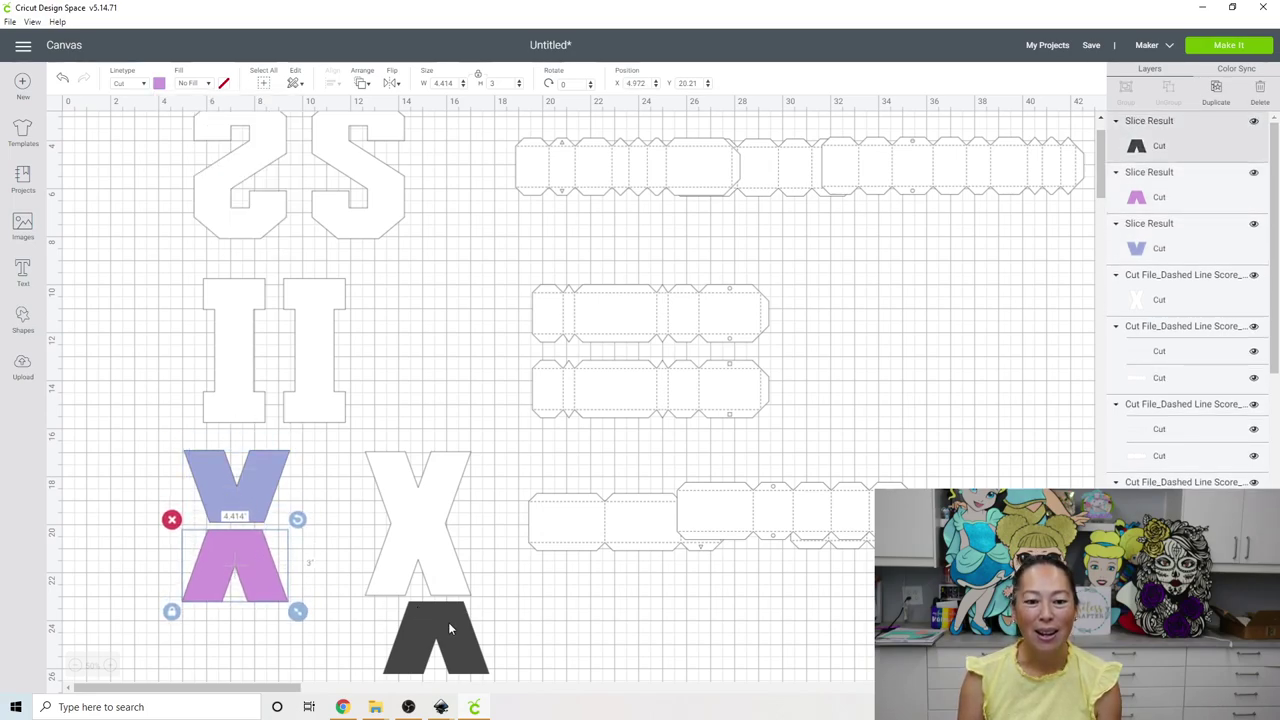
pyautogui.click(375, 598)
pyautogui.press('Delete')
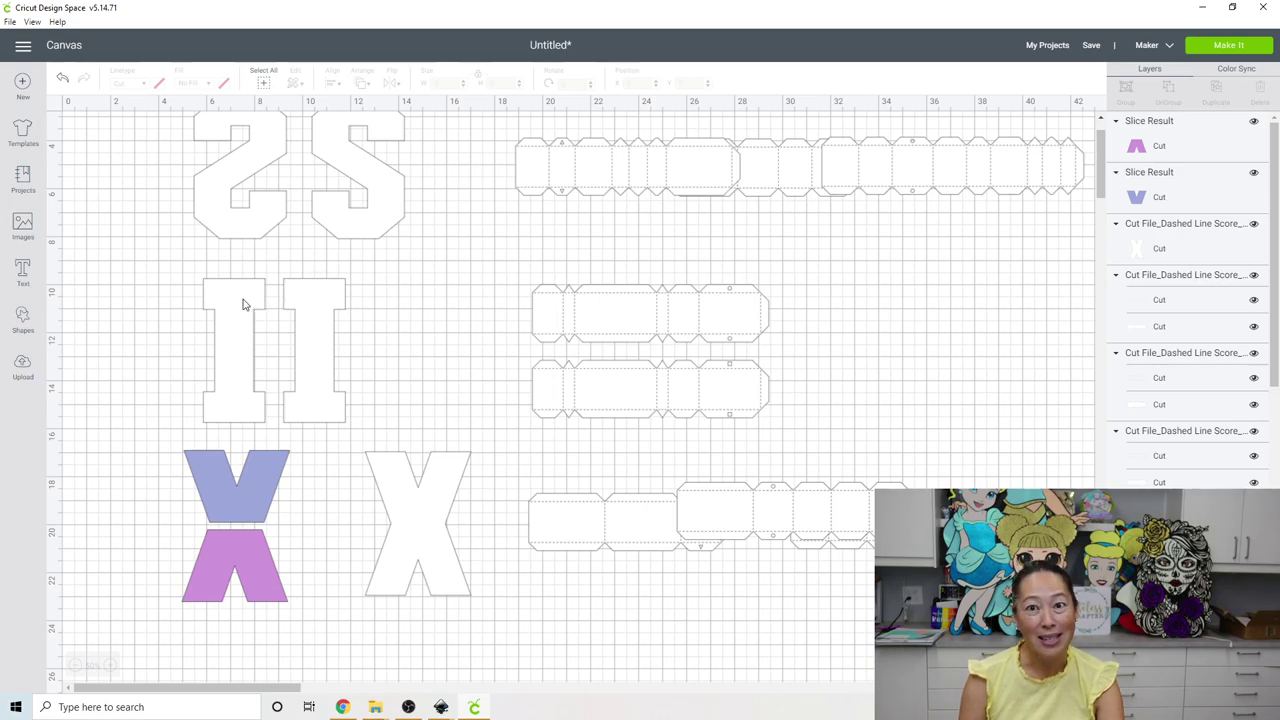
# - Add a square and unlock its proportions to reshape it into a wide, short bar
pyautogui.click(24, 325)
pyautogui.click(75, 238)
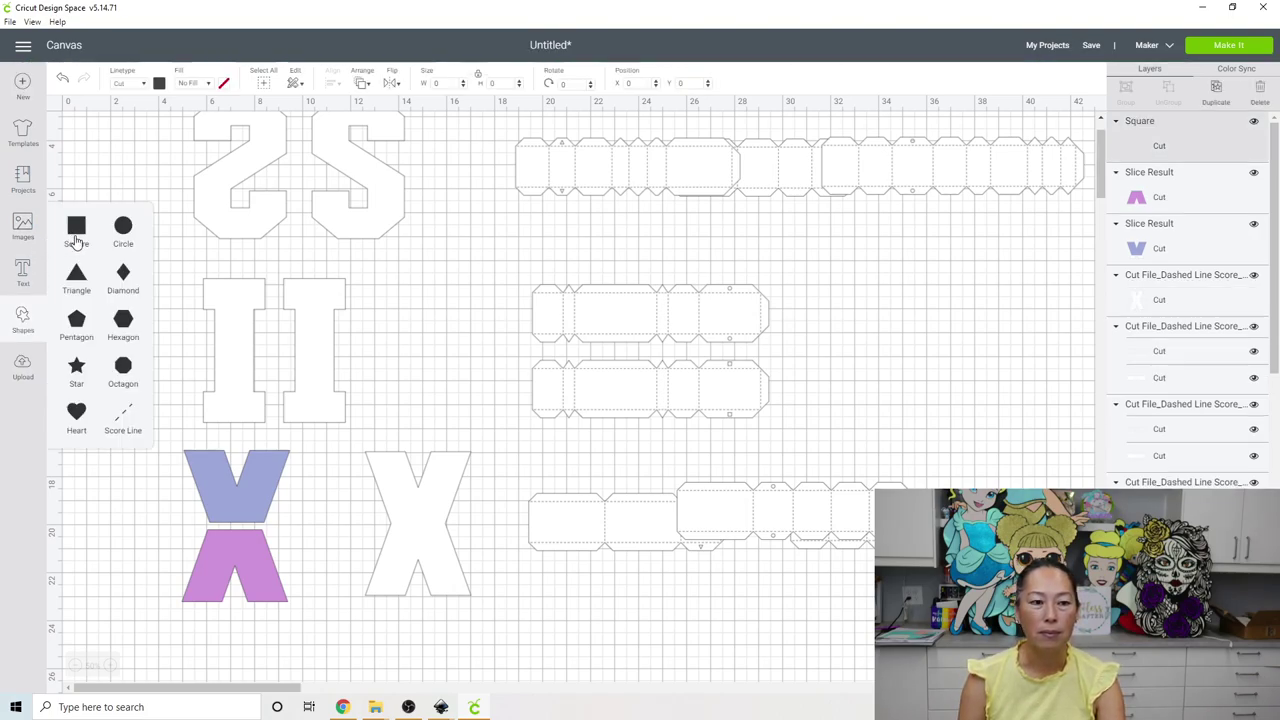
pyautogui.moveTo(180, 225); pyautogui.dragTo(258, 333)
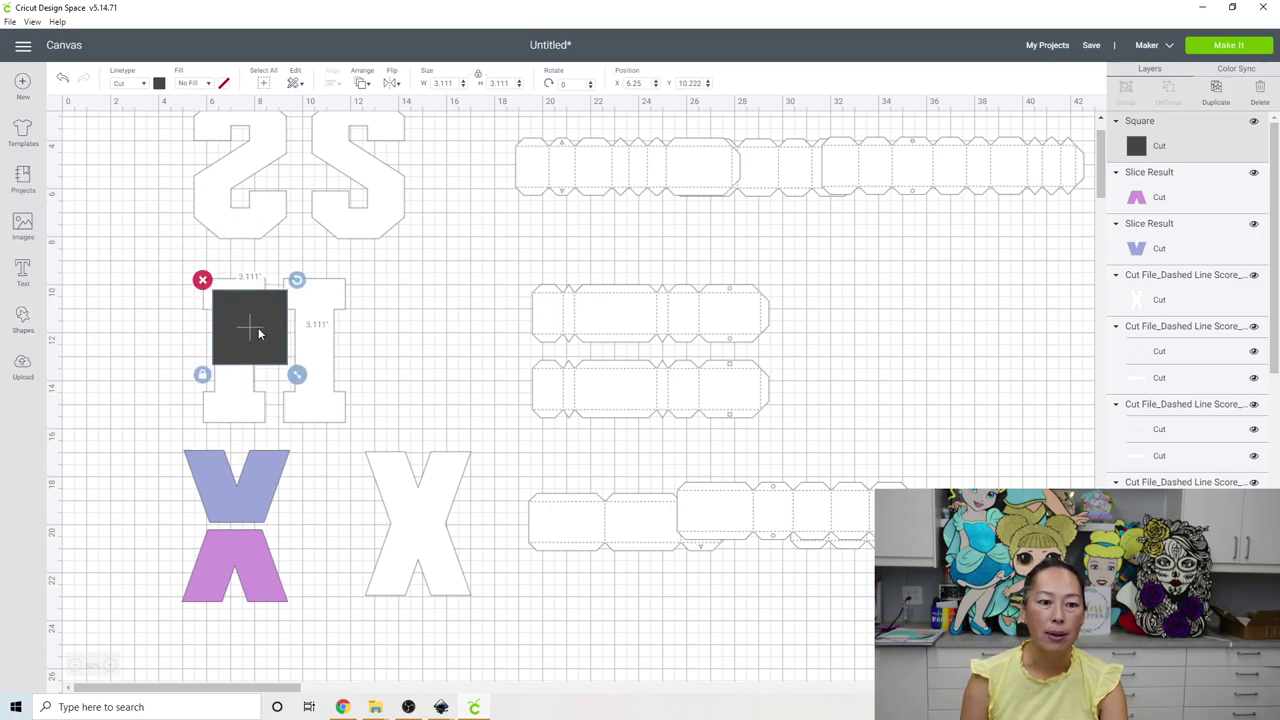
pyautogui.click(203, 376)
pyautogui.moveTo(297, 375); pyautogui.dragTo(246, 307)
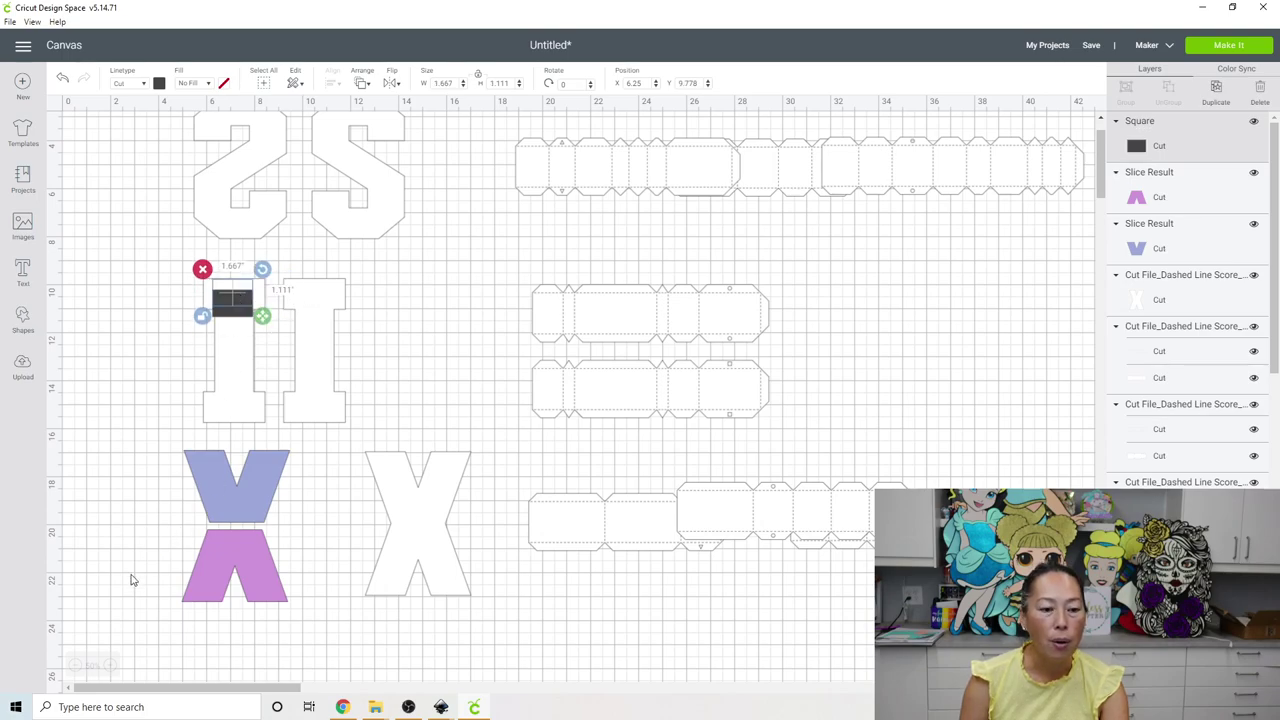
# - Zoom to 100% and fit the bar over the left I's top serif
pyautogui.click(111, 666)
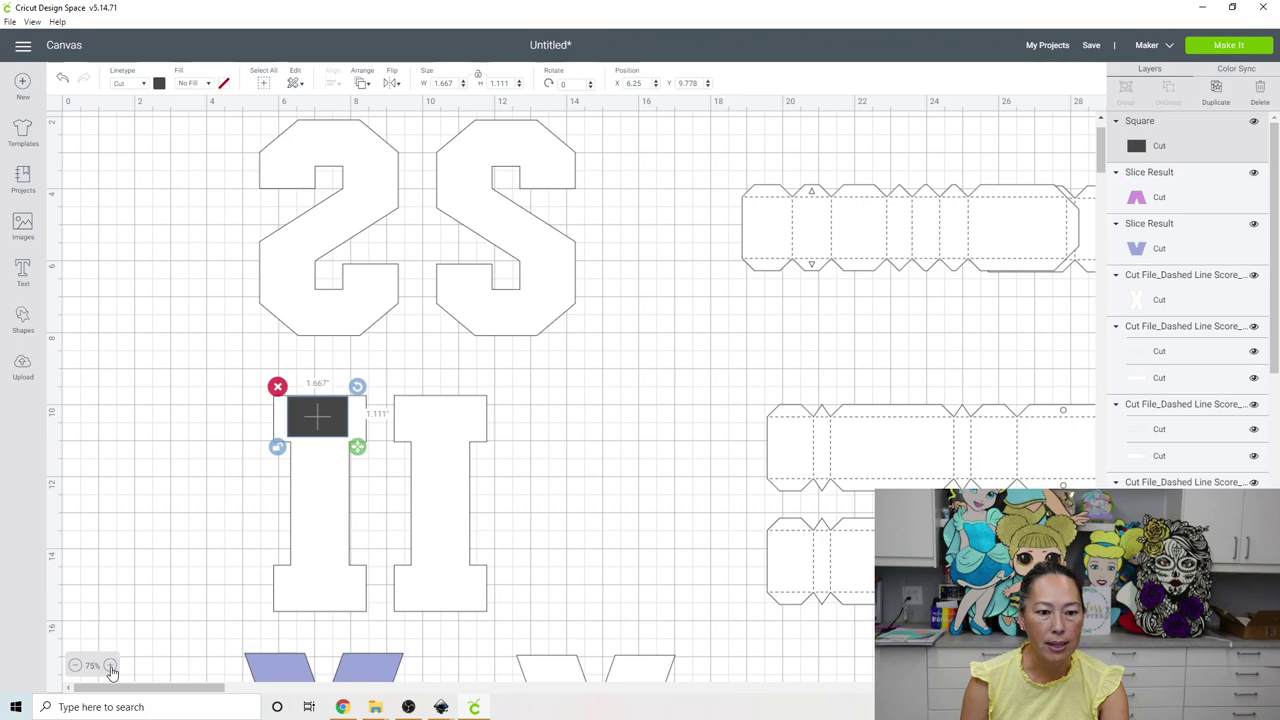
pyautogui.click(111, 666)
pyautogui.scroll(-3, 290, 518)
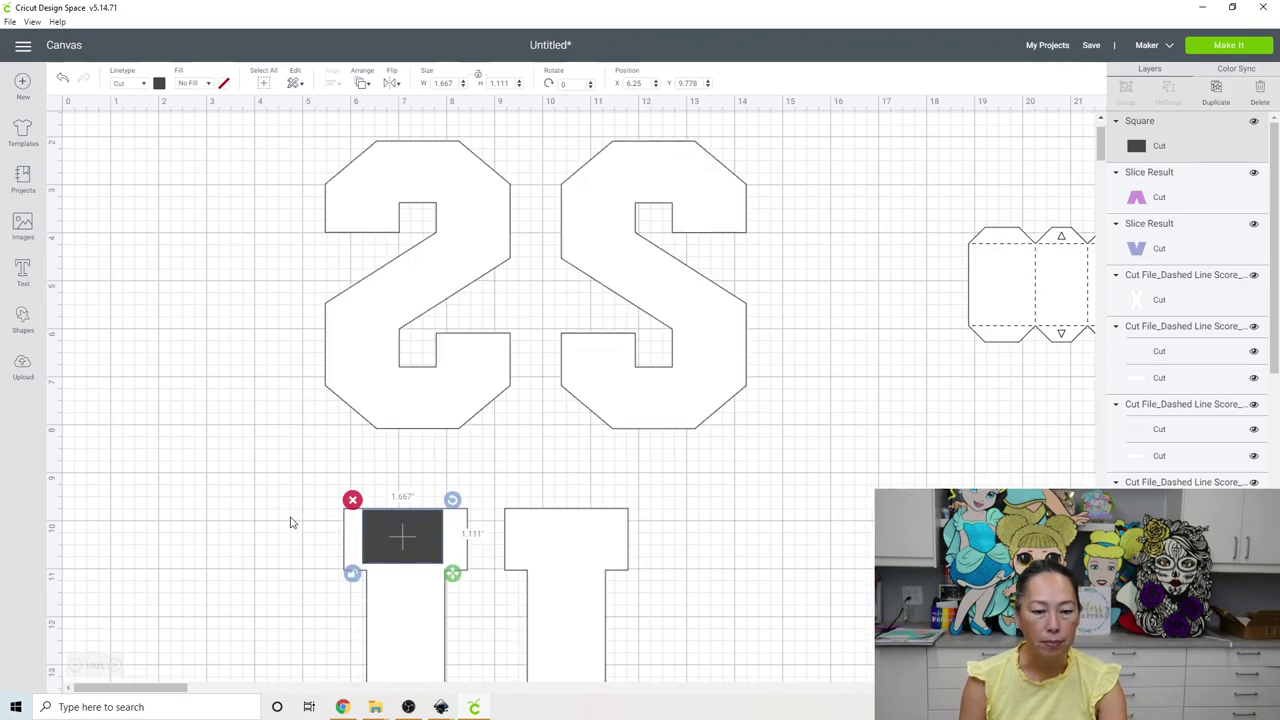
pyautogui.scroll(-2, 300, 455)
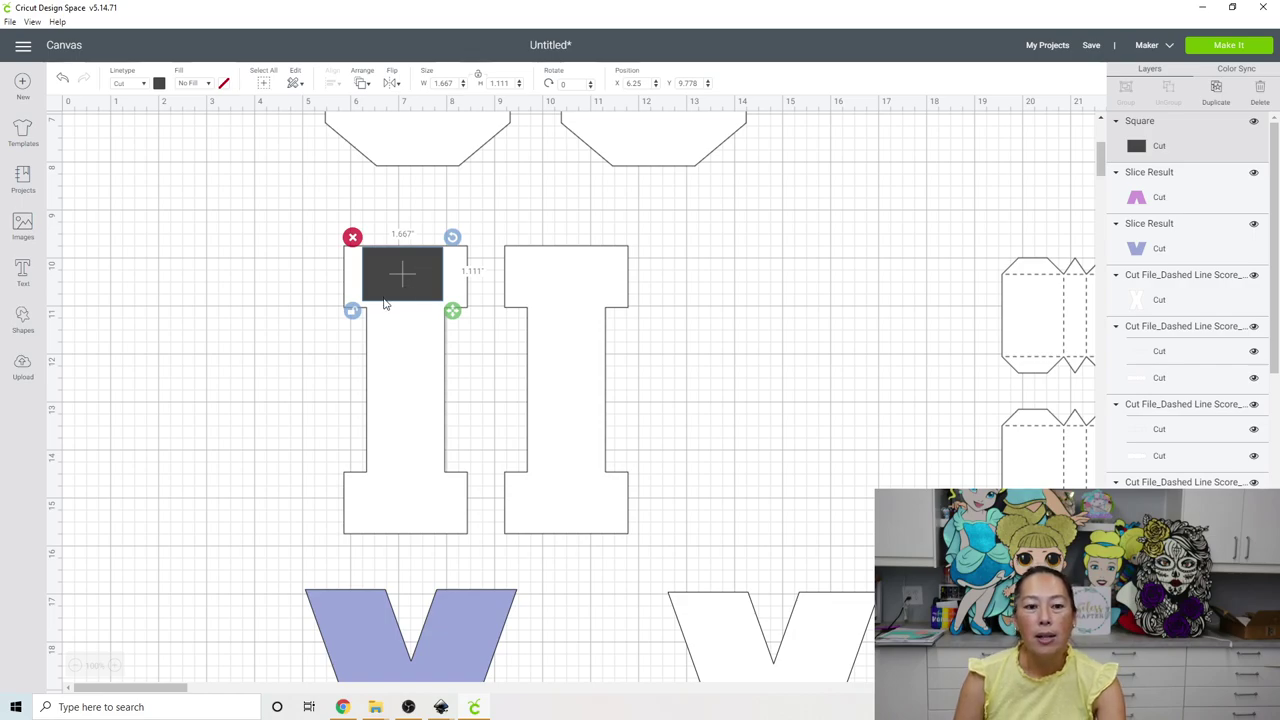
pyautogui.moveTo(388, 289); pyautogui.dragTo(376, 289)
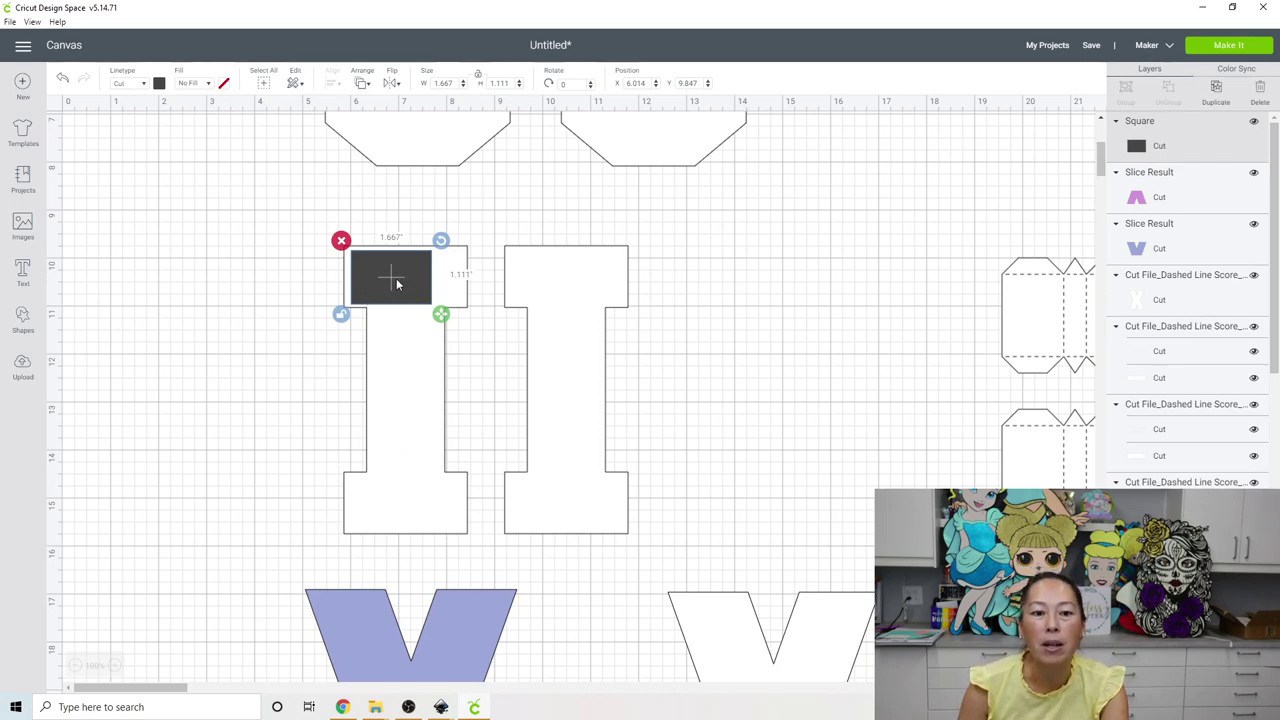
pyautogui.moveTo(441, 314); pyautogui.dragTo(438, 277)
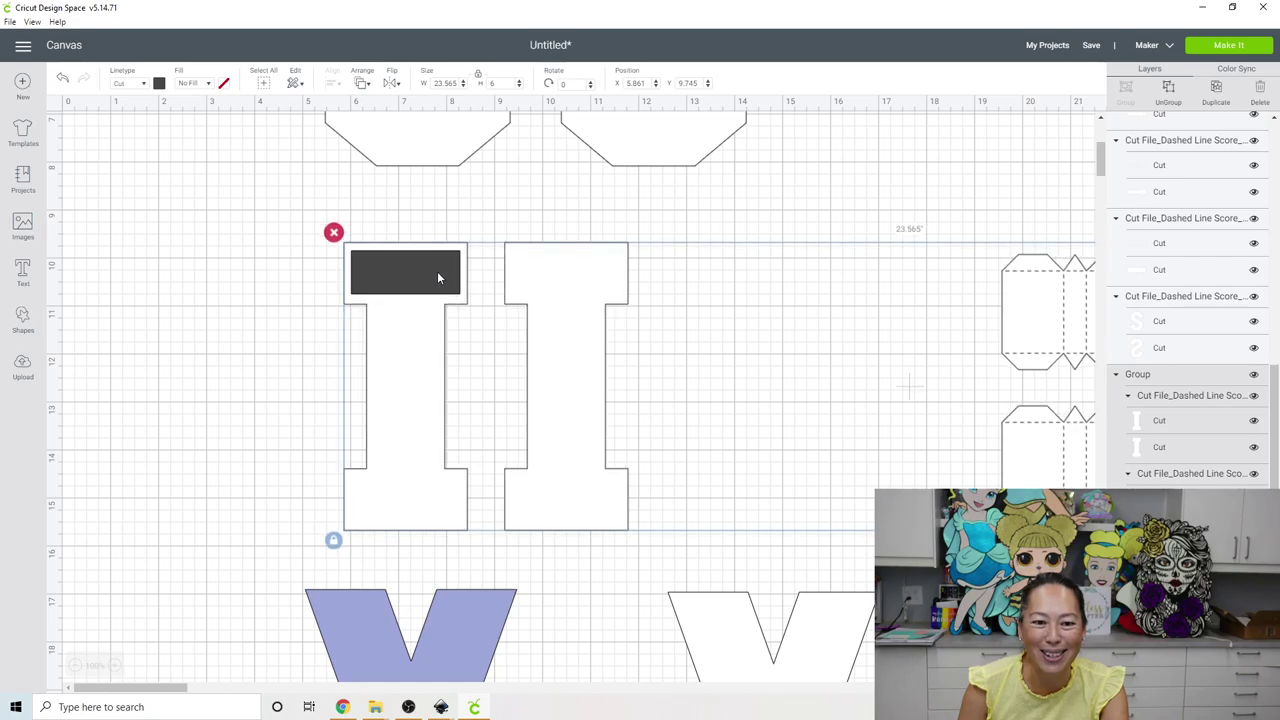
pyautogui.click(277, 294)
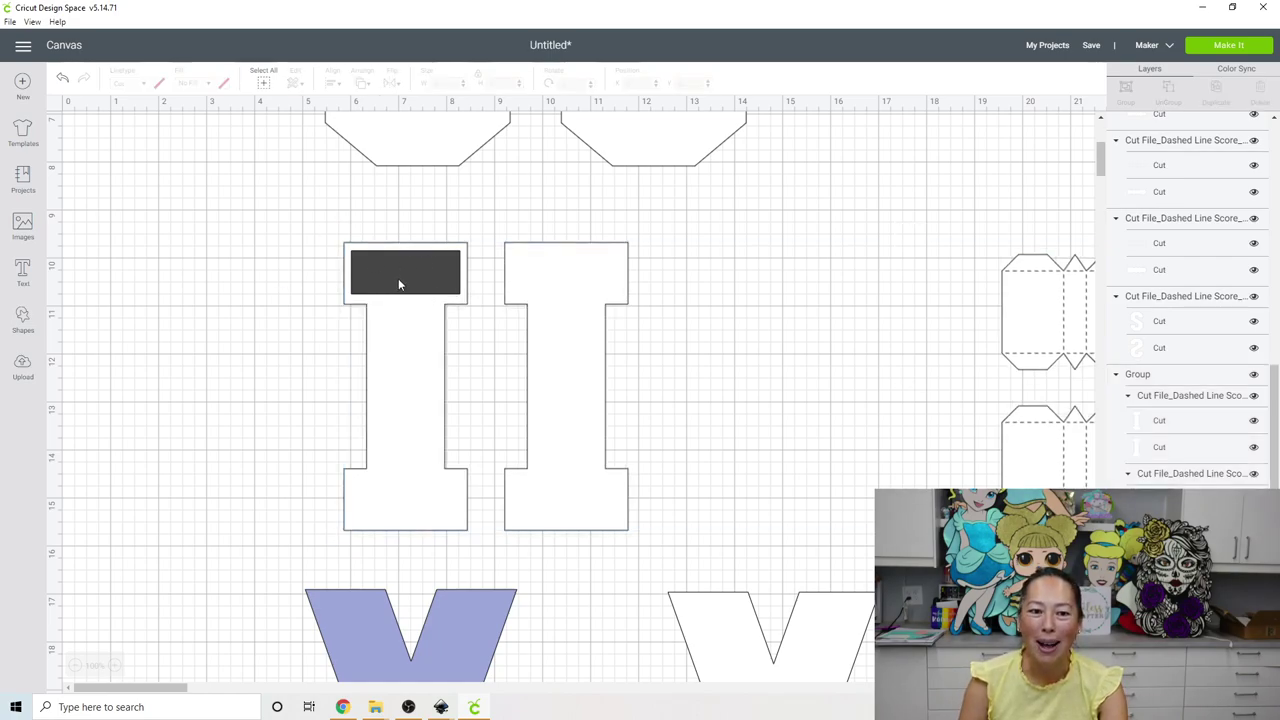
pyautogui.click(399, 280)
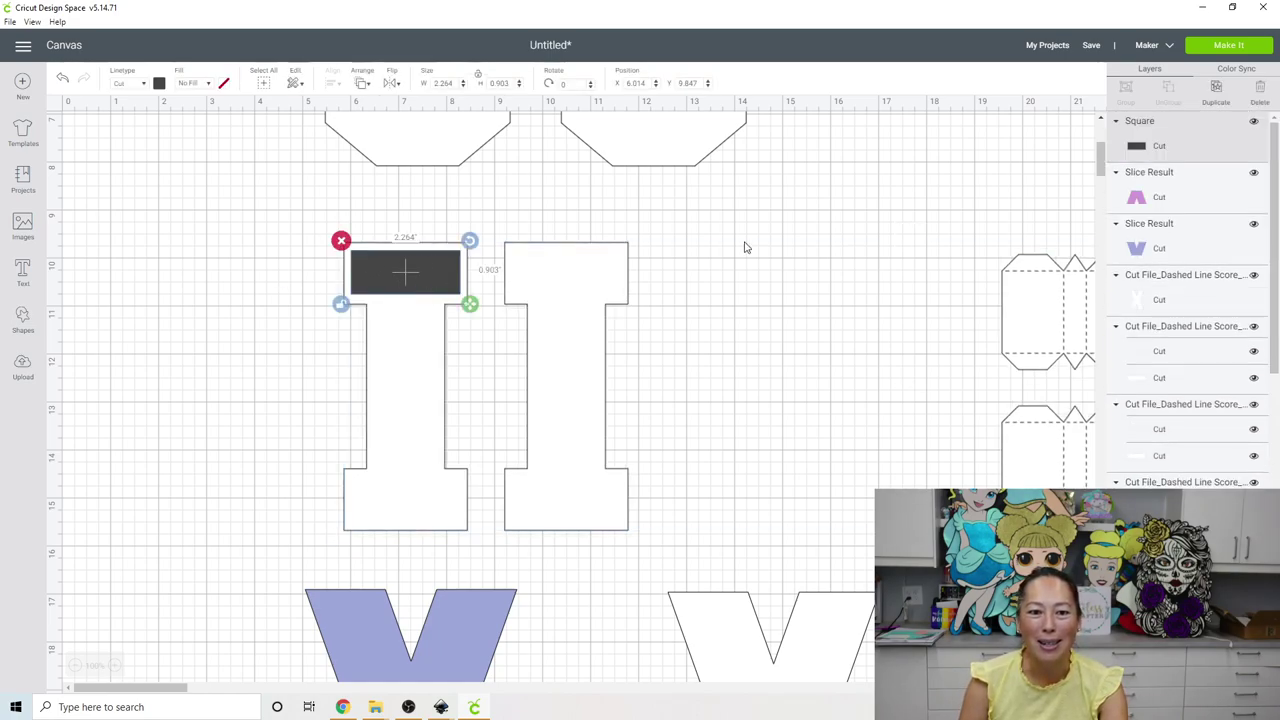
# - Duplicate the bar and place the copy on the left I's bottom serif
pyautogui.click(1216, 92)
pyautogui.click(428, 280)
pyautogui.moveTo(428, 280); pyautogui.dragTo(401, 487)
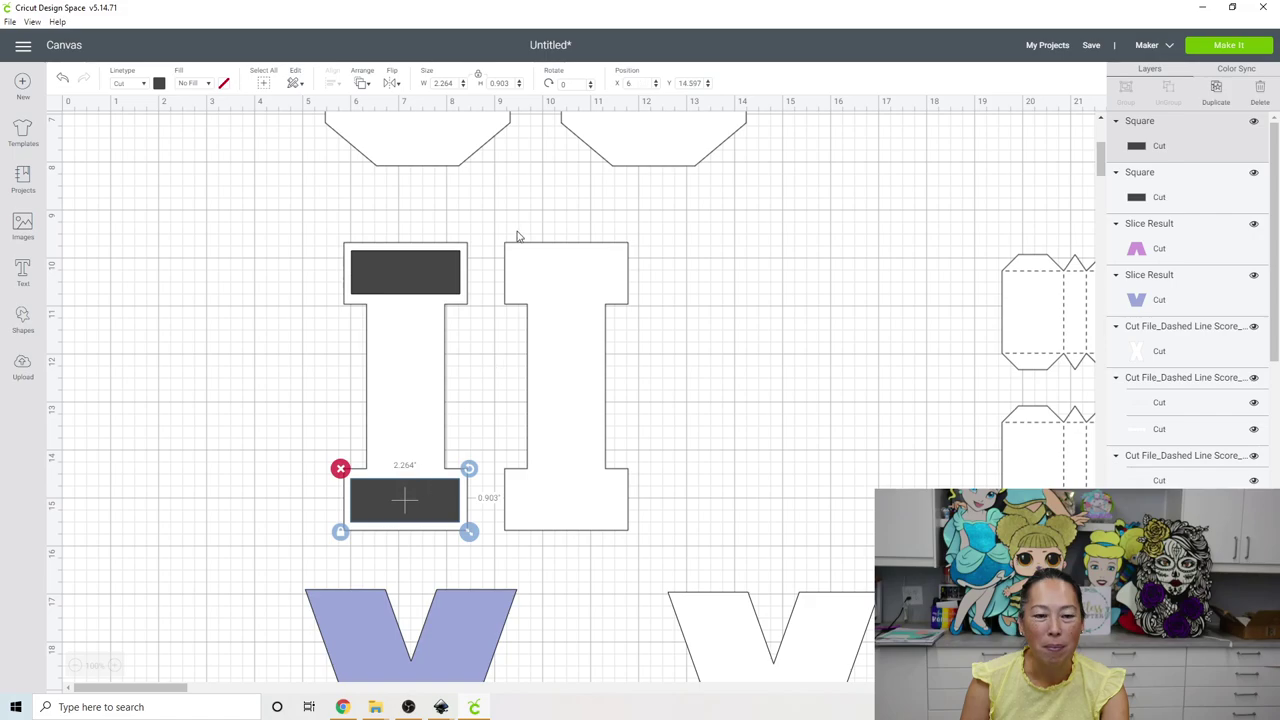
# - Add a third copy turned vertical and stretched to fill the I's stem
pyautogui.click(1216, 92)
pyautogui.moveTo(432, 487); pyautogui.dragTo(390, 443)
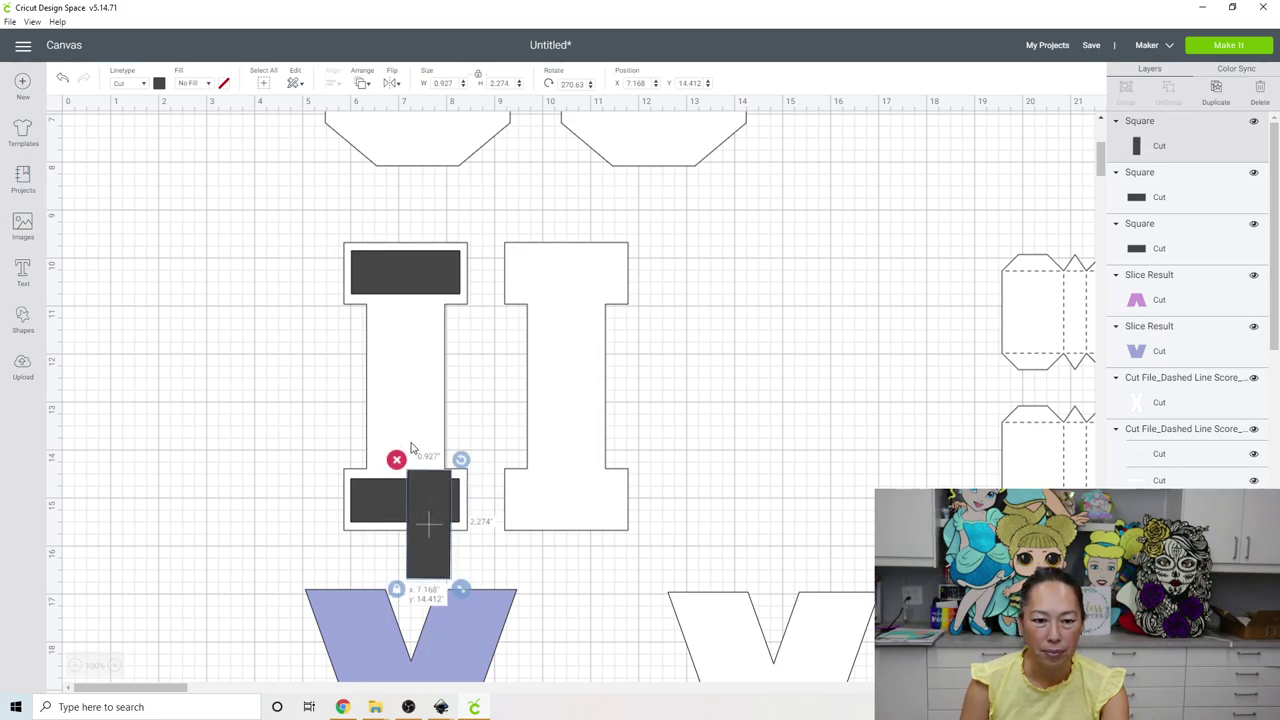
pyautogui.moveTo(426, 500); pyautogui.dragTo(397, 408)
pyautogui.moveTo(393, 352); pyautogui.dragTo(396, 313)
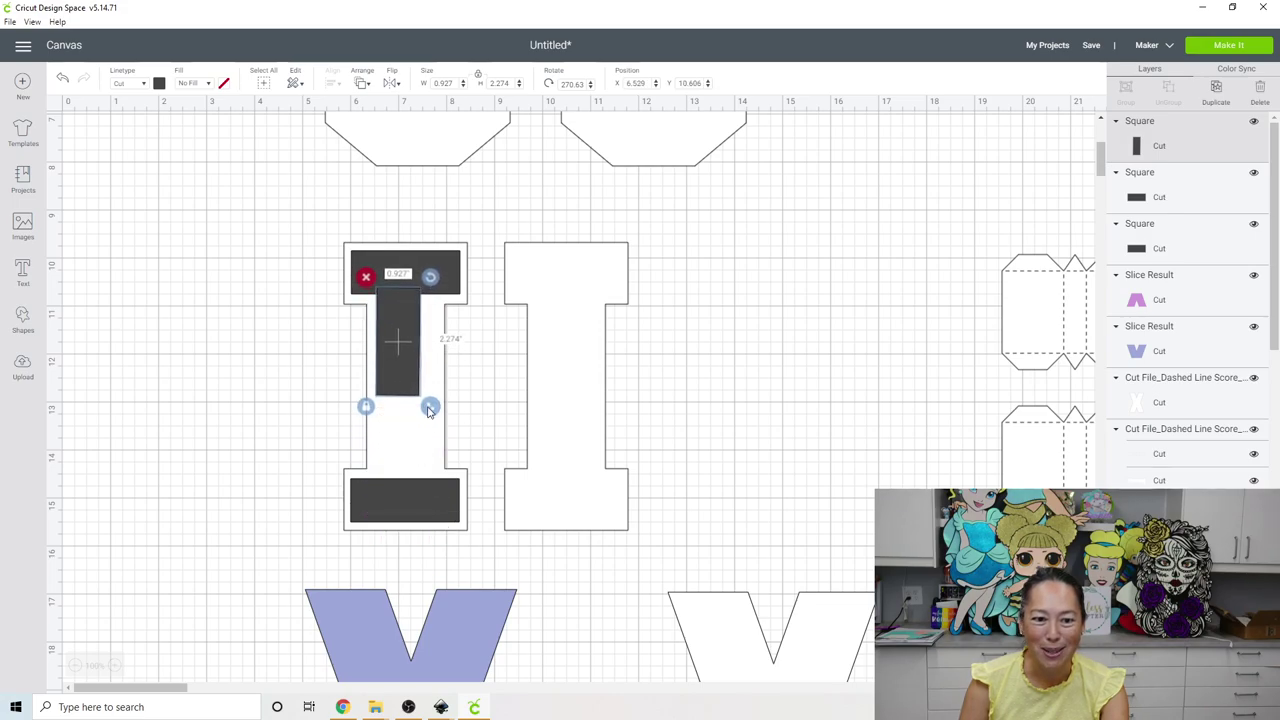
pyautogui.click(366, 407)
pyautogui.moveTo(430, 407); pyautogui.dragTo(447, 508)
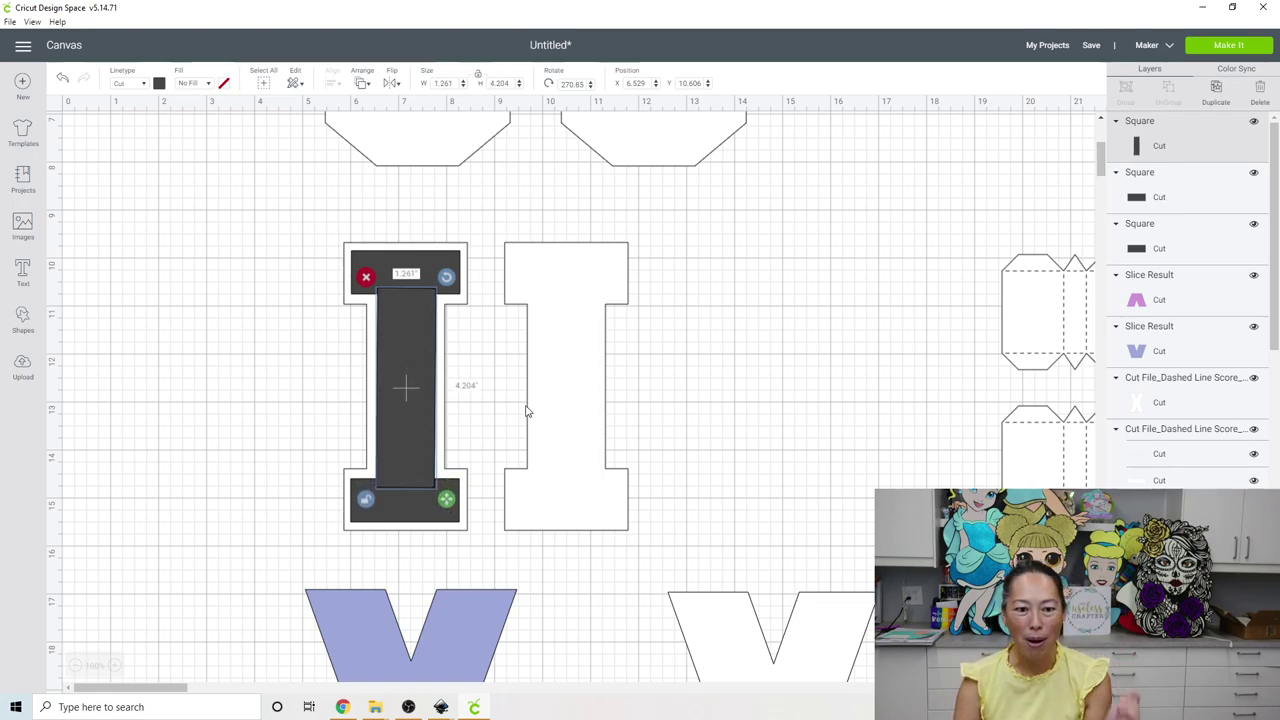
# - Select all three rectangles and weld them into one I shape
pyautogui.keyDown('shift'); pyautogui.click(409, 266); pyautogui.keyUp('shift')
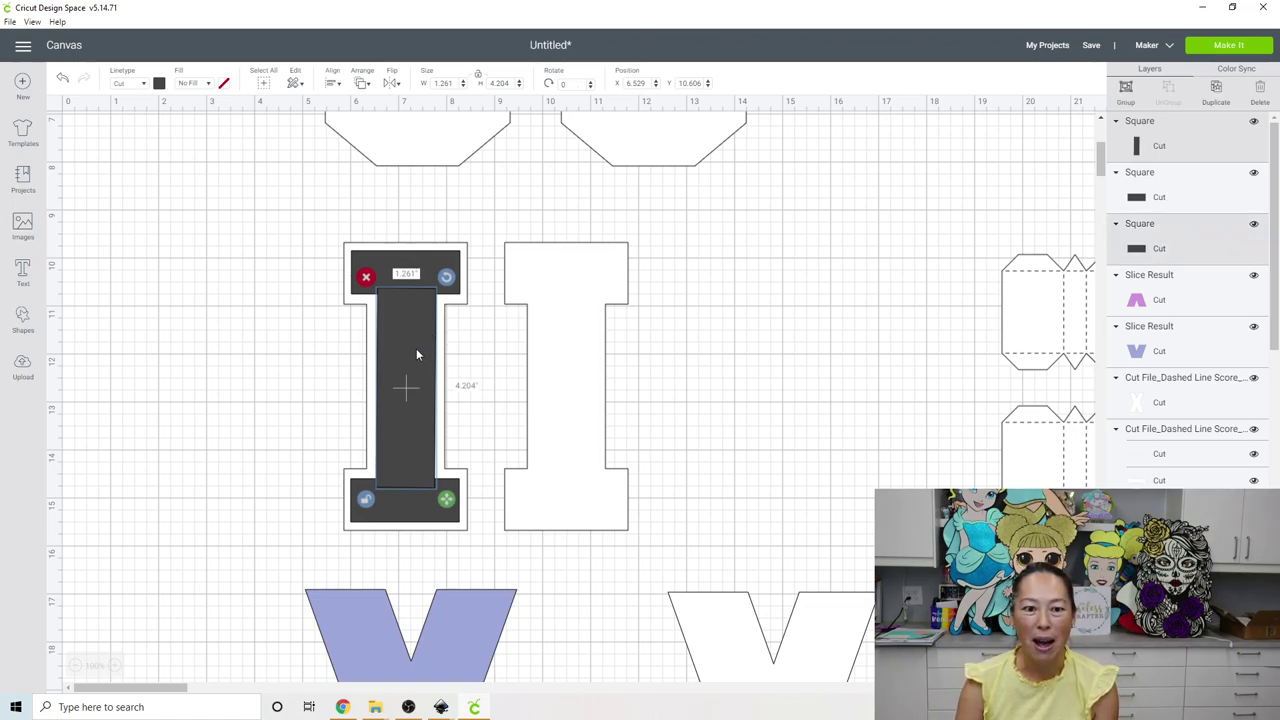
pyautogui.keyDown('shift'); pyautogui.click(419, 504); pyautogui.keyUp('shift')
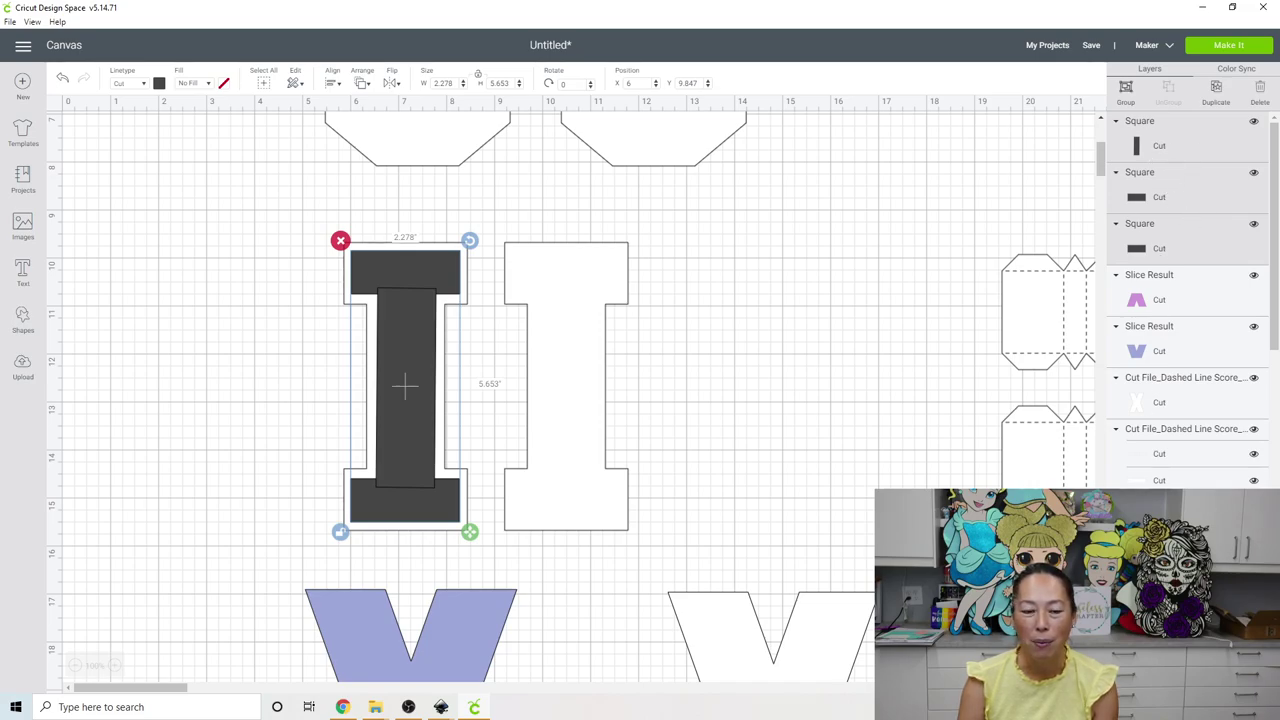
pyautogui.click(1150, 700)
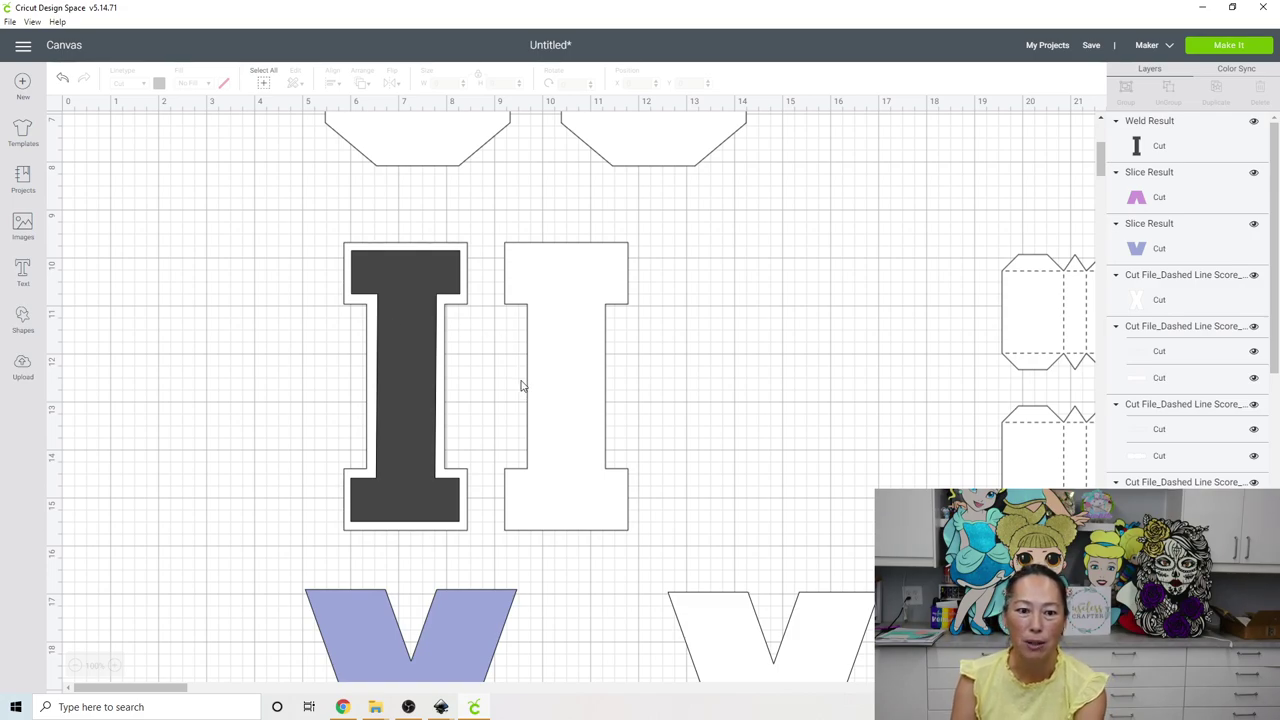
# - Search the image library for 'cupcake' and add the pink smiling cupcake
pyautogui.scroll(-4, 514, 449)
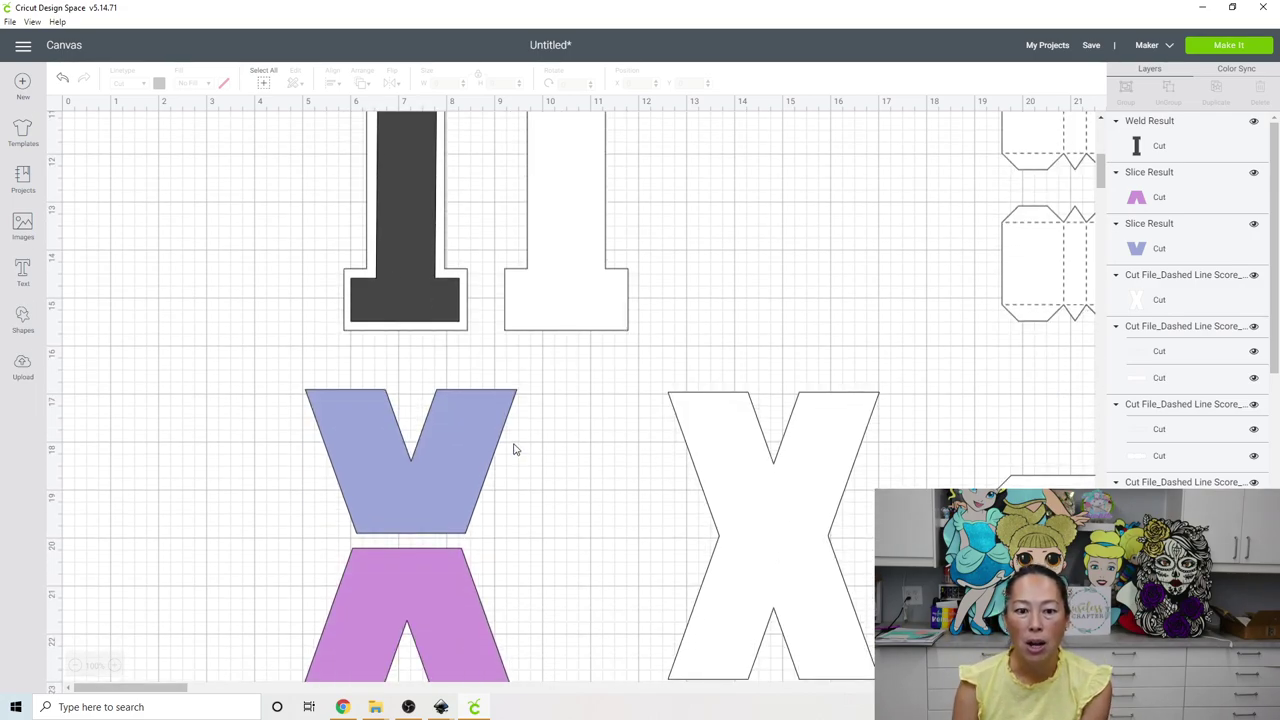
pyautogui.scroll(7, 514, 449)
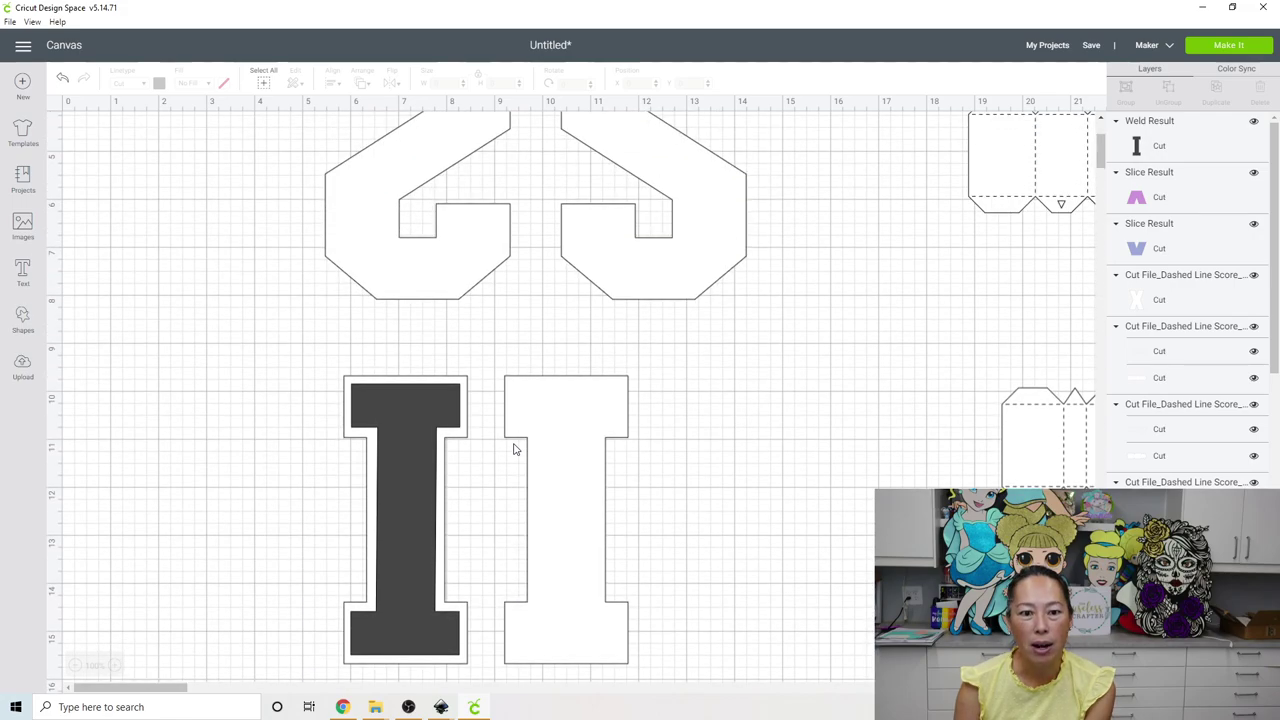
pyautogui.scroll(2, 514, 449)
pyautogui.scroll(2, 514, 449)
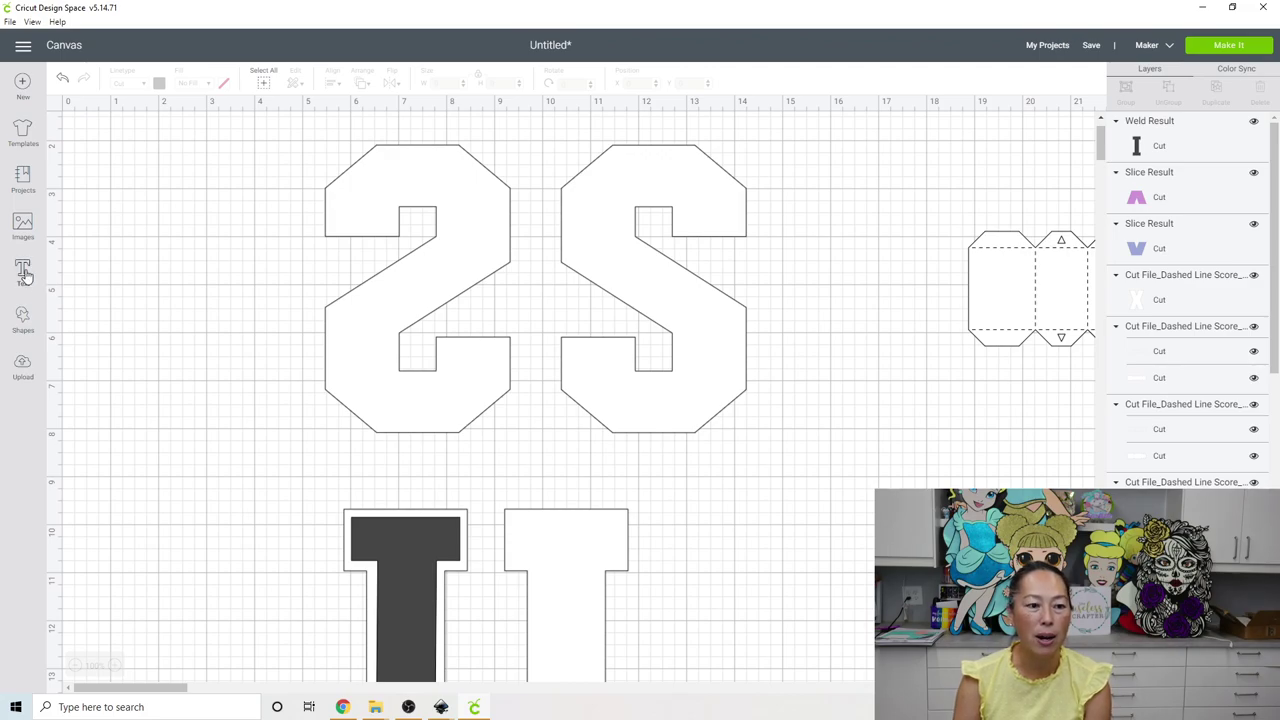
pyautogui.click(22, 222)
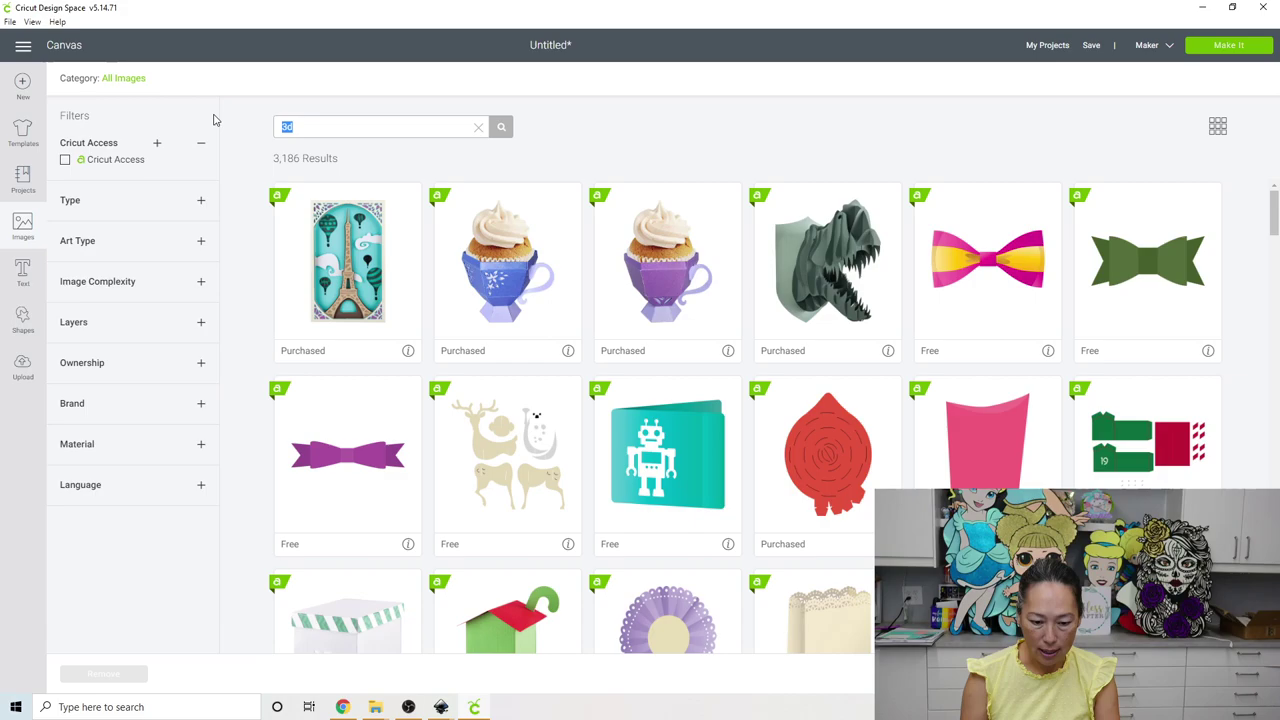
pyautogui.press('Return')
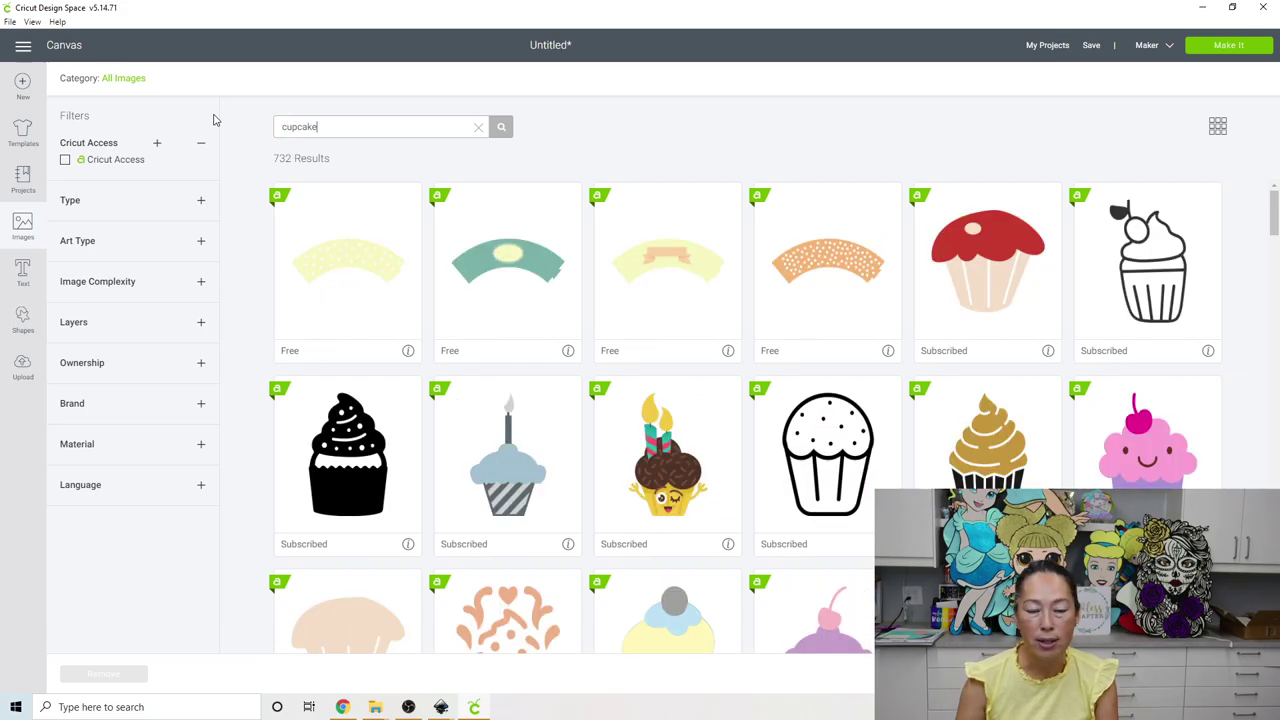
pyautogui.click(1155, 460)
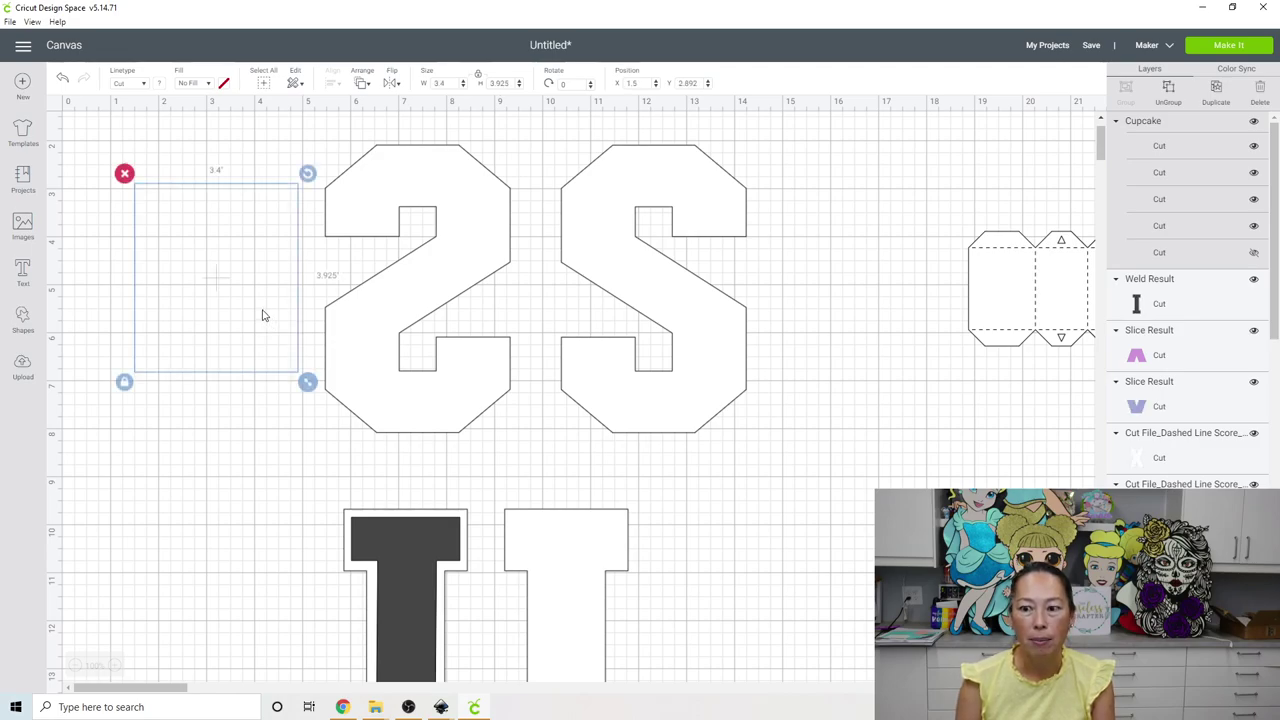
# - Scale the cupcake to 1.487" x 1.716" and set it on the S's lower-right curve
pyautogui.moveTo(242, 305); pyautogui.dragTo(716, 253)
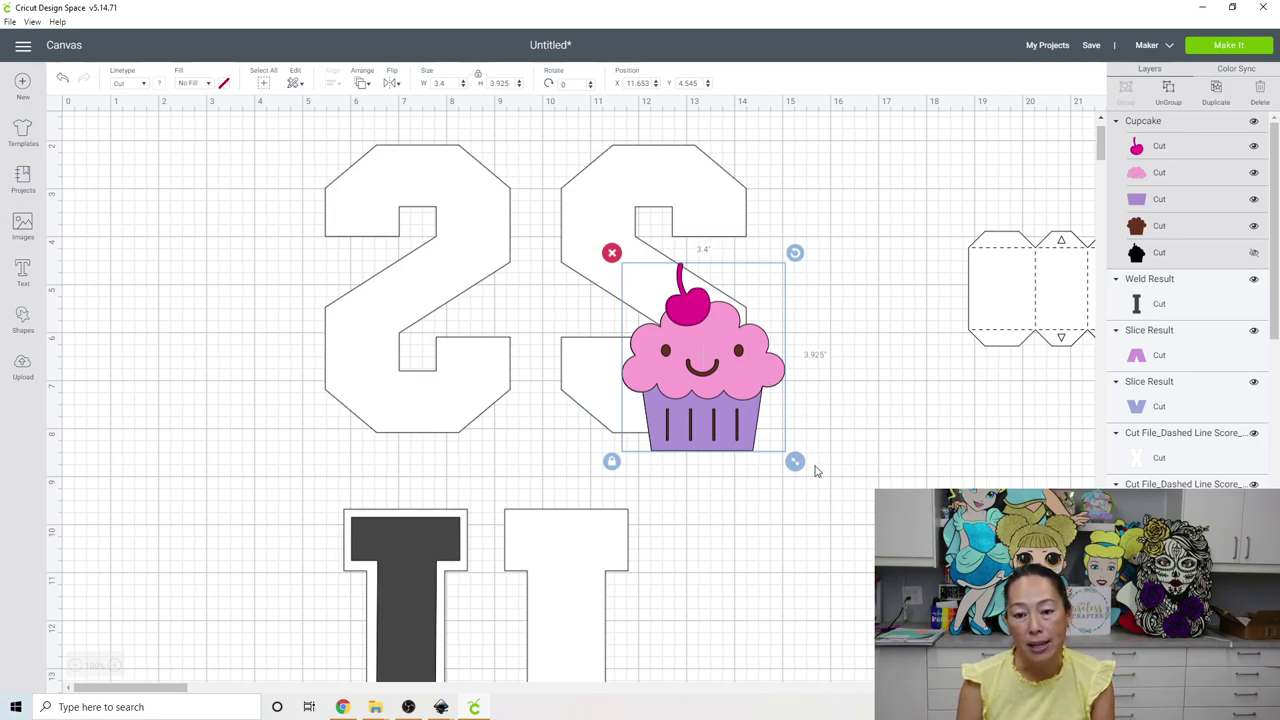
pyautogui.moveTo(795, 461); pyautogui.dragTo(753, 412)
pyautogui.moveTo(714, 371); pyautogui.dragTo(701, 353)
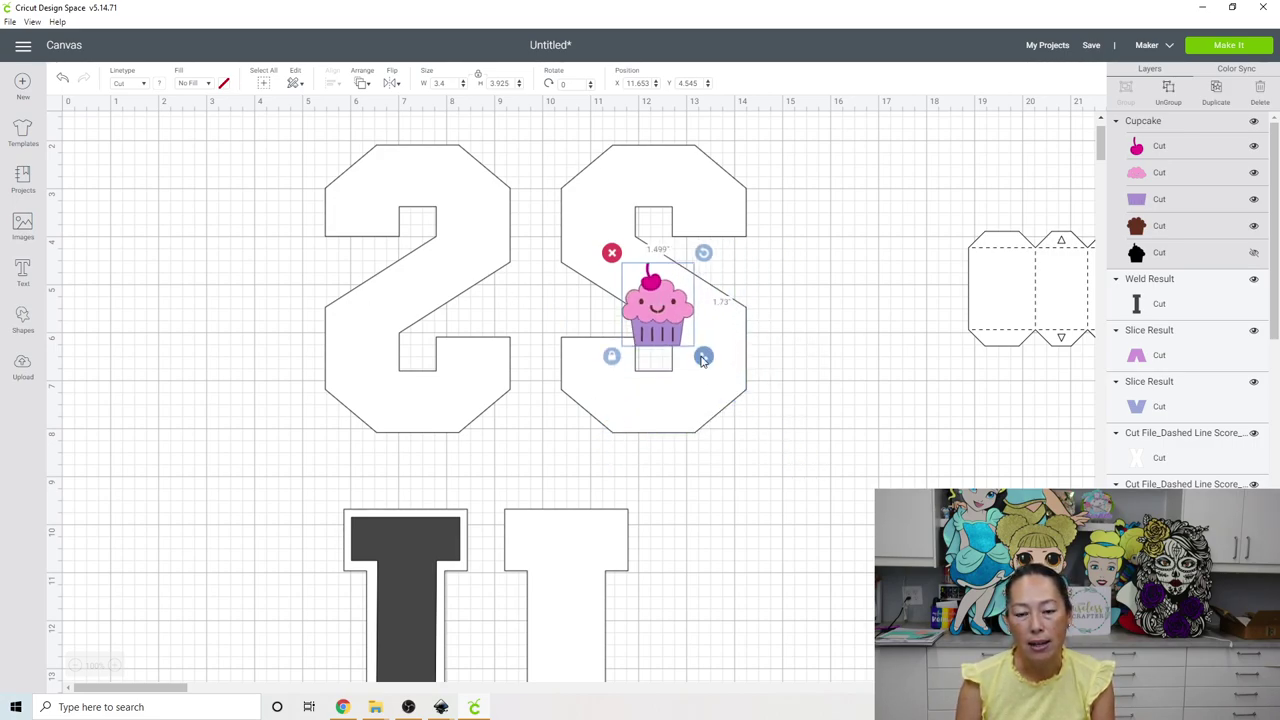
pyautogui.moveTo(679, 311); pyautogui.dragTo(726, 352)
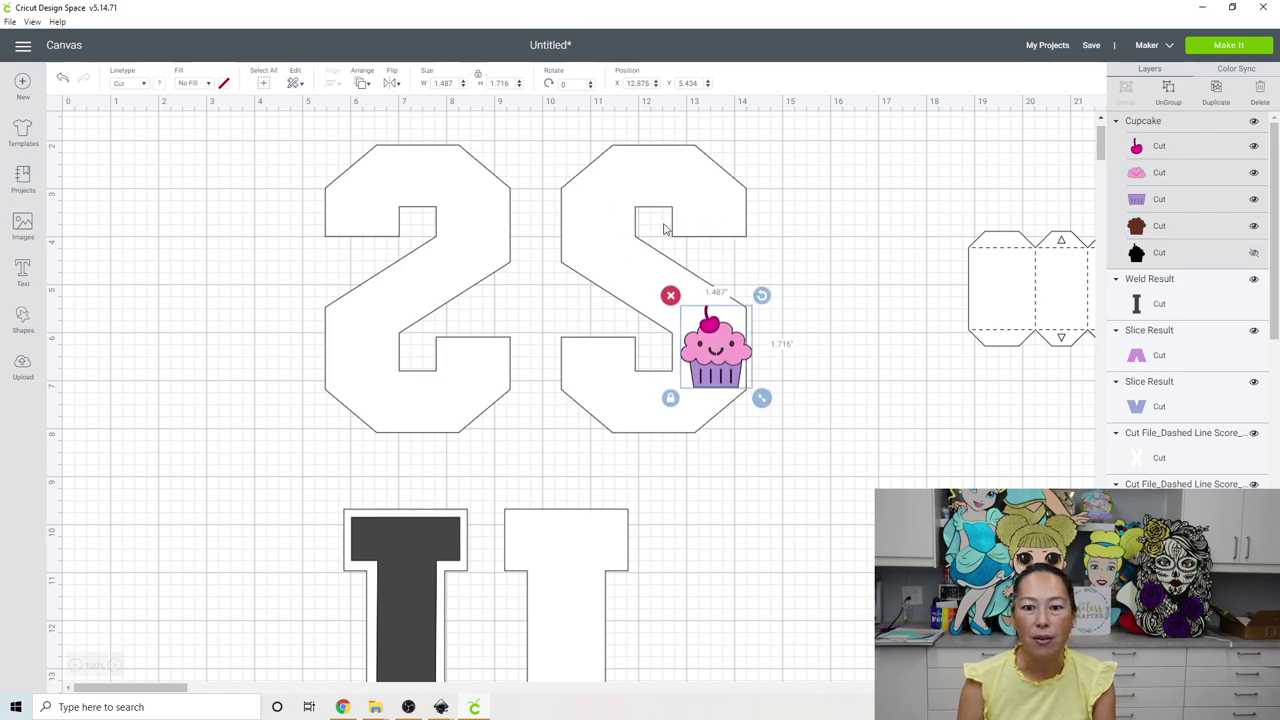
pyautogui.click(818, 396)
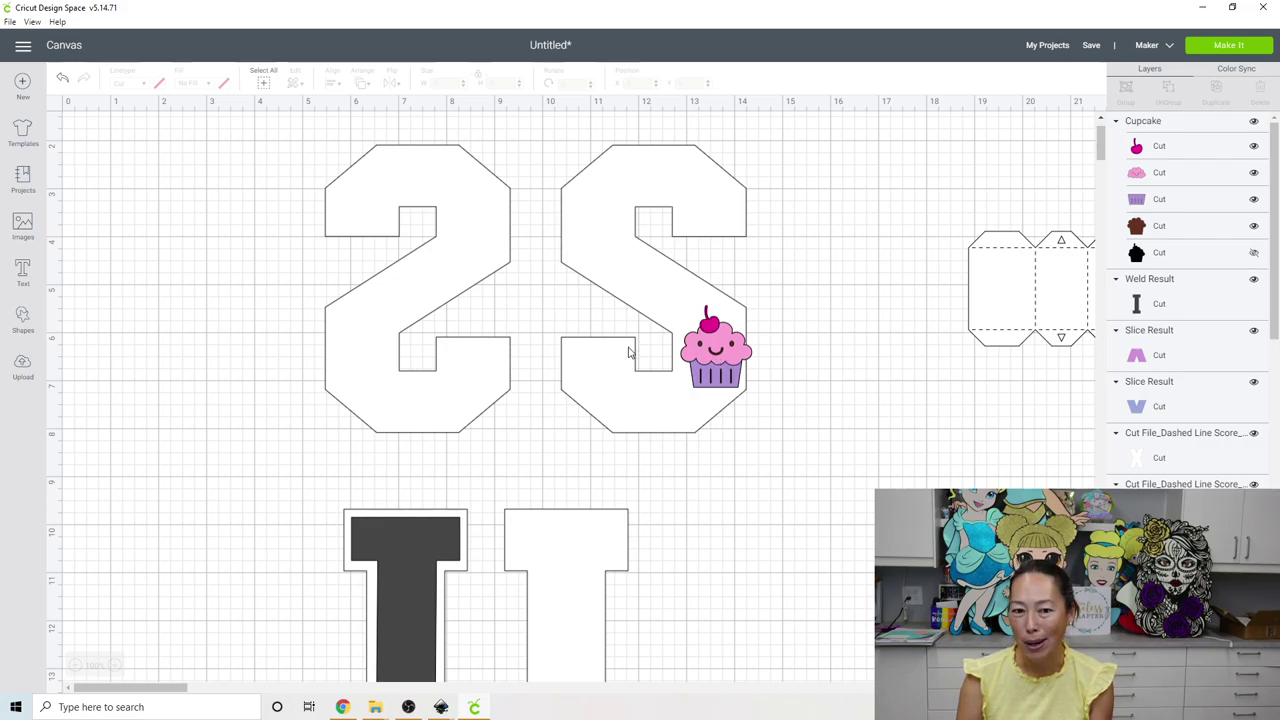
pyautogui.click(724, 366)
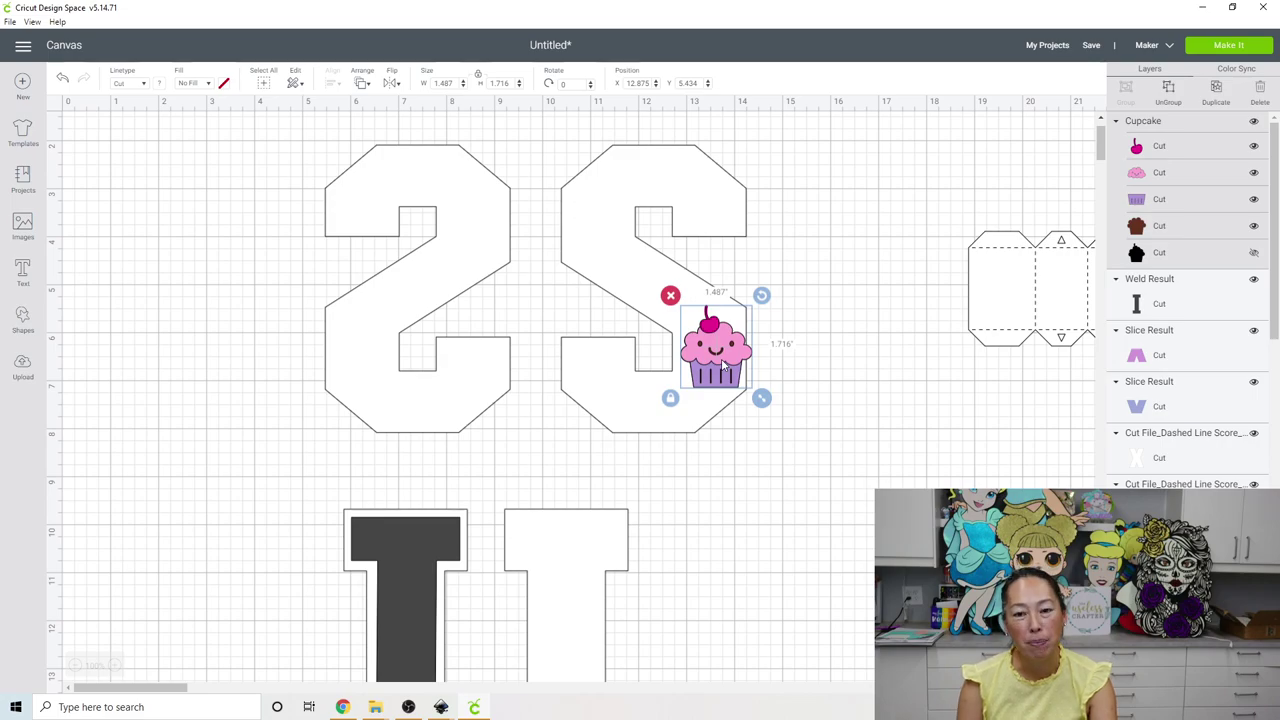
pyautogui.moveTo(724, 380); pyautogui.dragTo(729, 353)
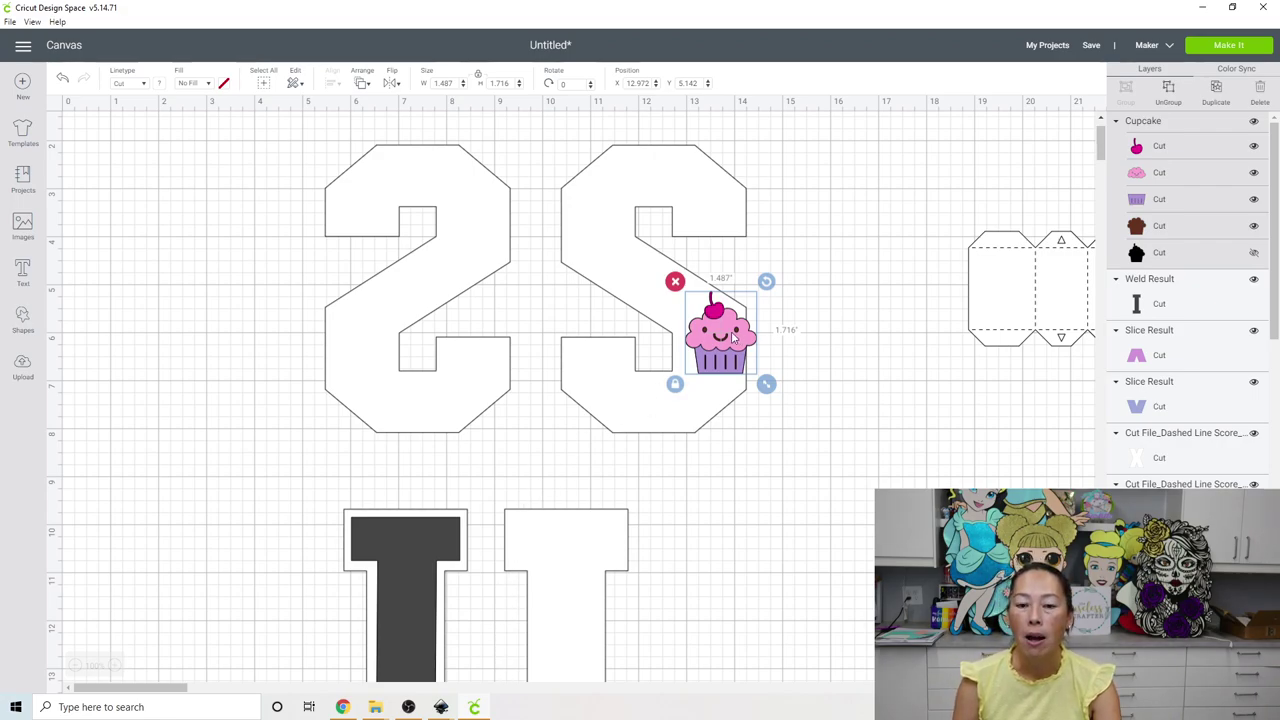
pyautogui.moveTo(733, 338); pyautogui.dragTo(722, 370)
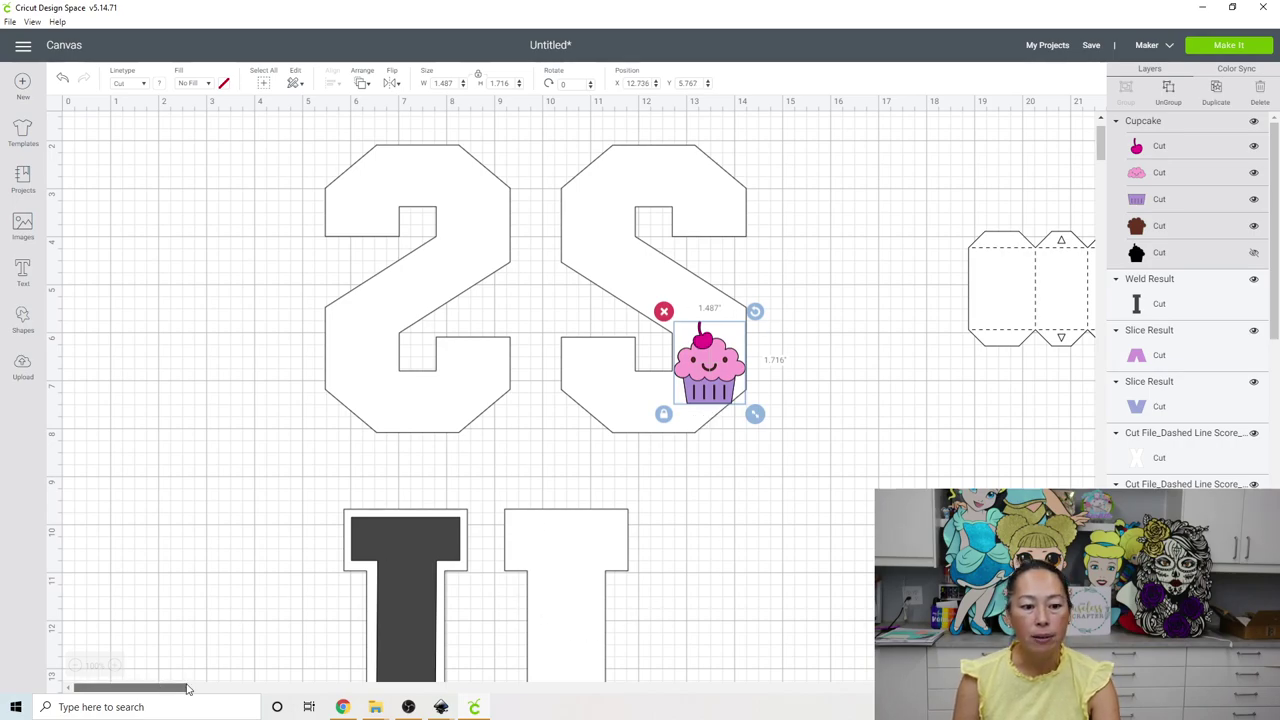
pyautogui.moveTo(160, 688); pyautogui.dragTo(194, 688)
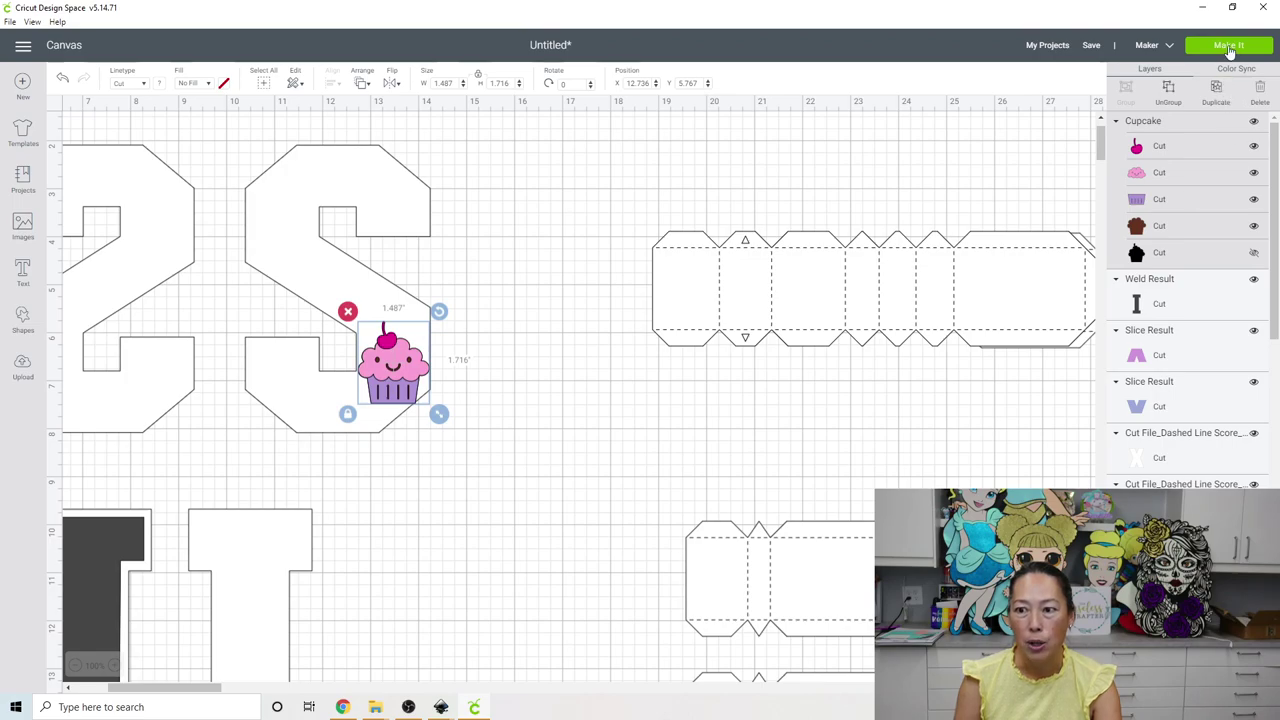
# - Send the project to mat preparation and preview the score pieces on mat 4
pyautogui.click(1229, 45)
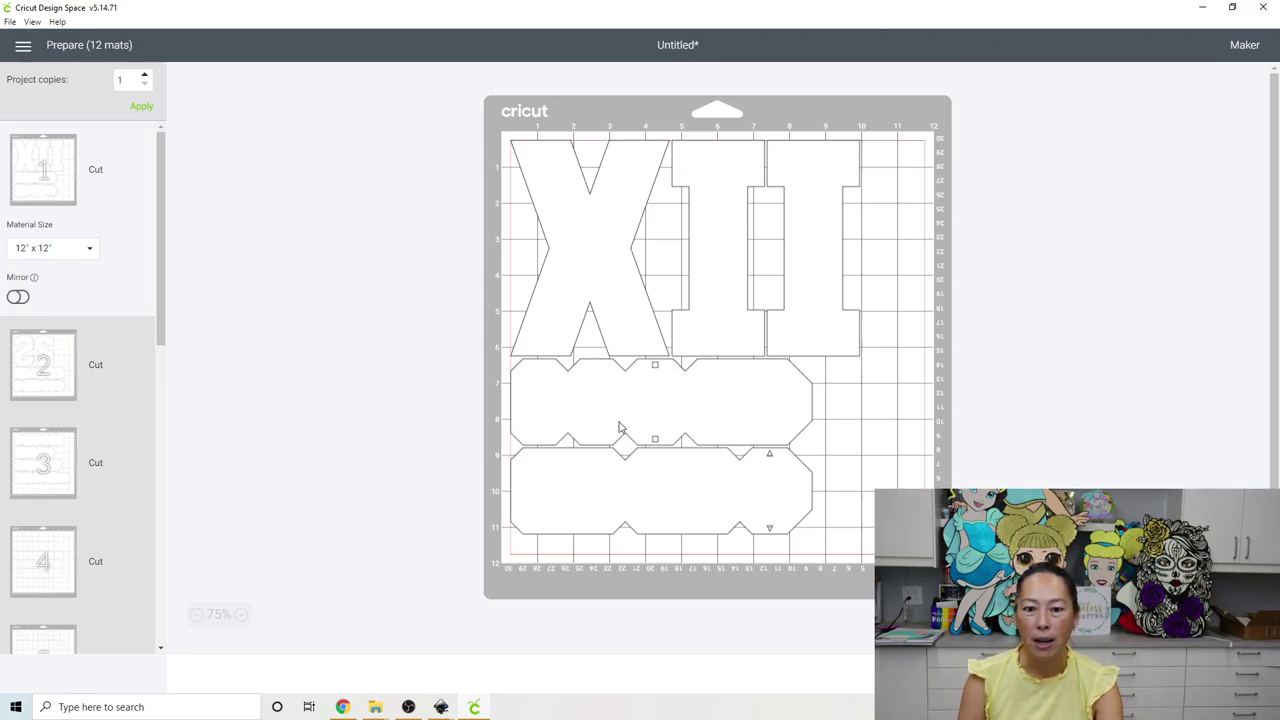
pyautogui.scroll(-2, 51, 460)
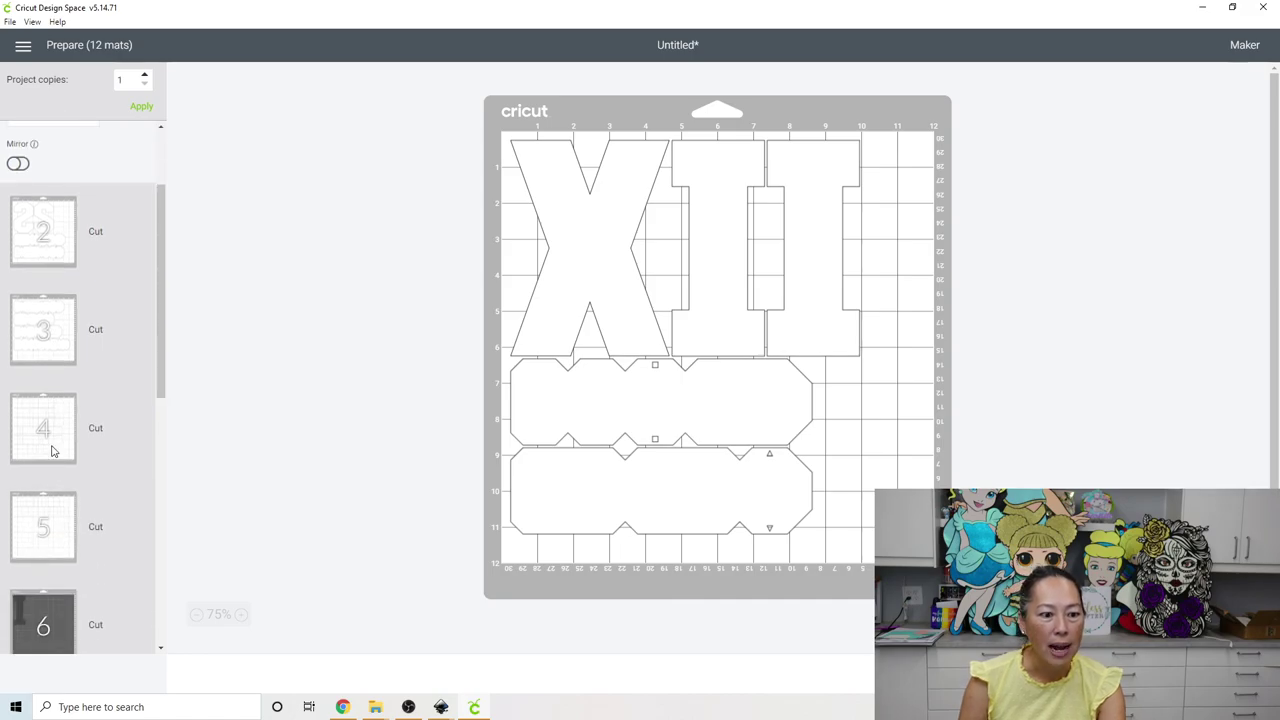
pyautogui.click(52, 451)
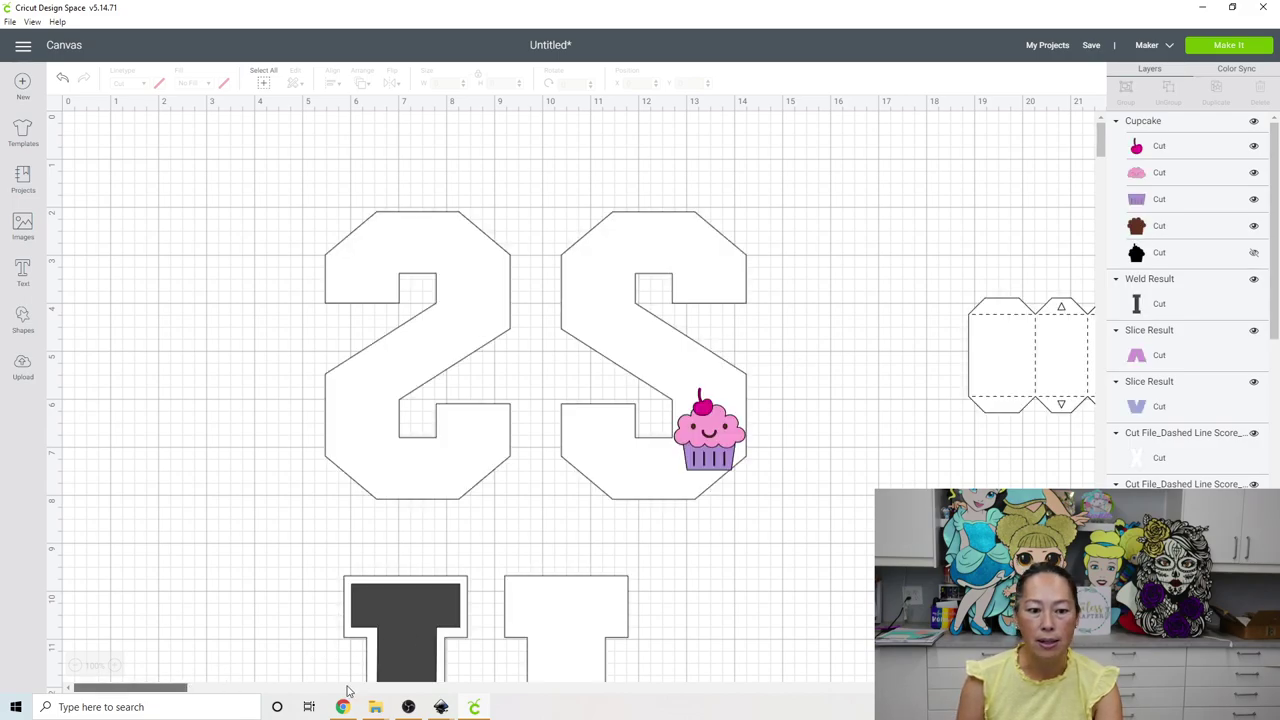
# - Tidy the box templates into rows, moving one above the row and another left beneath it
pyautogui.click(348, 688)
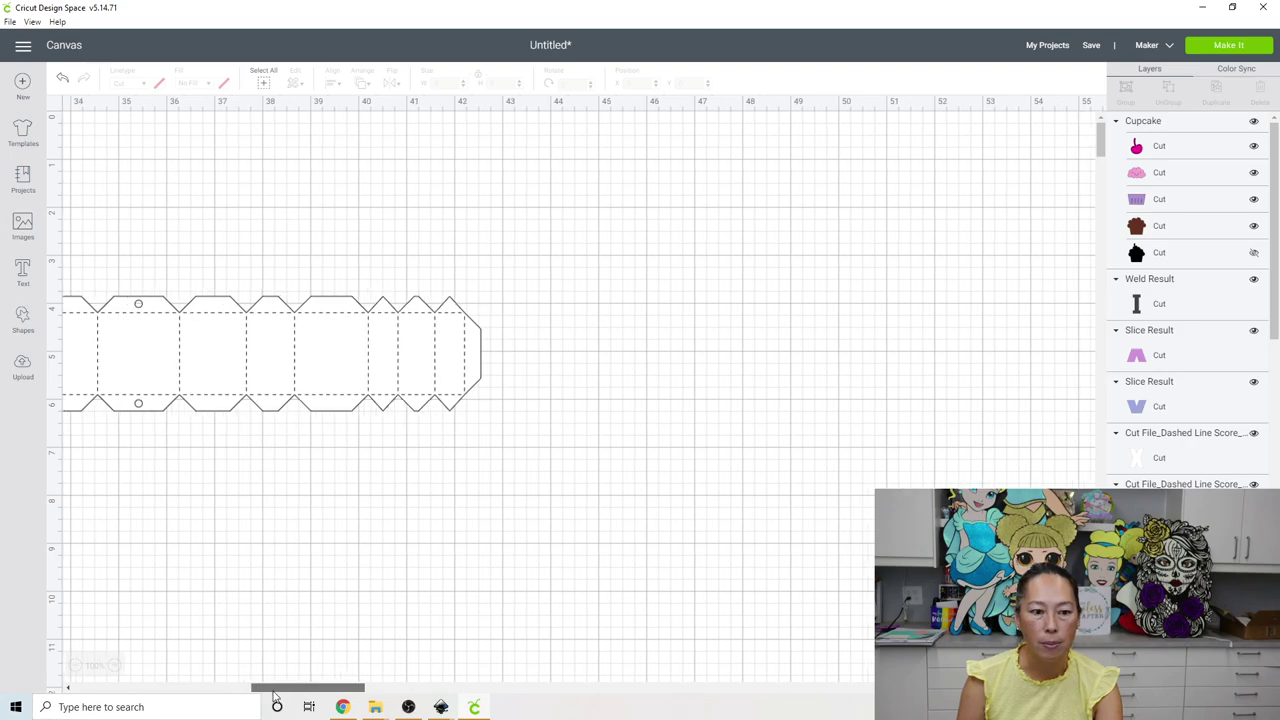
pyautogui.moveTo(275, 690); pyautogui.dragTo(161, 690)
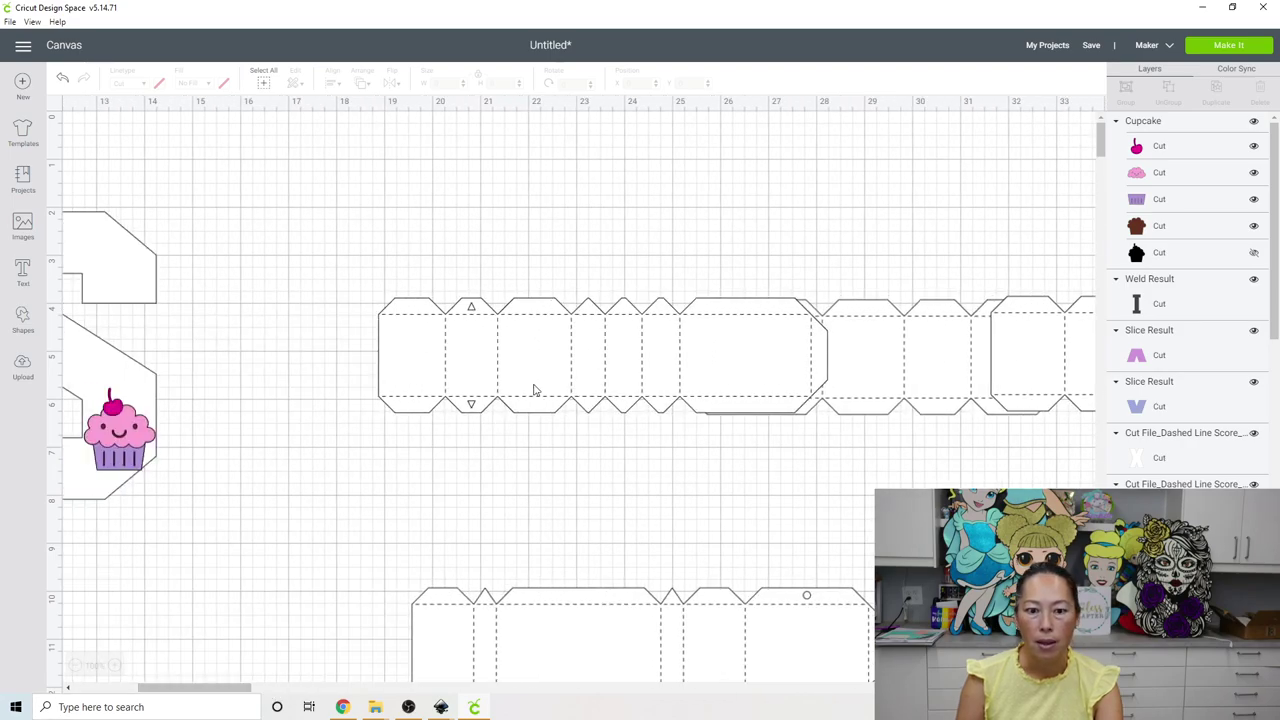
pyautogui.click(543, 368)
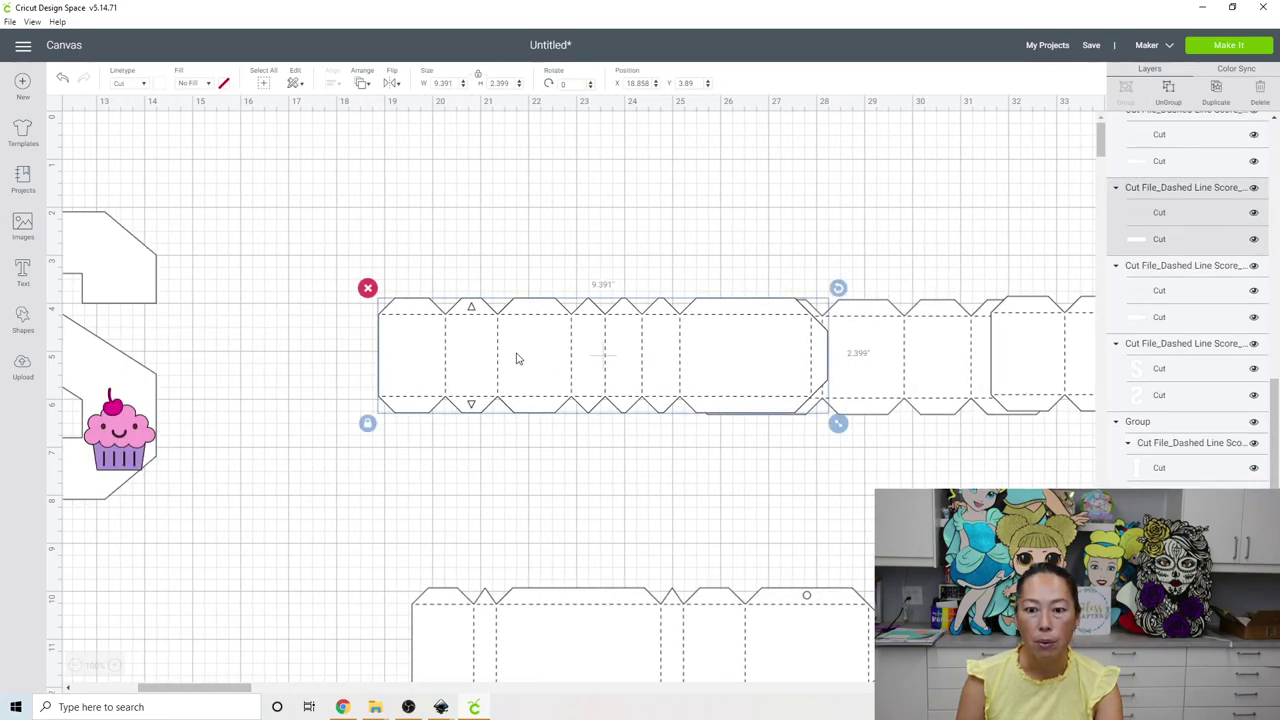
pyautogui.moveTo(517, 358); pyautogui.dragTo(405, 230)
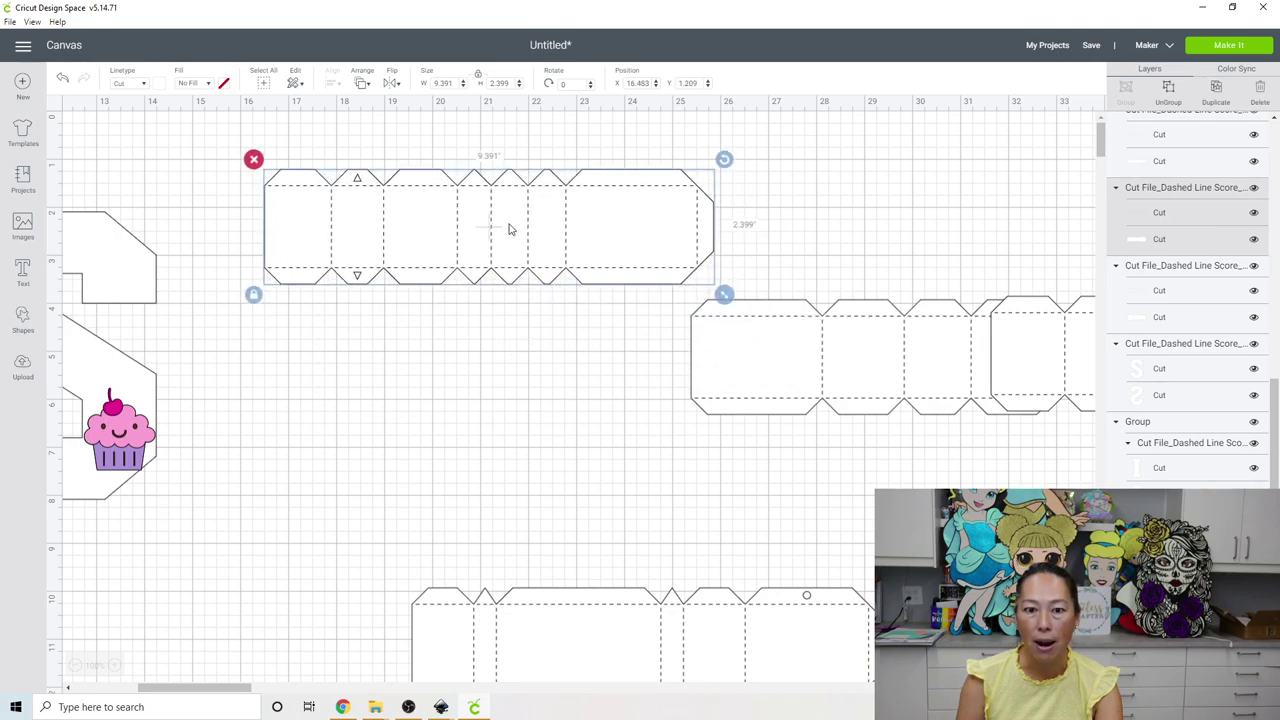
pyautogui.press('Delete')
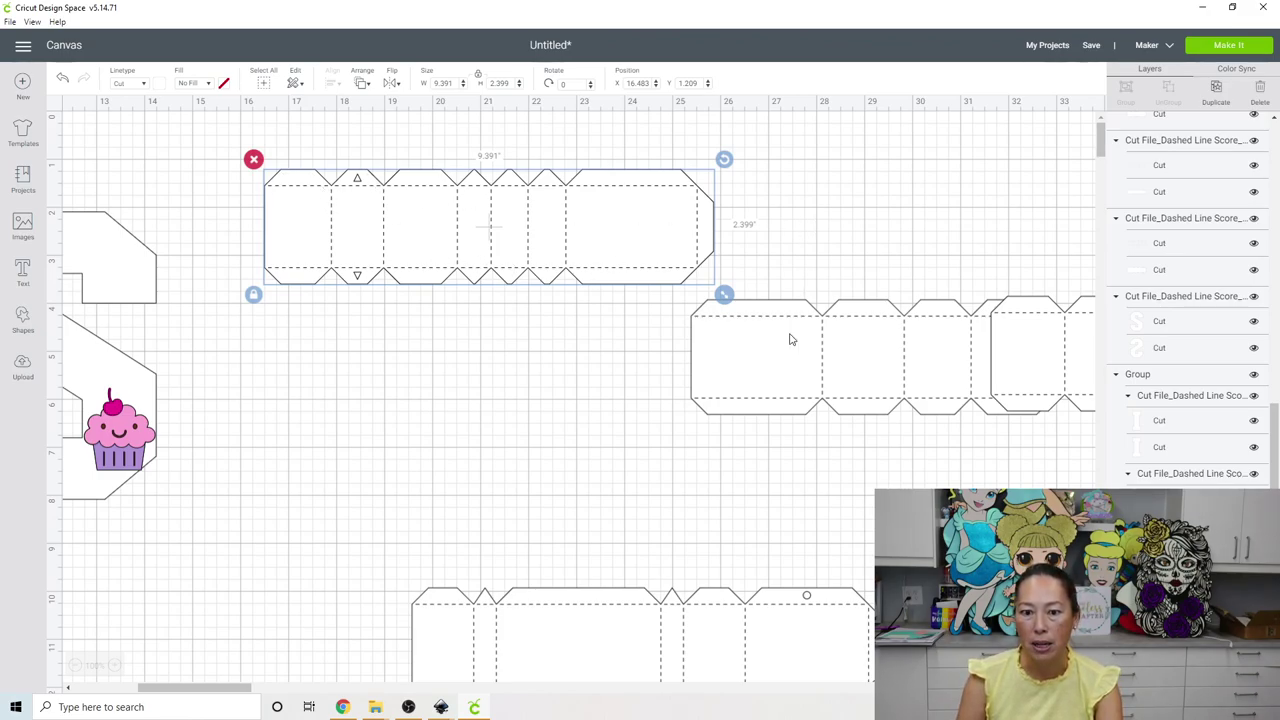
pyautogui.click(872, 336)
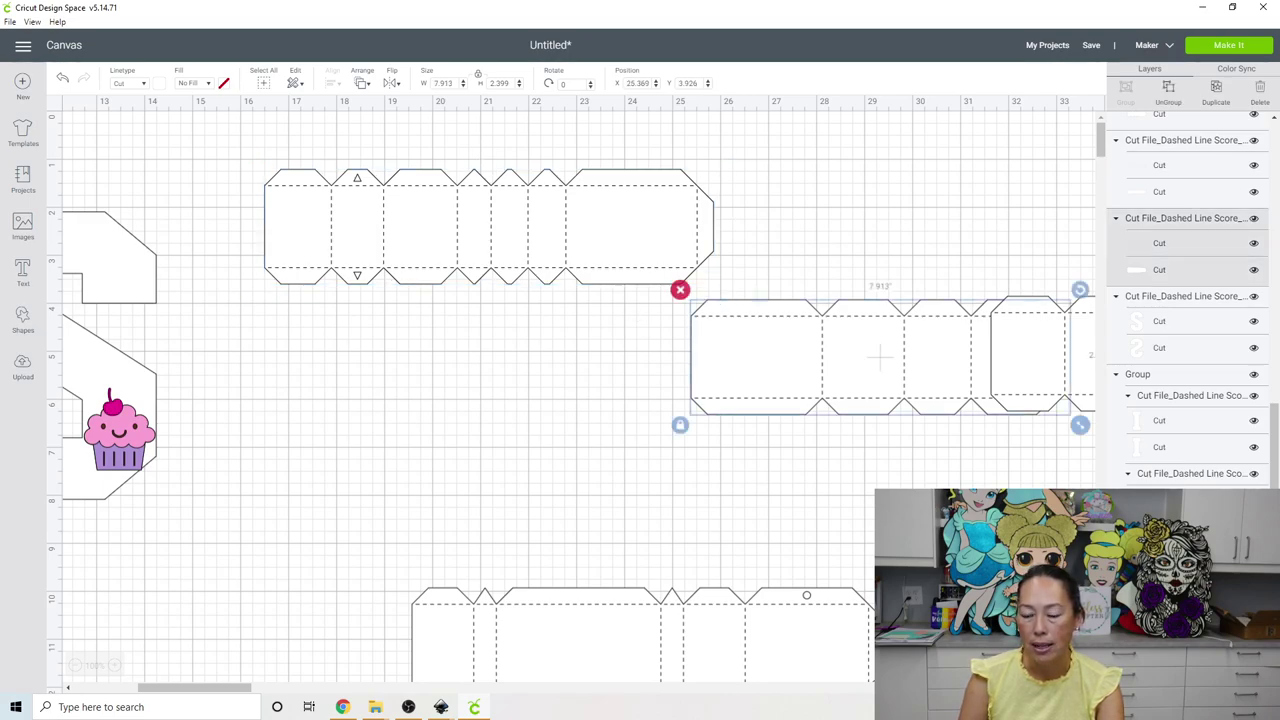
pyautogui.click(926, 370)
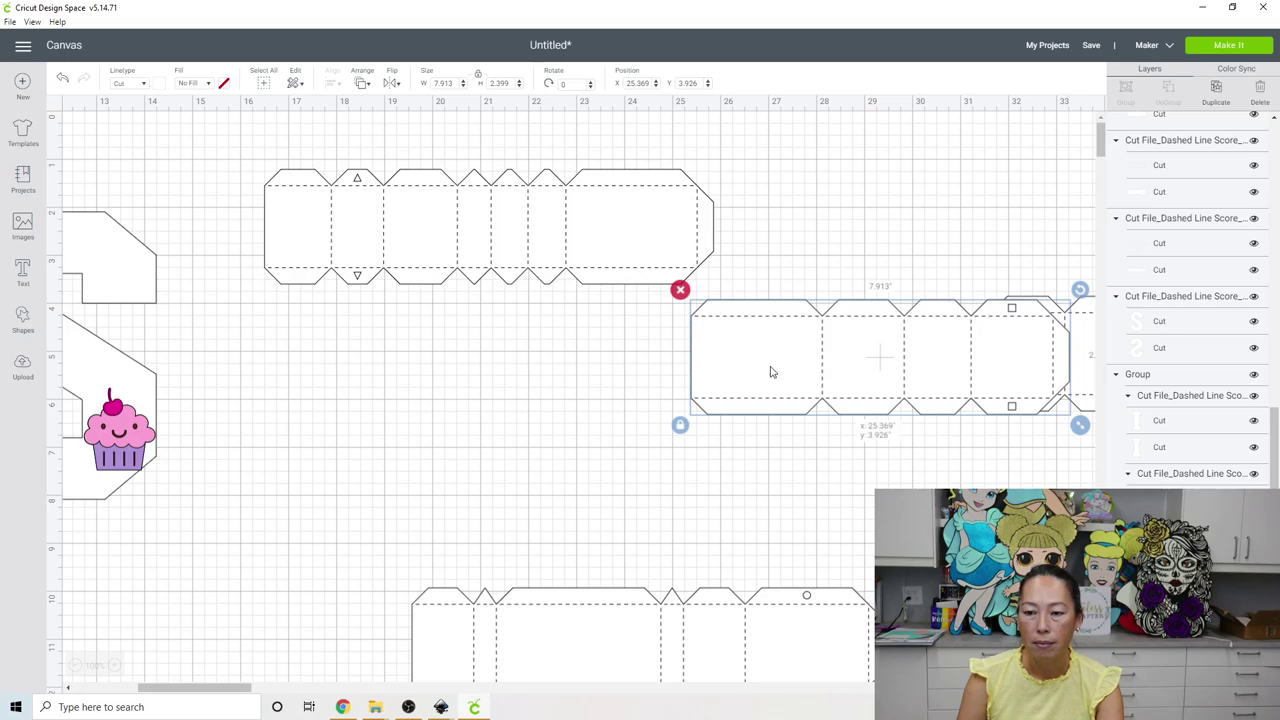
pyautogui.moveTo(770, 372); pyautogui.dragTo(400, 368)
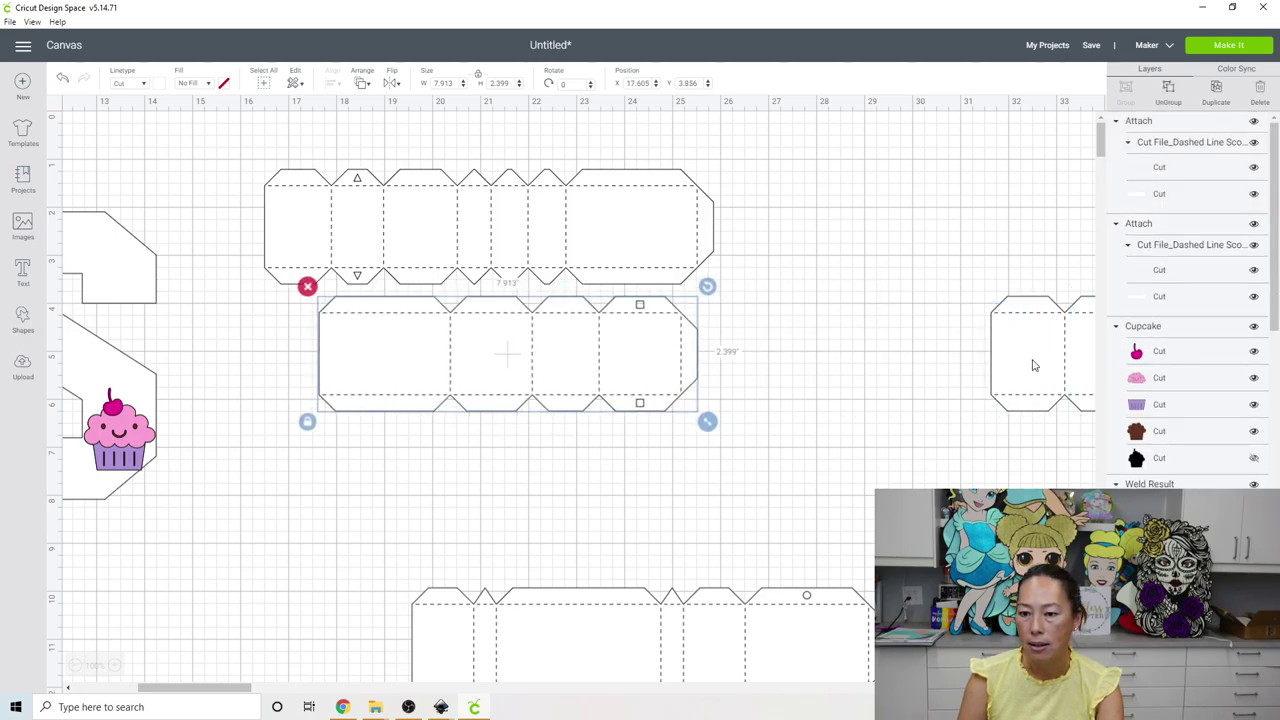
pyautogui.click(1034, 365)
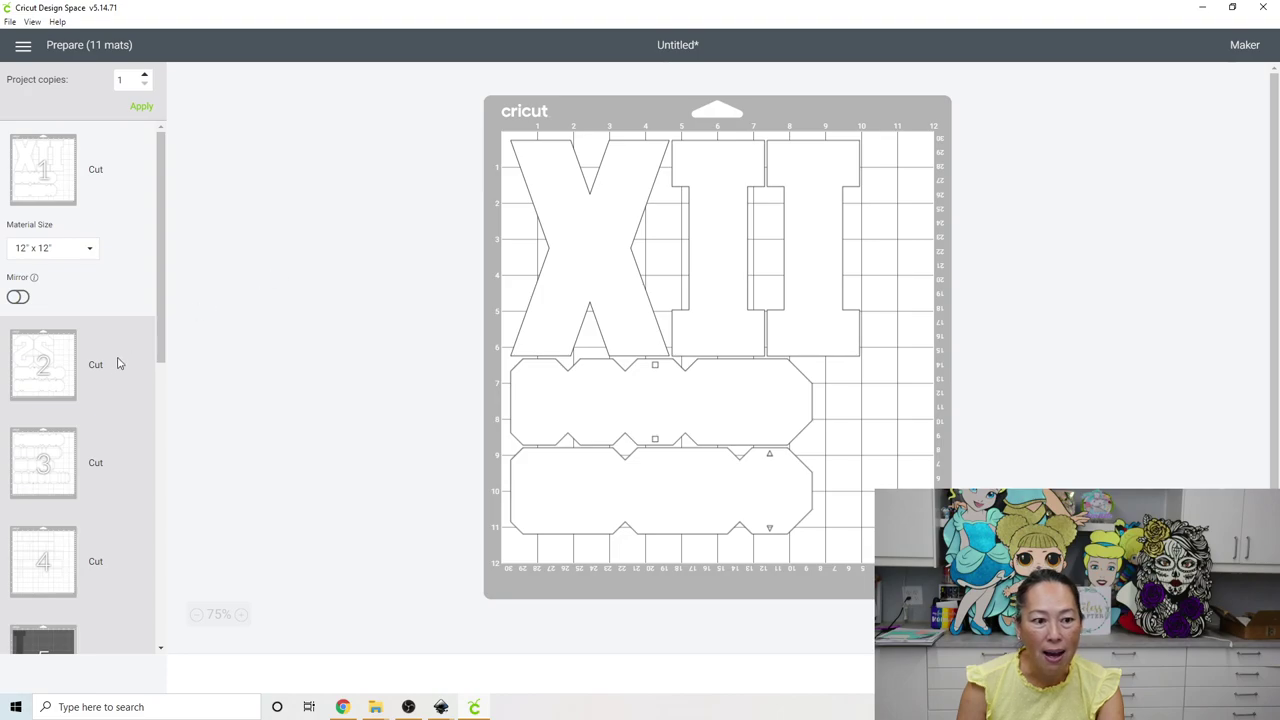
# - Preview mats 3 through 9: score lines, the I, cupcake base, V and basket shapes
pyautogui.click(43, 561)
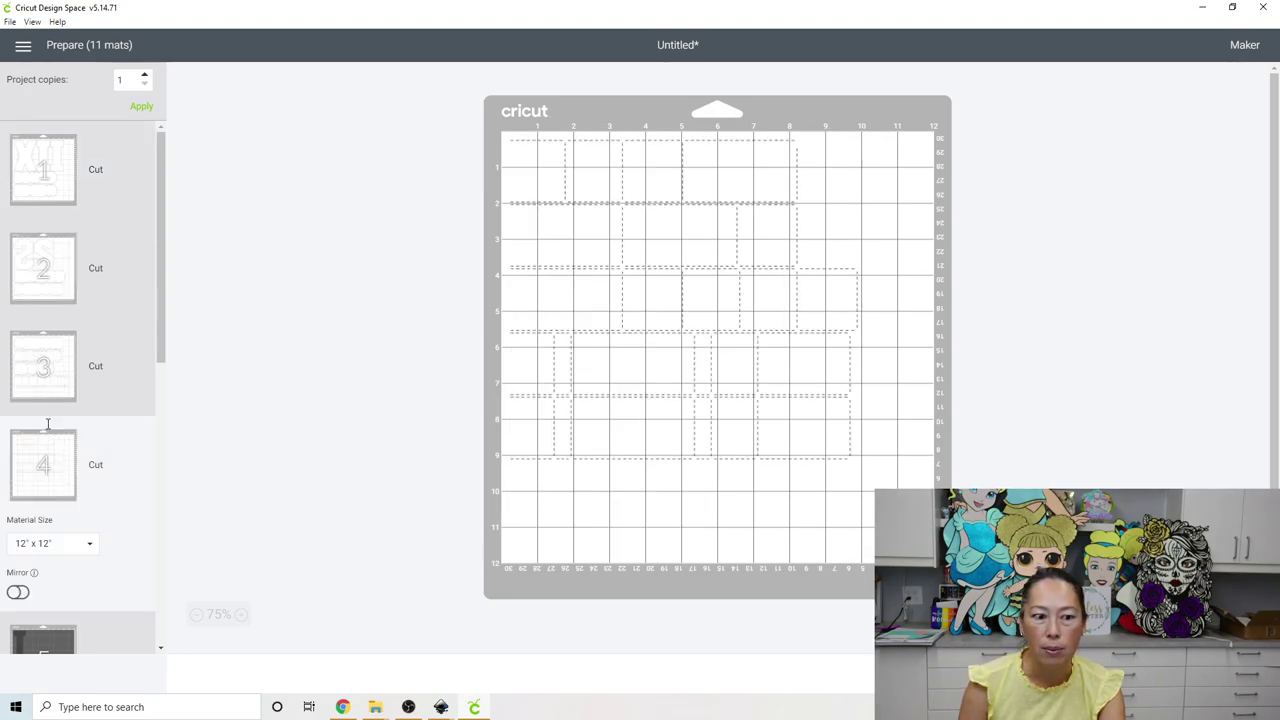
pyautogui.click(43, 363)
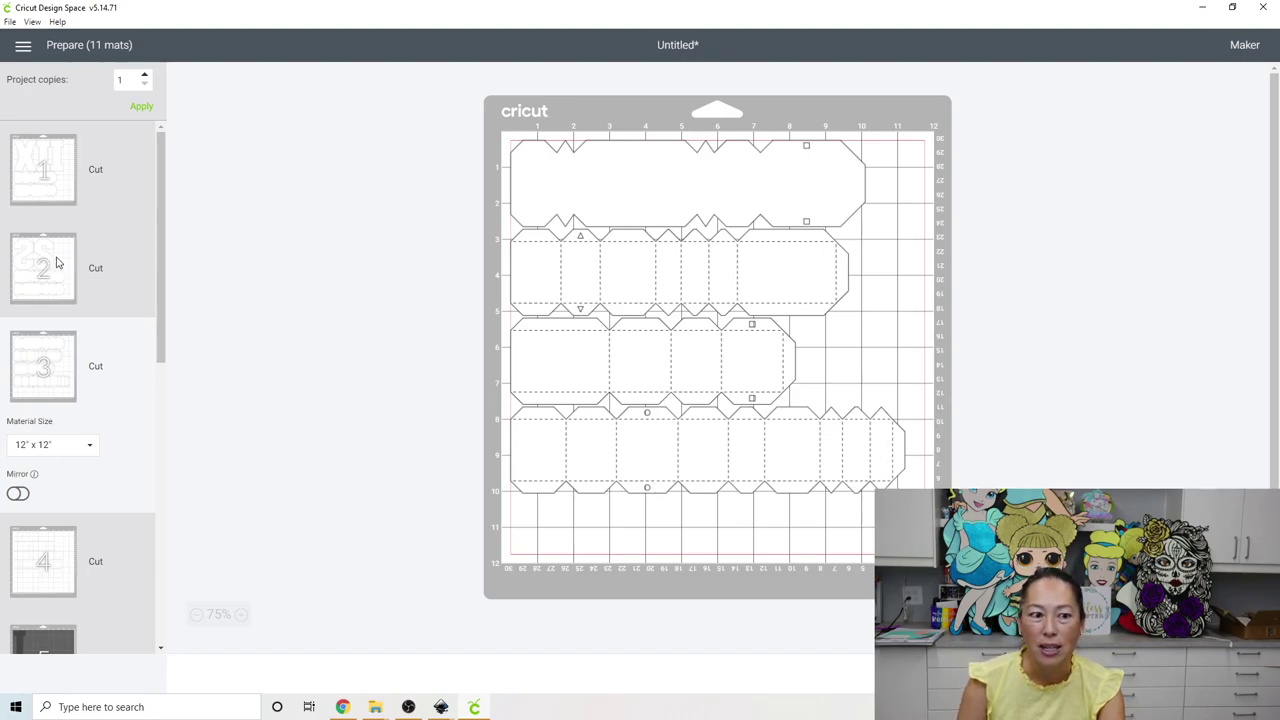
pyautogui.click(47, 559)
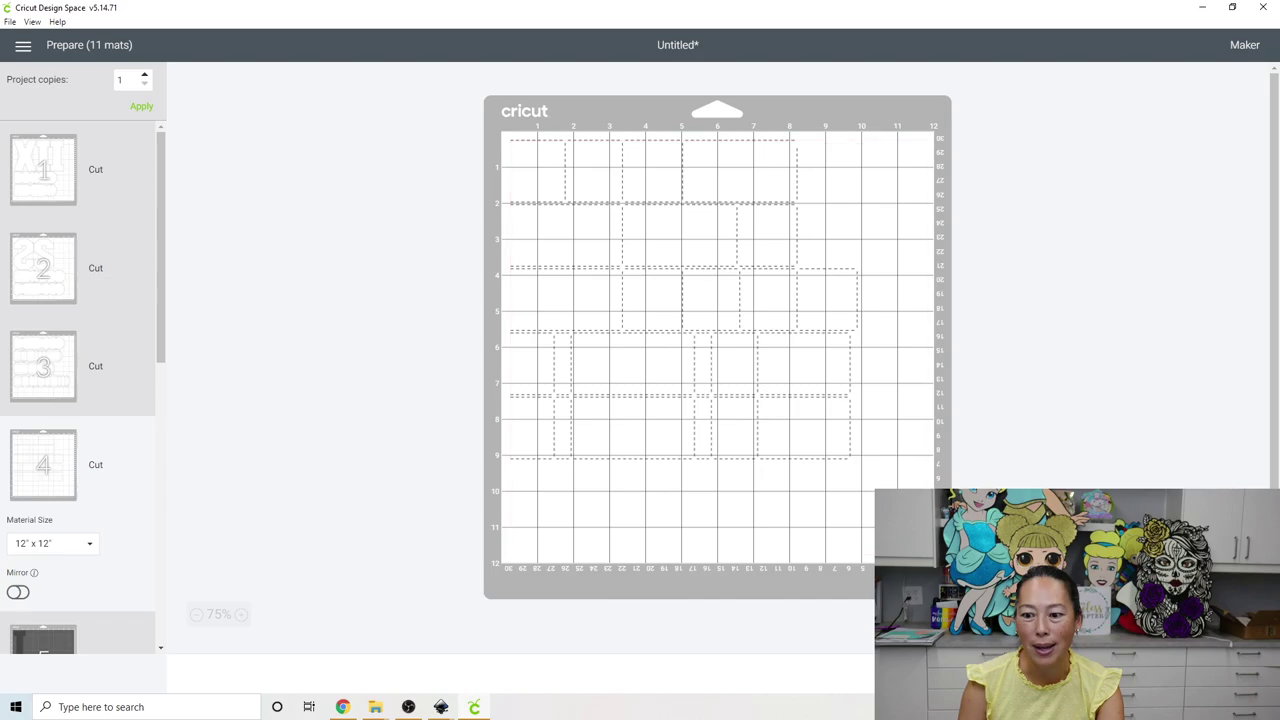
pyautogui.scroll(-3, 81, 219)
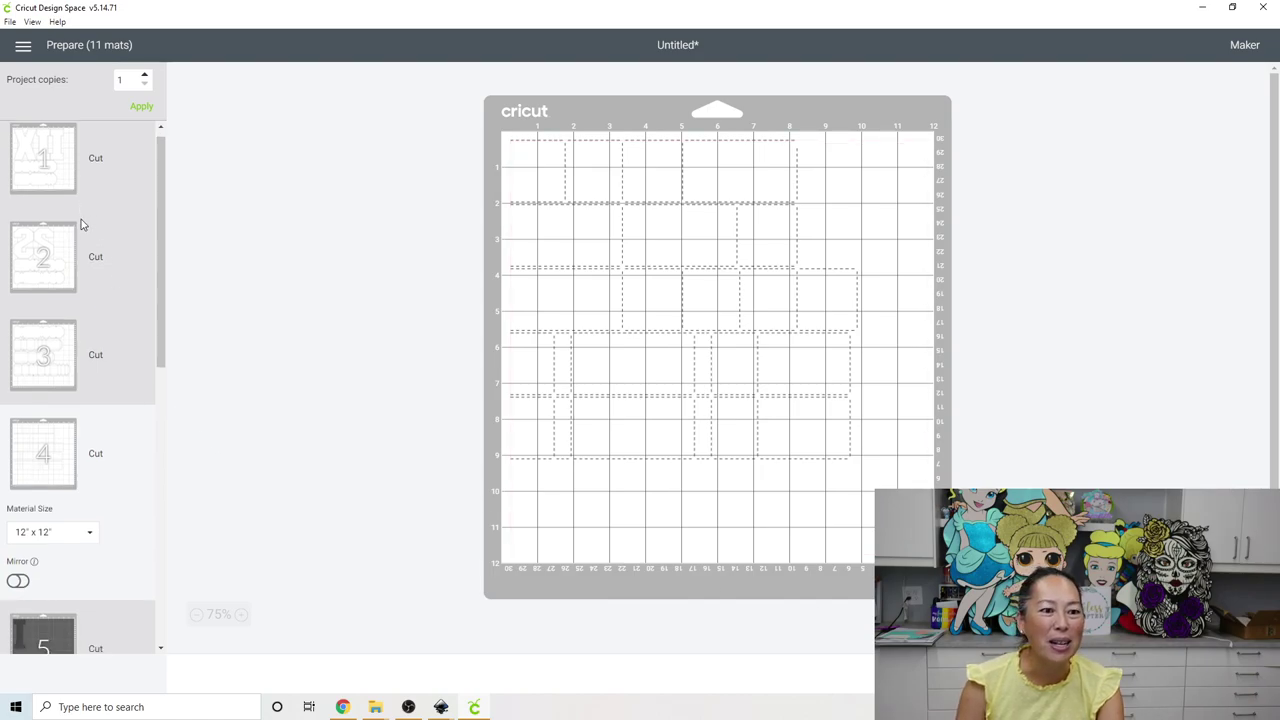
pyautogui.click(16, 393)
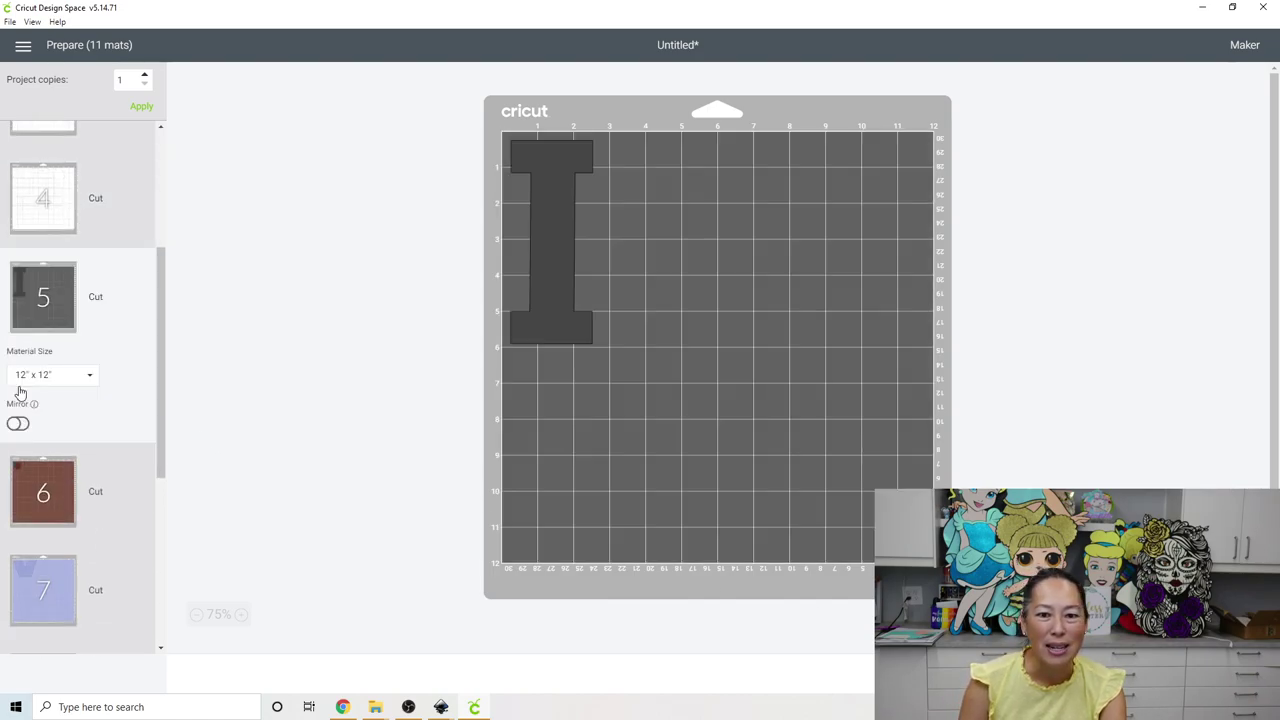
pyautogui.scroll(-2, 17, 380)
pyautogui.click(33, 371)
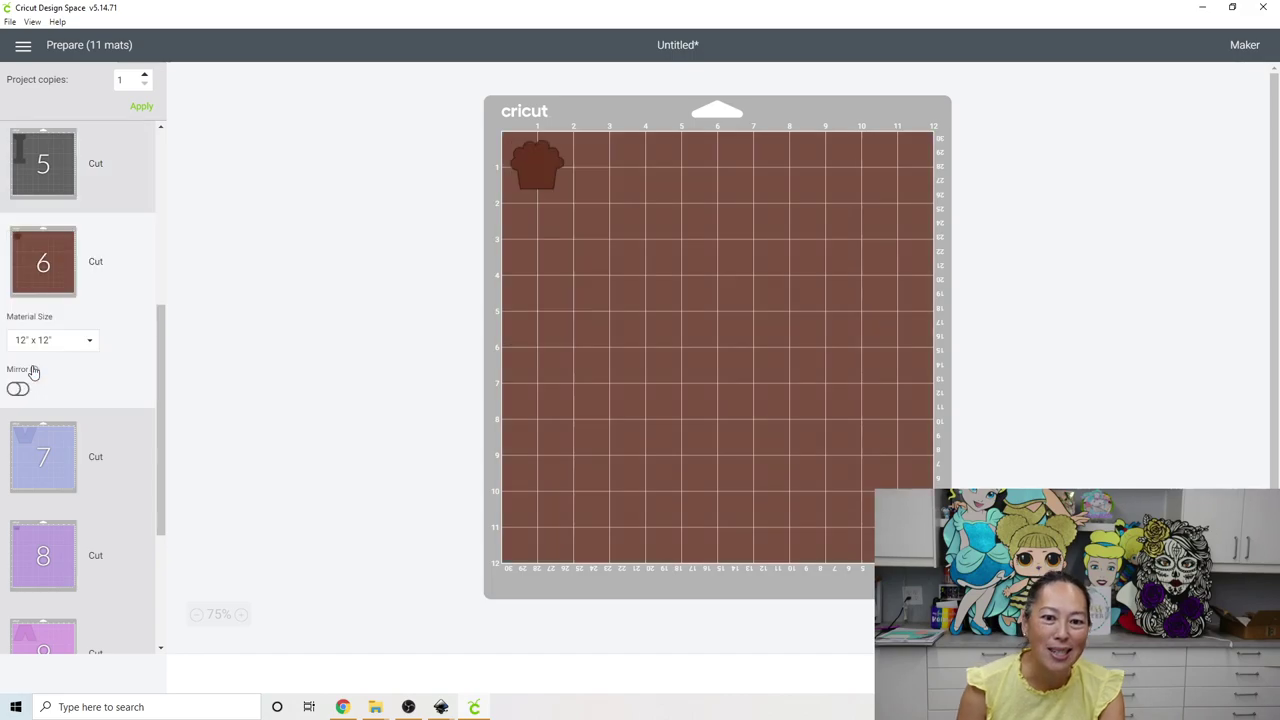
pyautogui.click(43, 448)
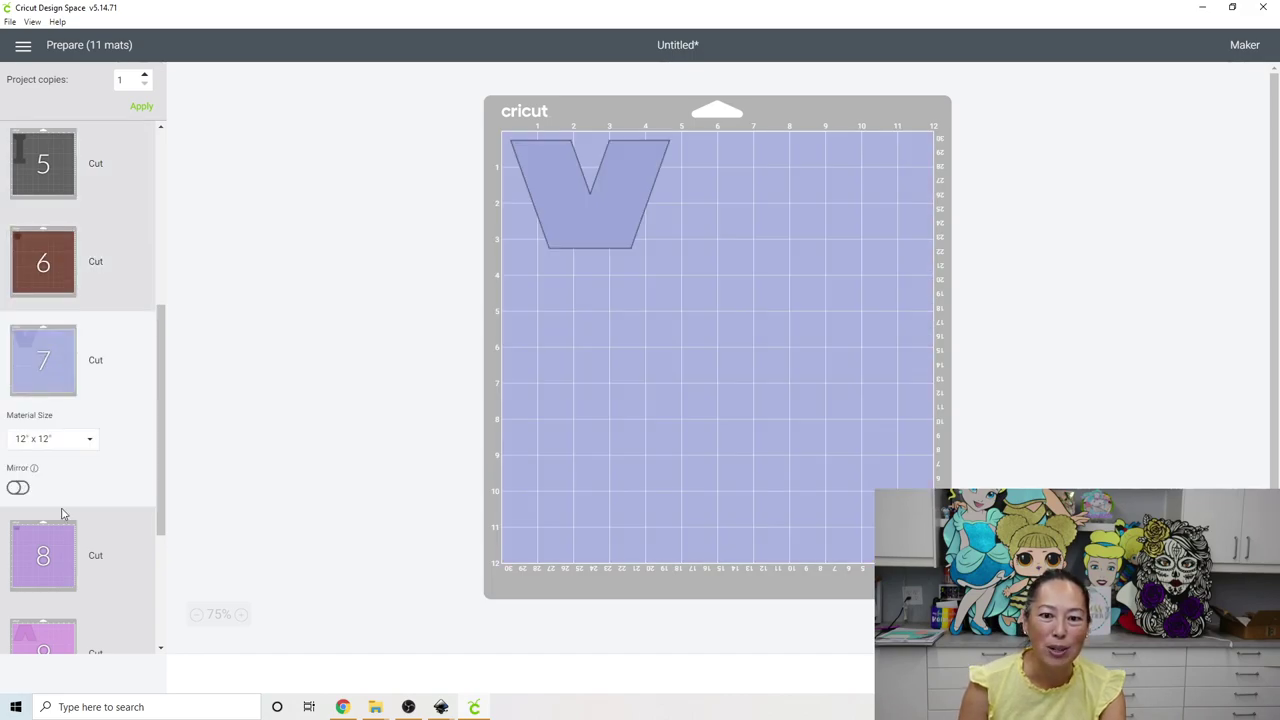
pyautogui.click(43, 556)
pyautogui.scroll(-2, 44, 521)
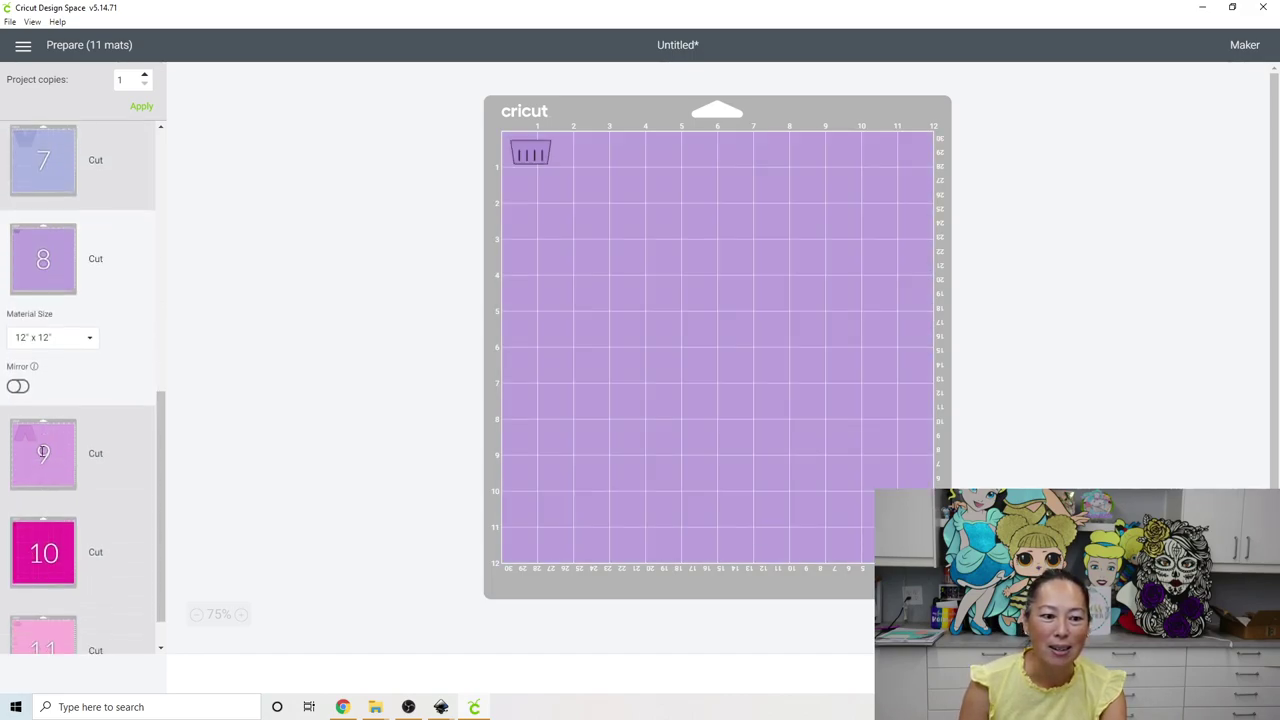
pyautogui.click(43, 453)
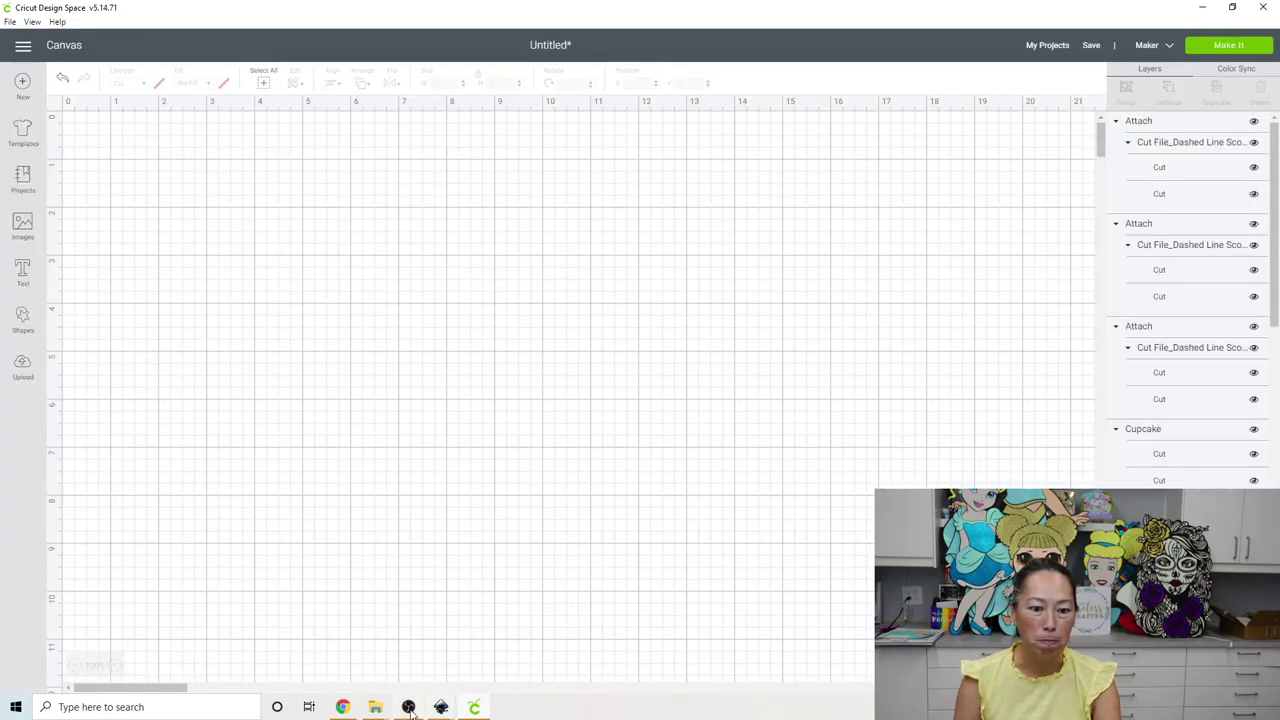
# - Bring the I inset.svg window forward and delete both I letters and banner shapes
pyautogui.click(441, 707)
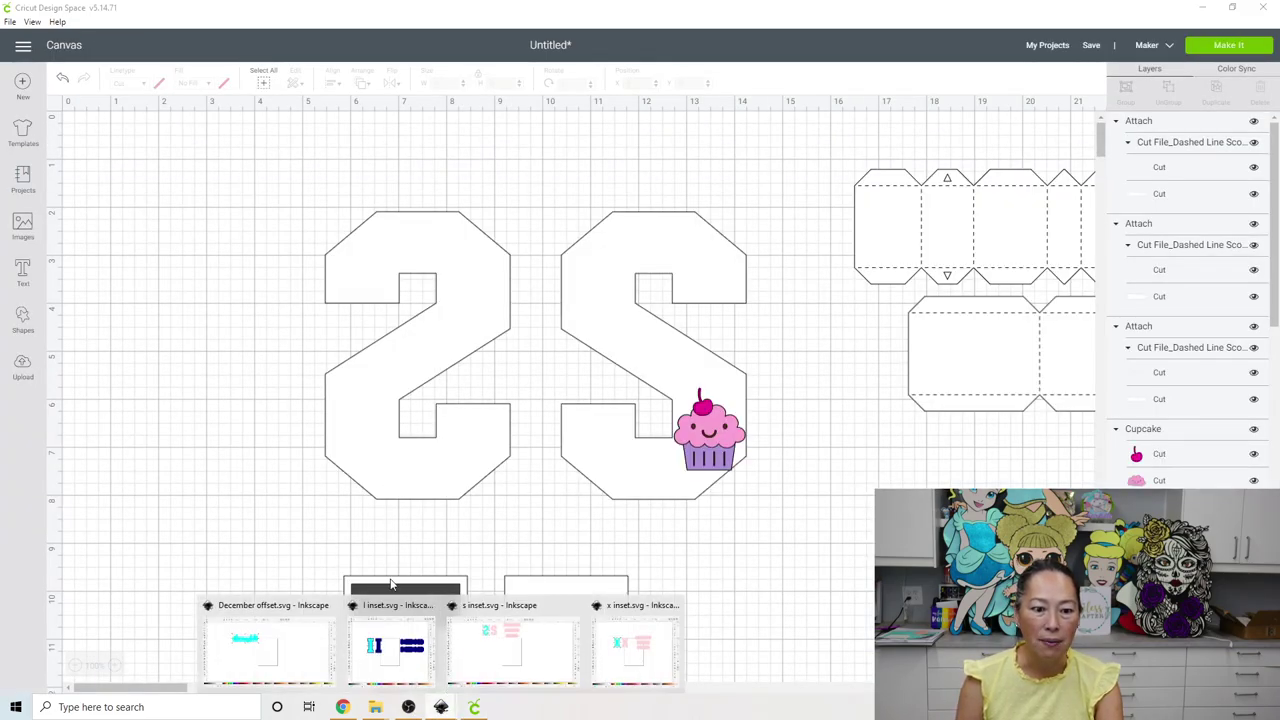
pyautogui.click(395, 662)
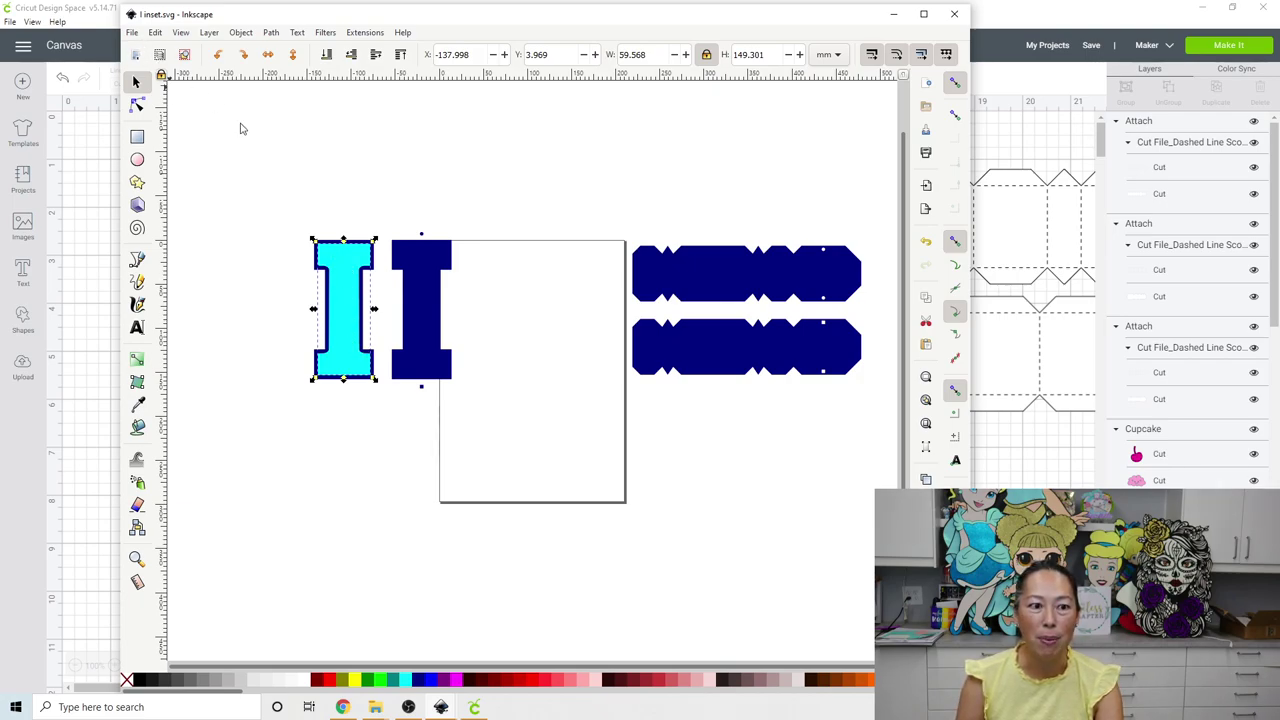
pyautogui.moveTo(240, 140); pyautogui.dragTo(852, 522)
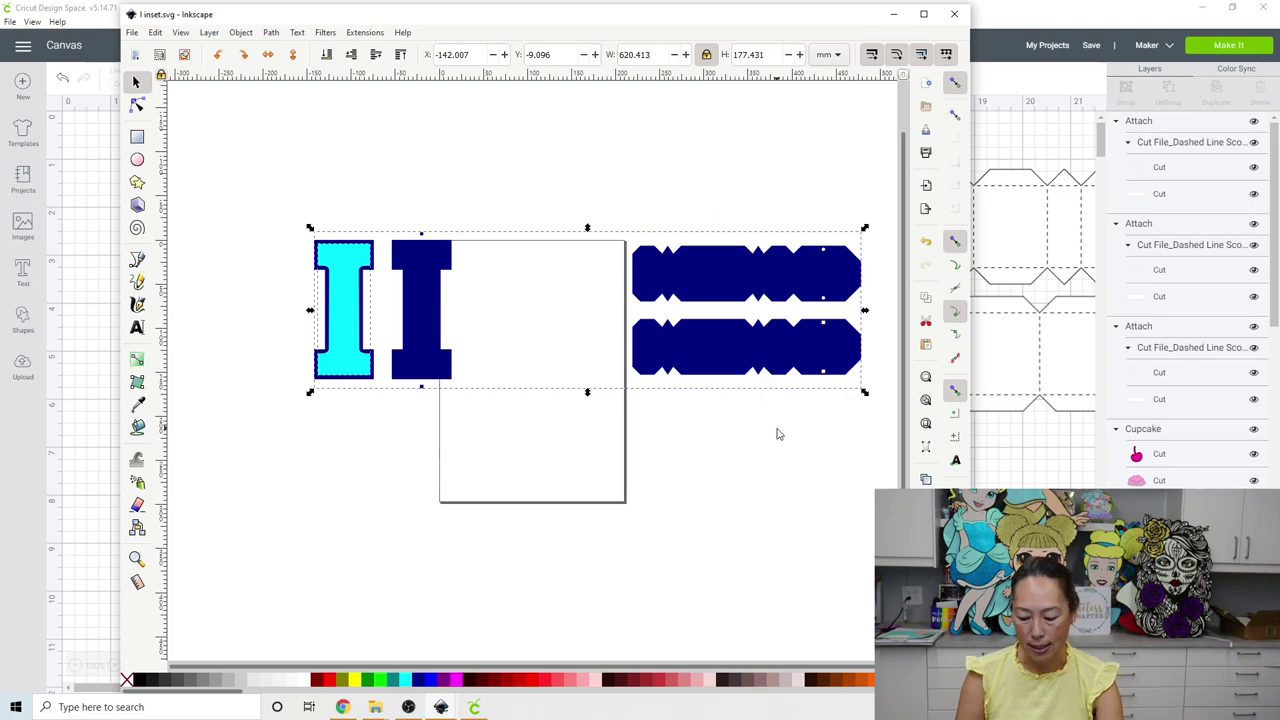
pyautogui.press('Delete')
# - Import the third Cut File_Dashed SVG into the drawing as editable objects
pyautogui.click(133, 33)
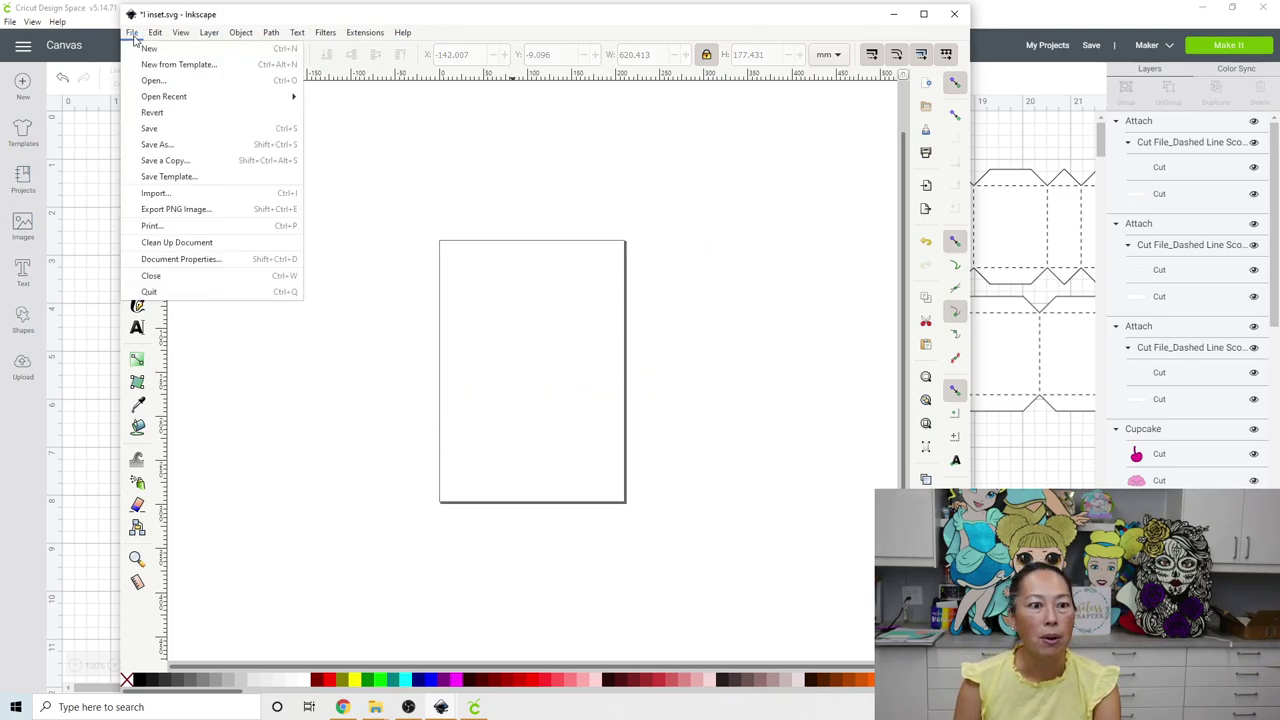
pyautogui.click(155, 192)
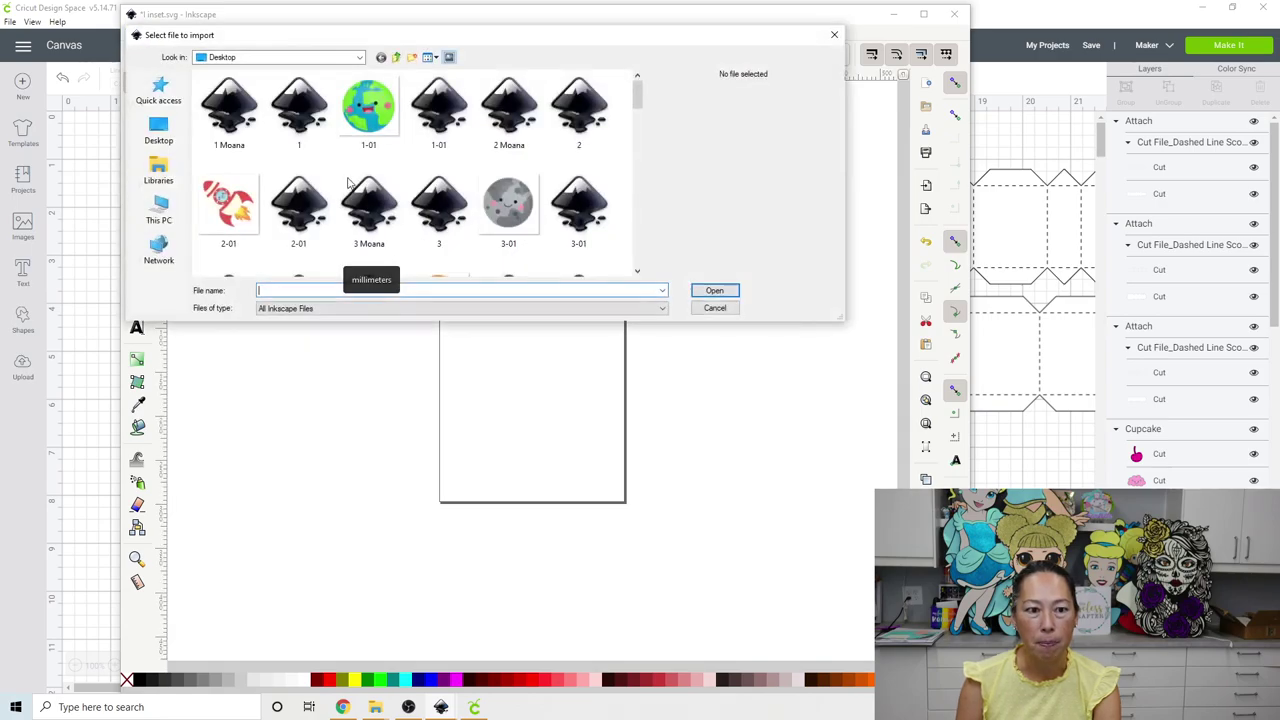
pyautogui.scroll(-3, 378, 178)
pyautogui.scroll(-4, 378, 178)
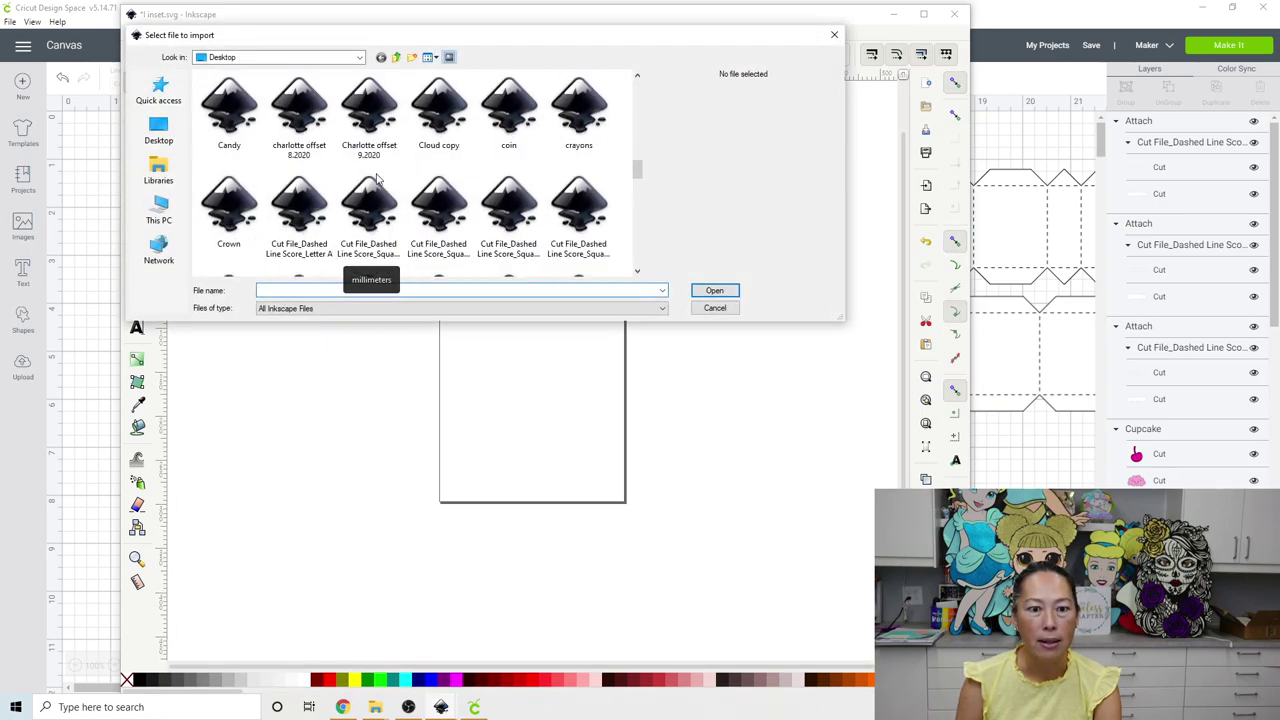
pyautogui.doubleClick(383, 227)
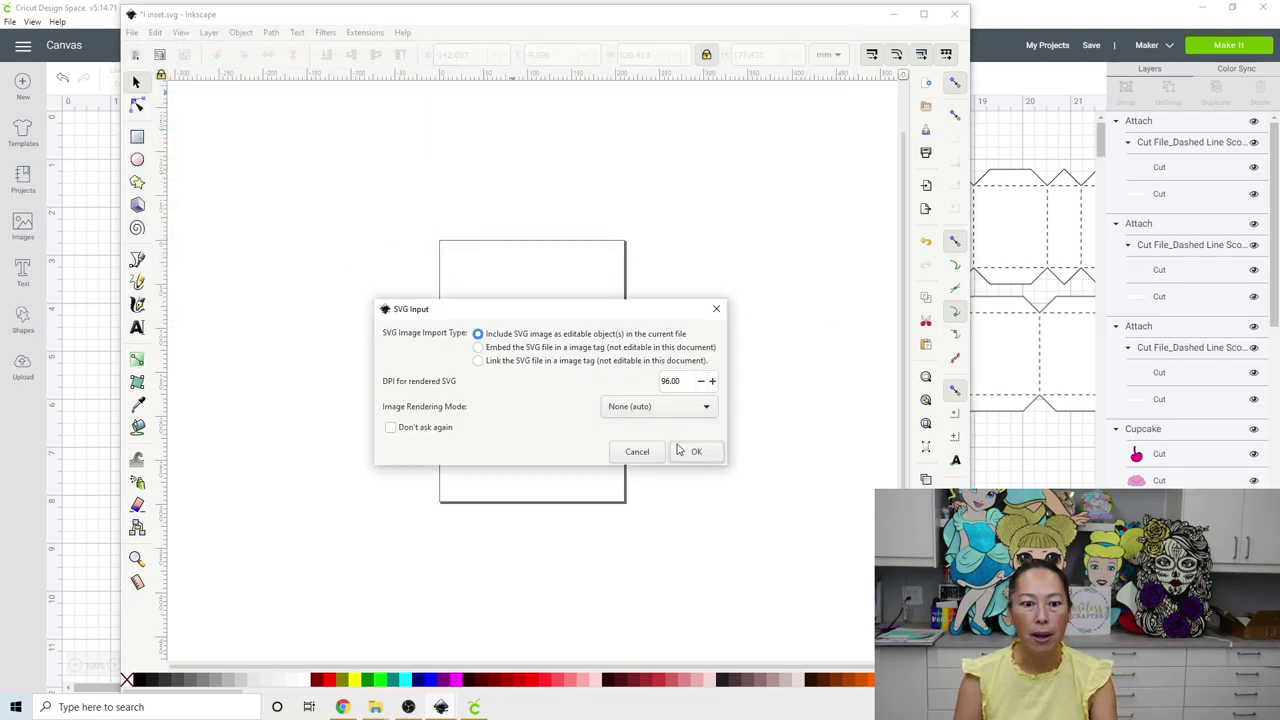
pyautogui.click(695, 451)
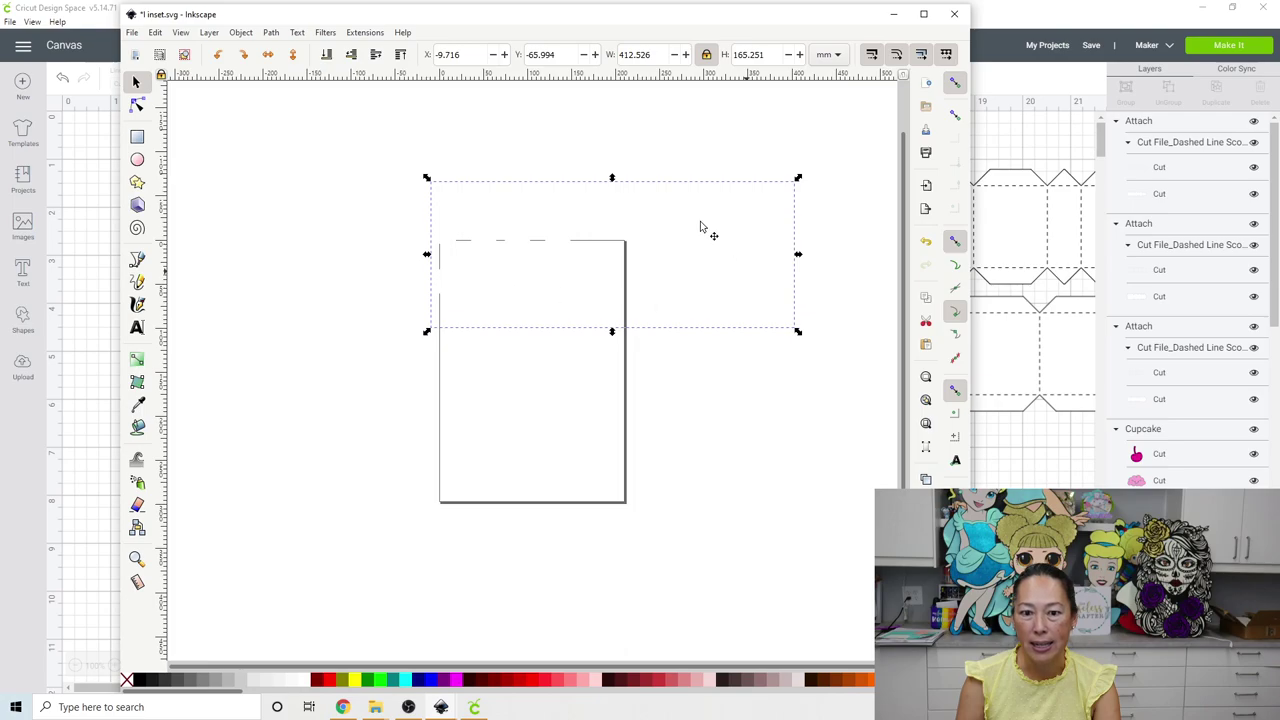
# - Colour the imported C letters and strips magenta and enlarge them proportionally over the page
pyautogui.click(458, 680)
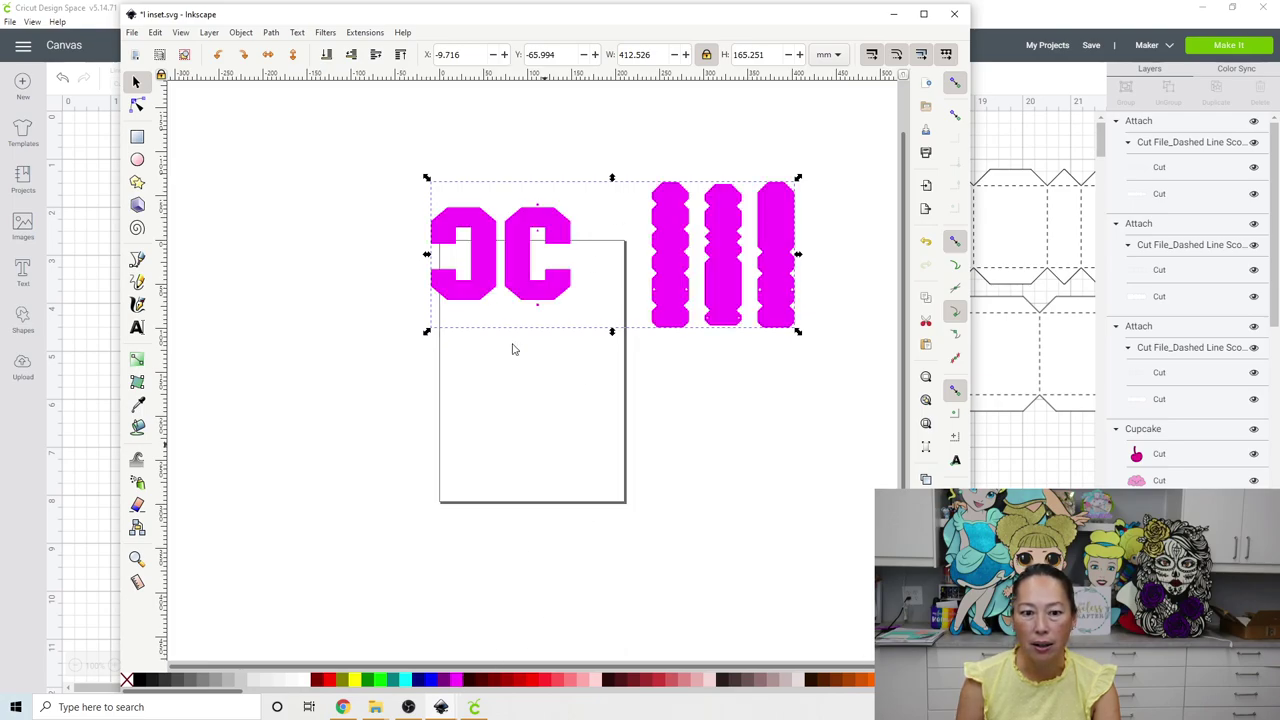
pyautogui.moveTo(512, 264); pyautogui.dragTo(401, 267)
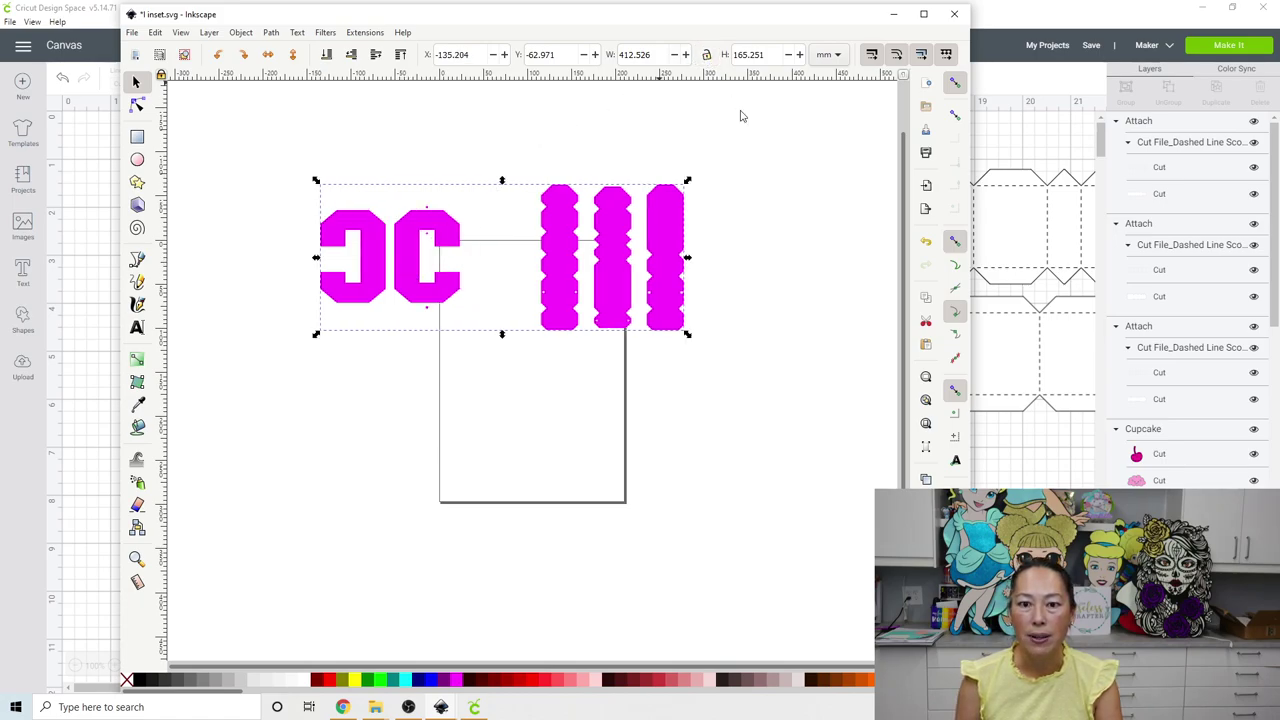
pyautogui.click(706, 56)
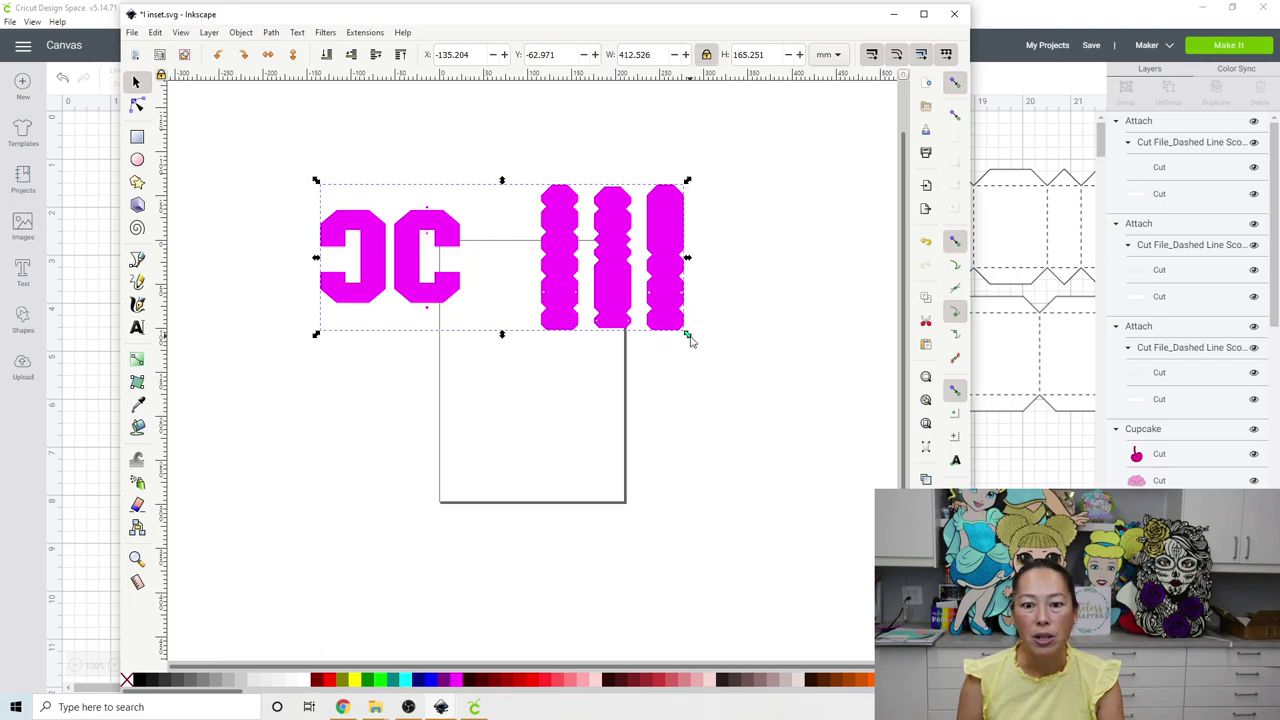
pyautogui.moveTo(687, 335); pyautogui.dragTo(879, 441)
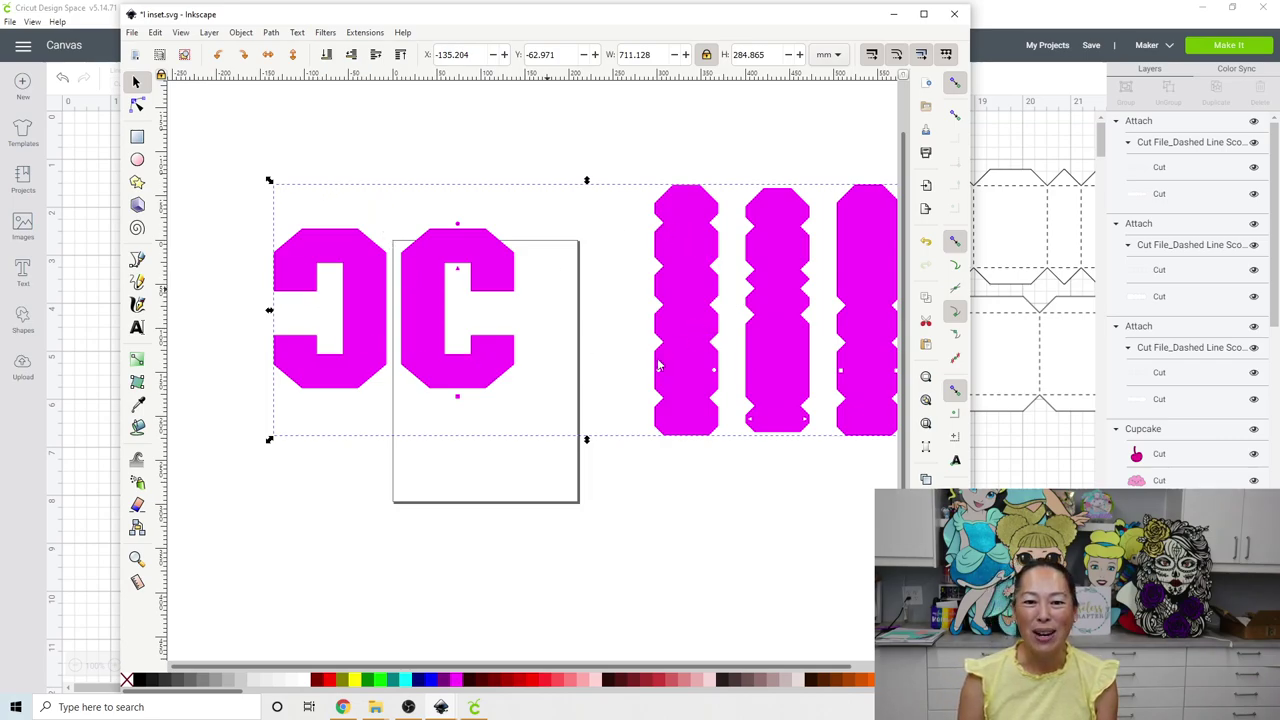
pyautogui.click(226, 128)
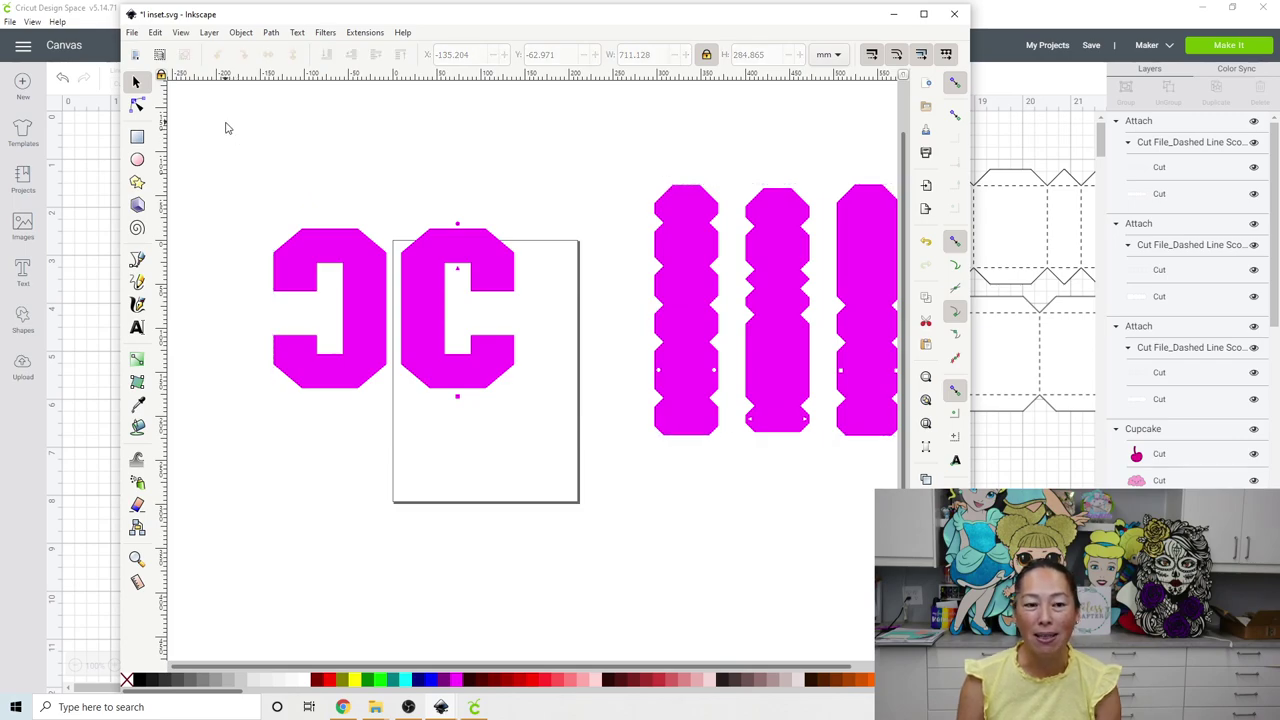
# - Fill the mirrored left C yellow with the Paint Bucket at a -10 mm shrink
pyautogui.click(139, 428)
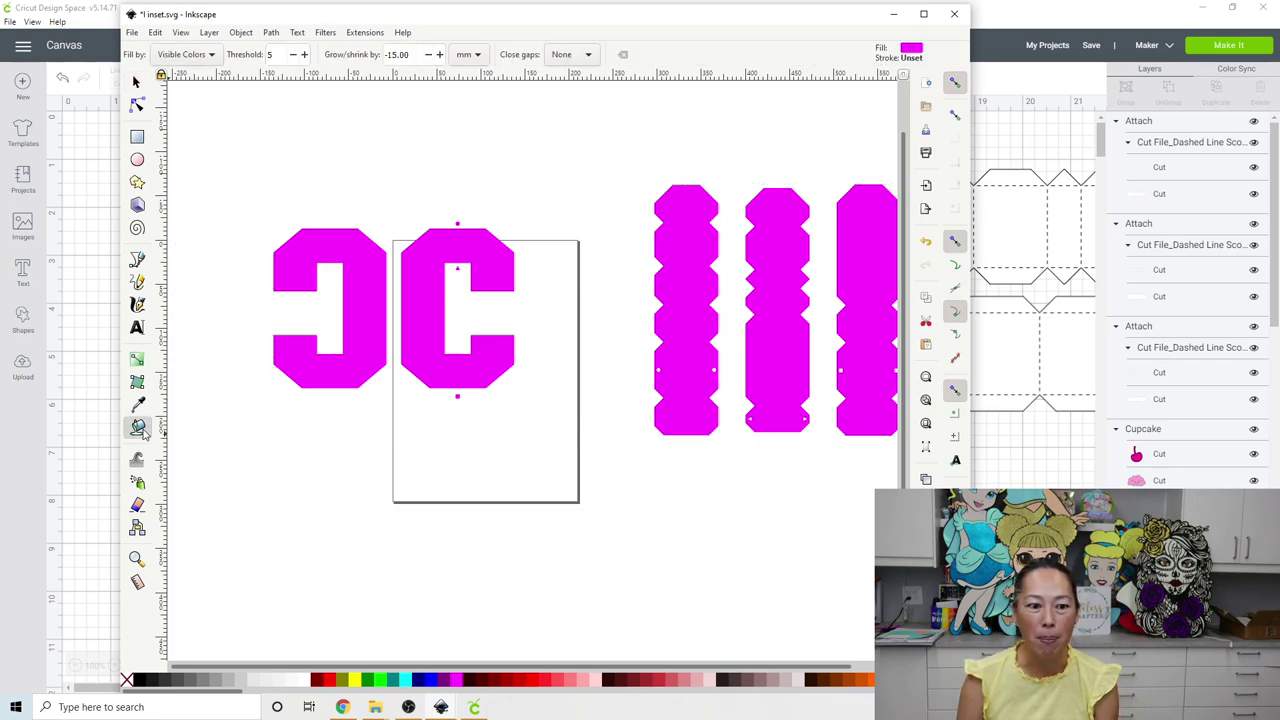
pyautogui.click(353, 681)
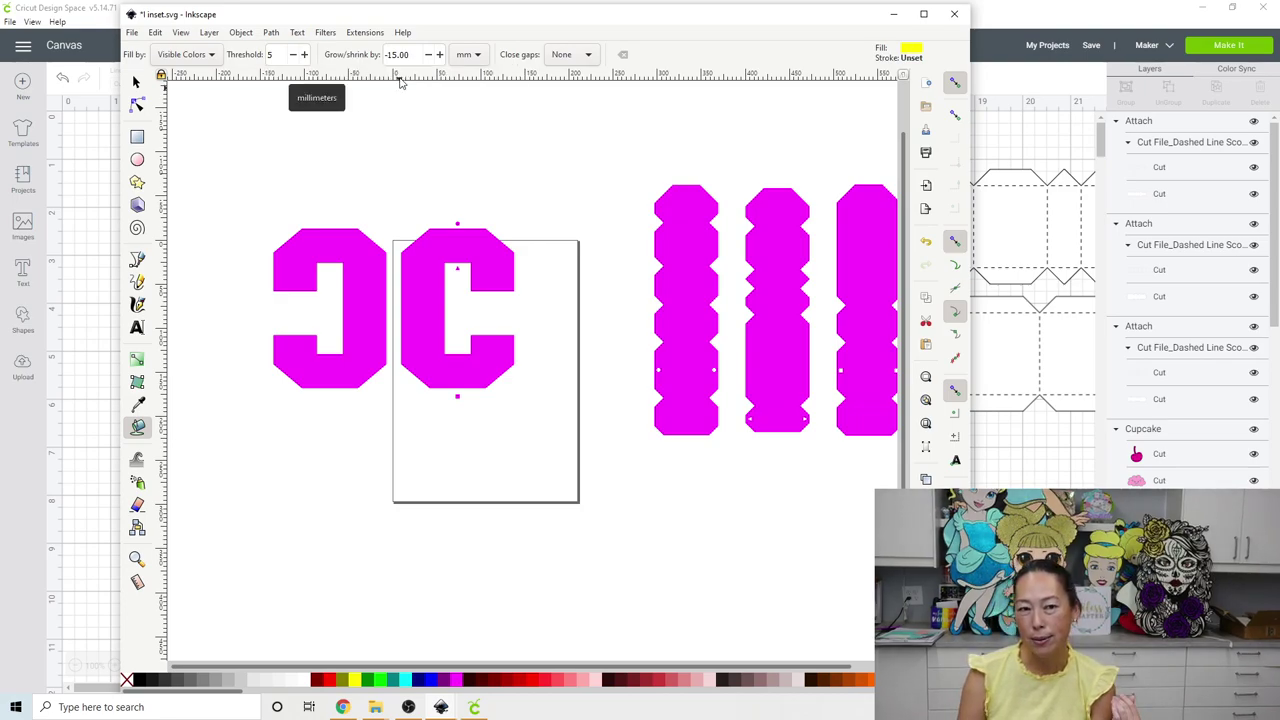
pyautogui.moveTo(410, 54); pyautogui.dragTo(375, 55)
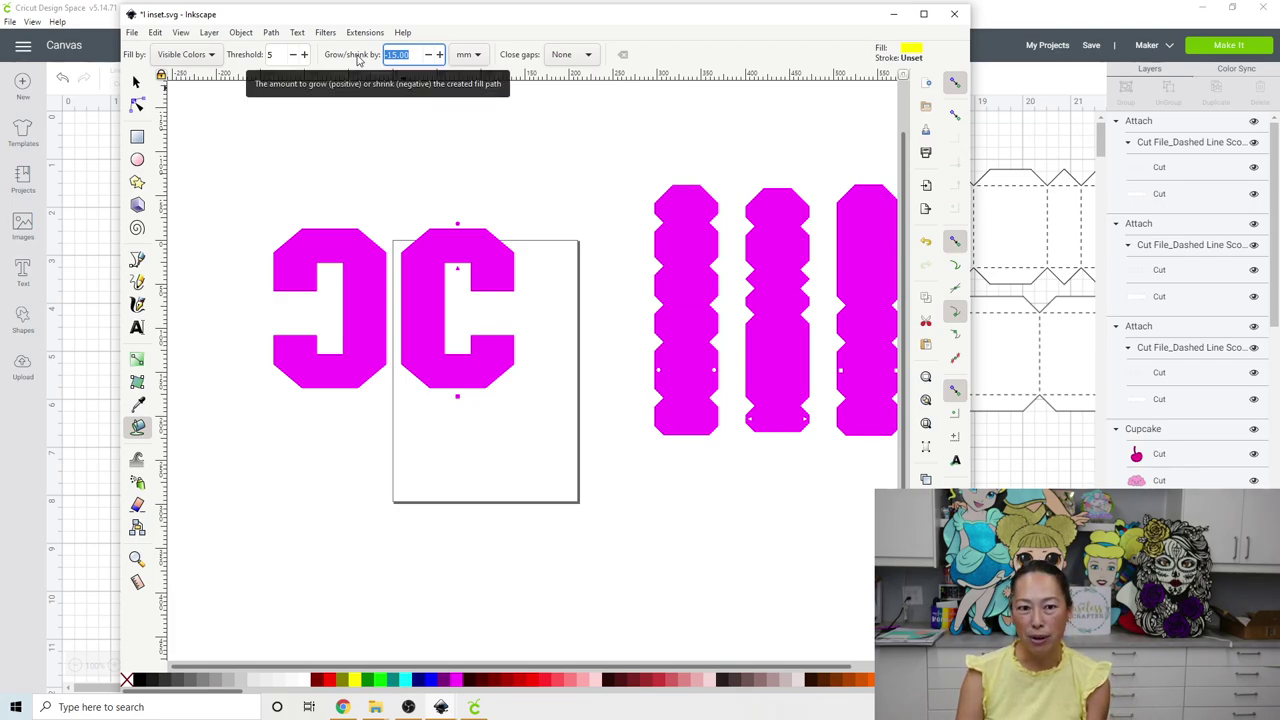
pyautogui.write('-')
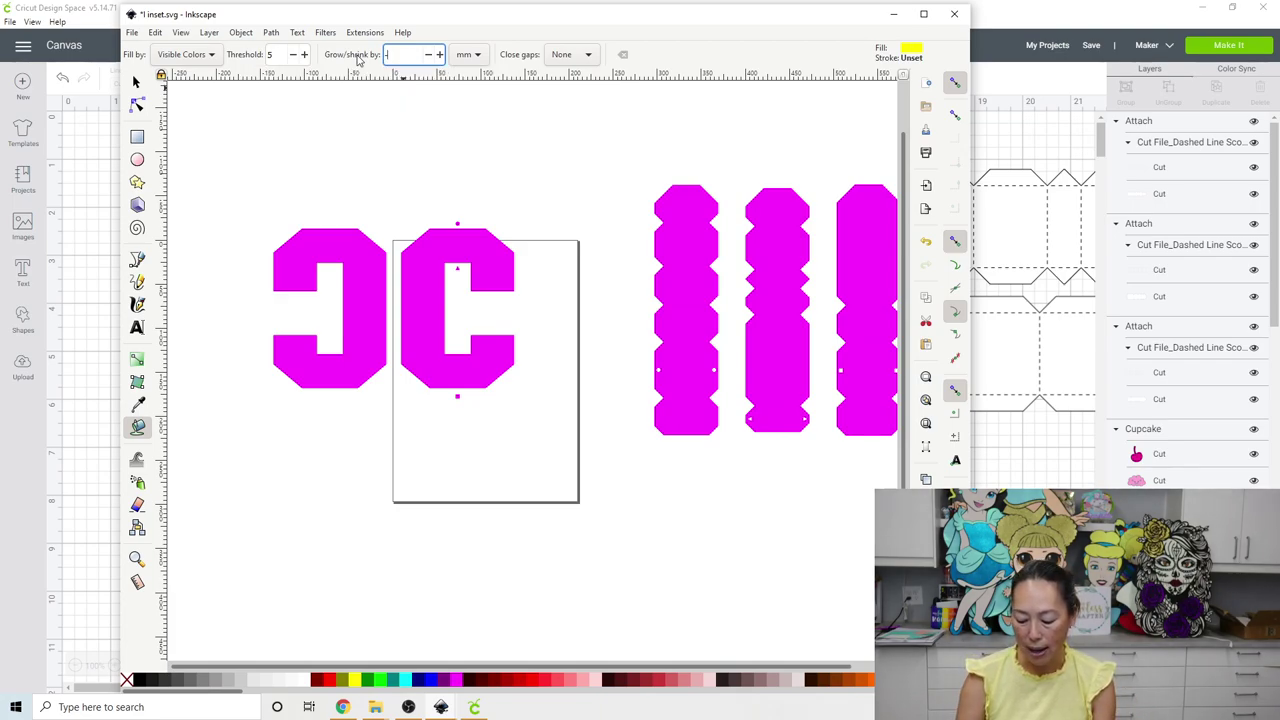
pyautogui.write('10')
pyautogui.press('Return')
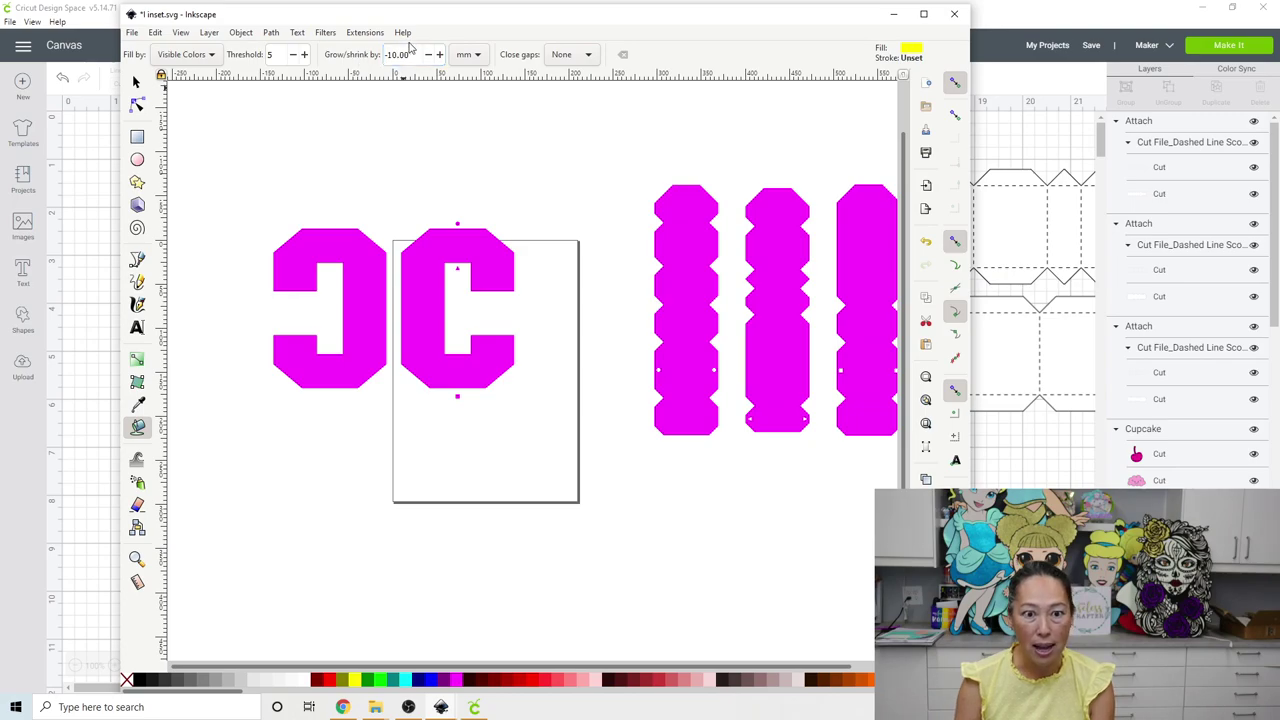
pyautogui.click(355, 238)
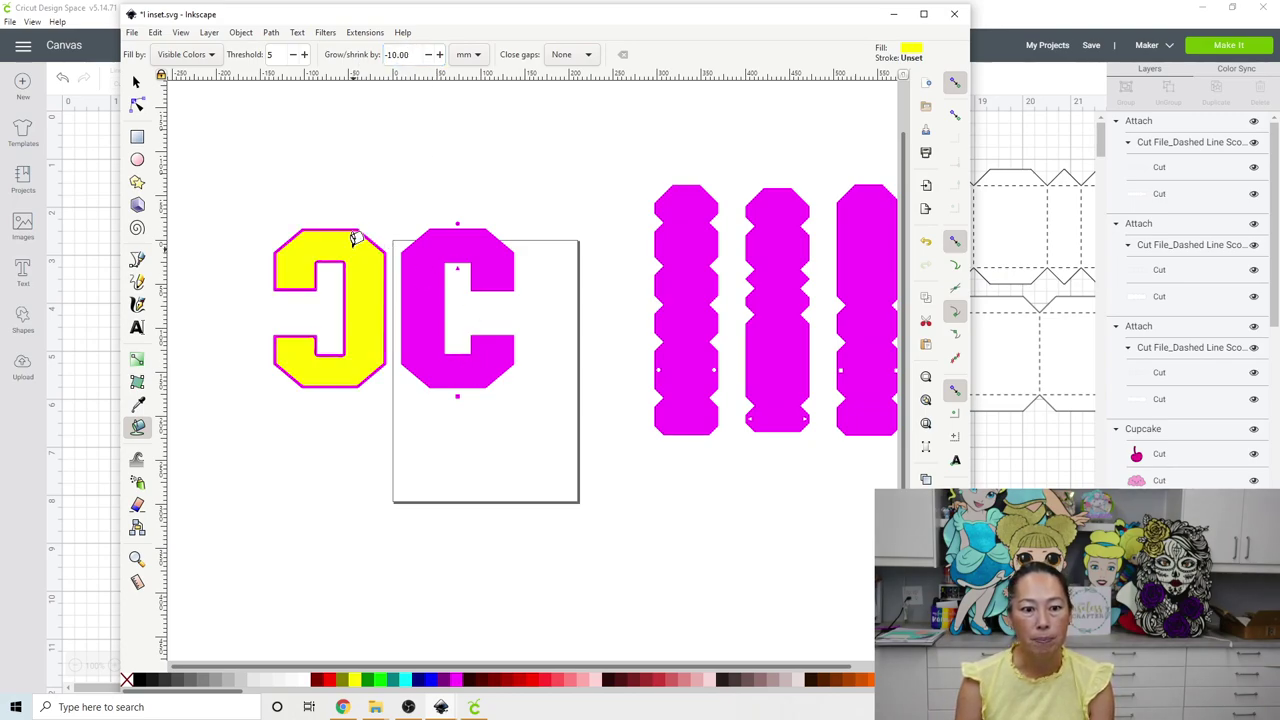
# - Fill the right C cyan, grown outward by 10 mm
pyautogui.click(138, 84)
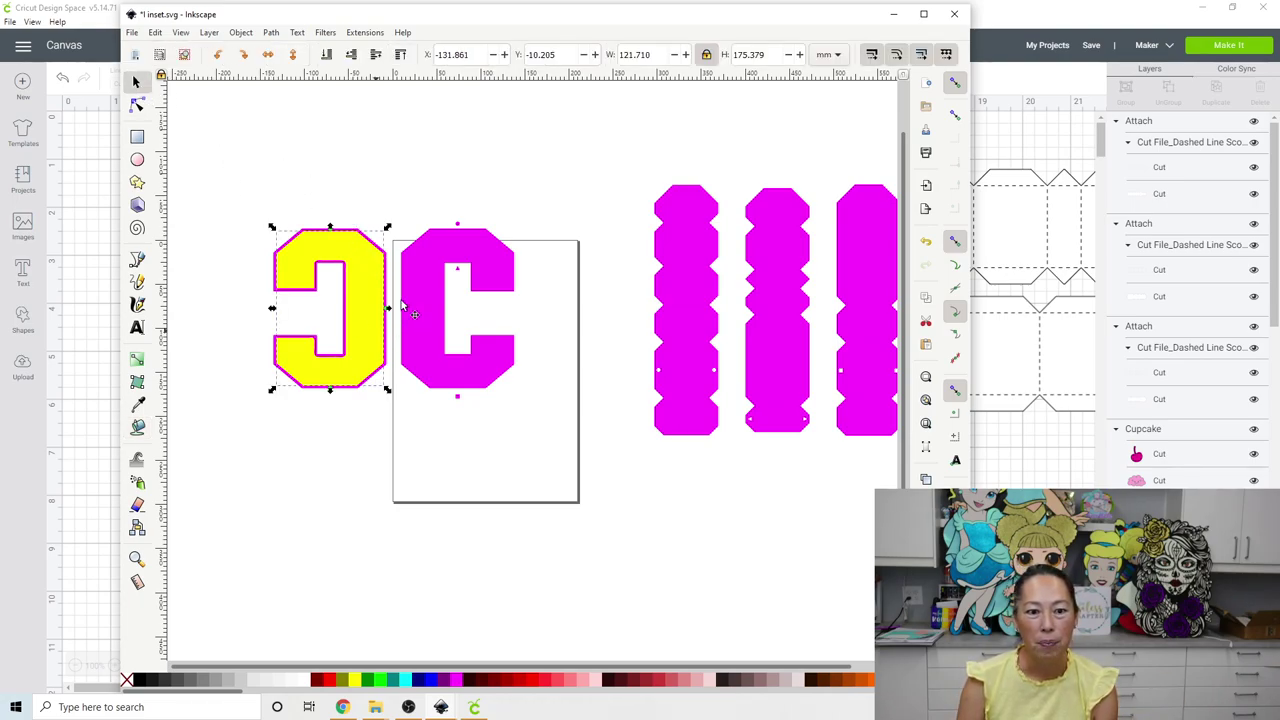
pyautogui.click(270, 162)
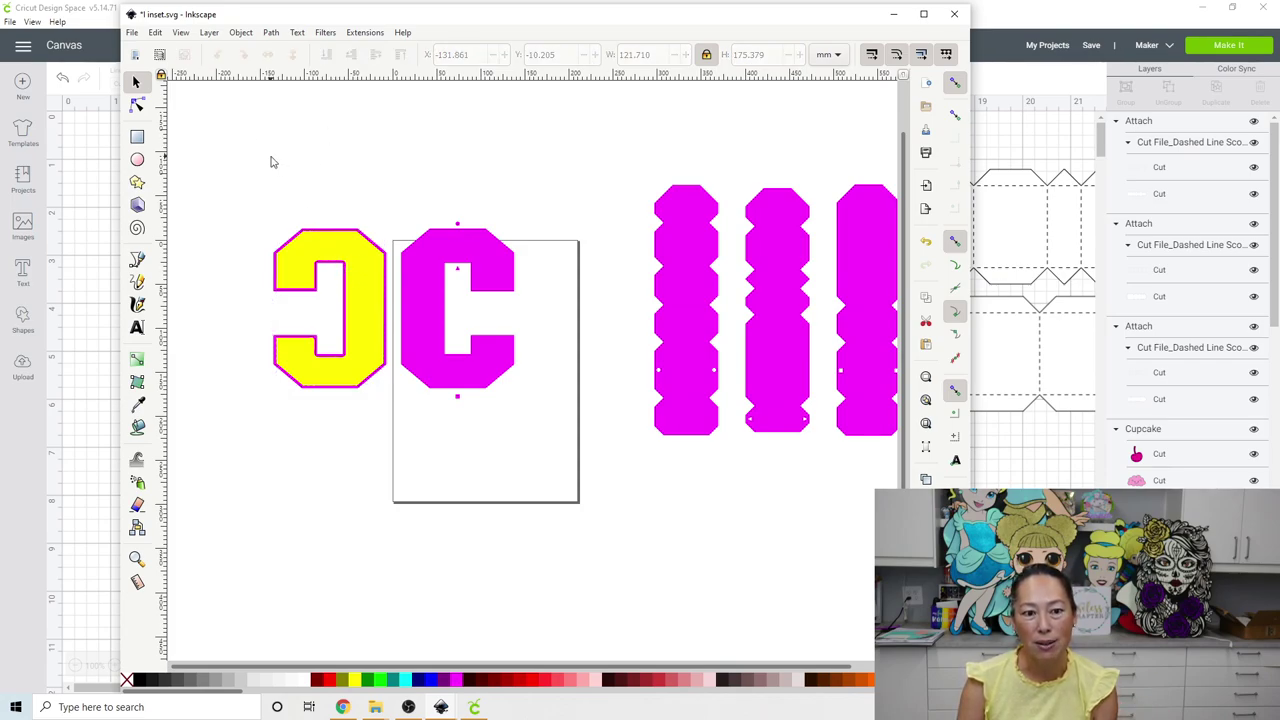
pyautogui.click(138, 427)
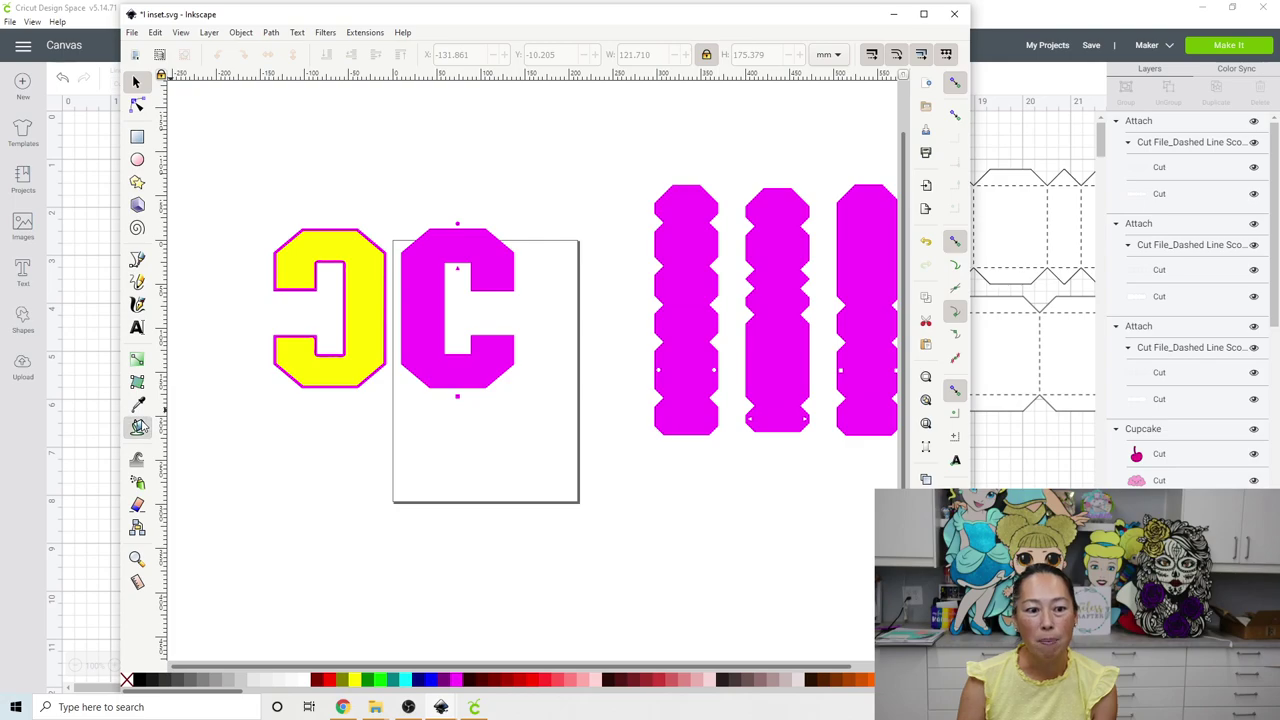
pyautogui.click(406, 681)
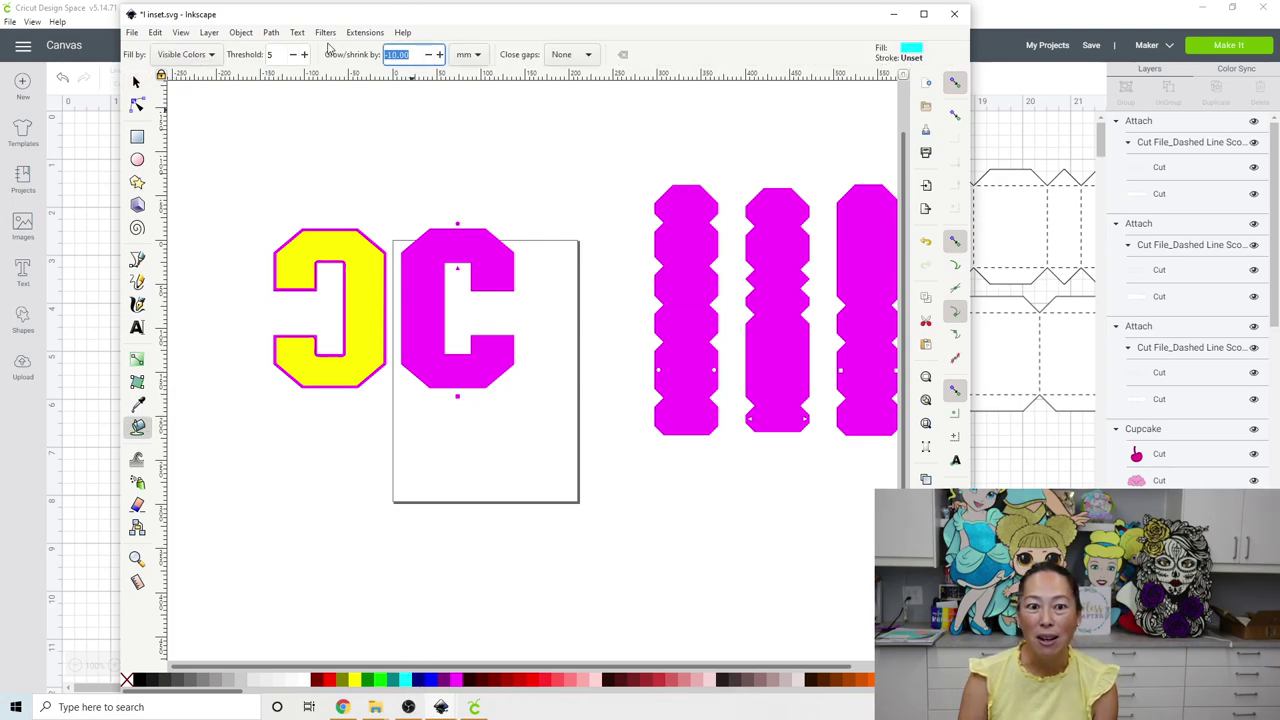
pyautogui.press('Return')
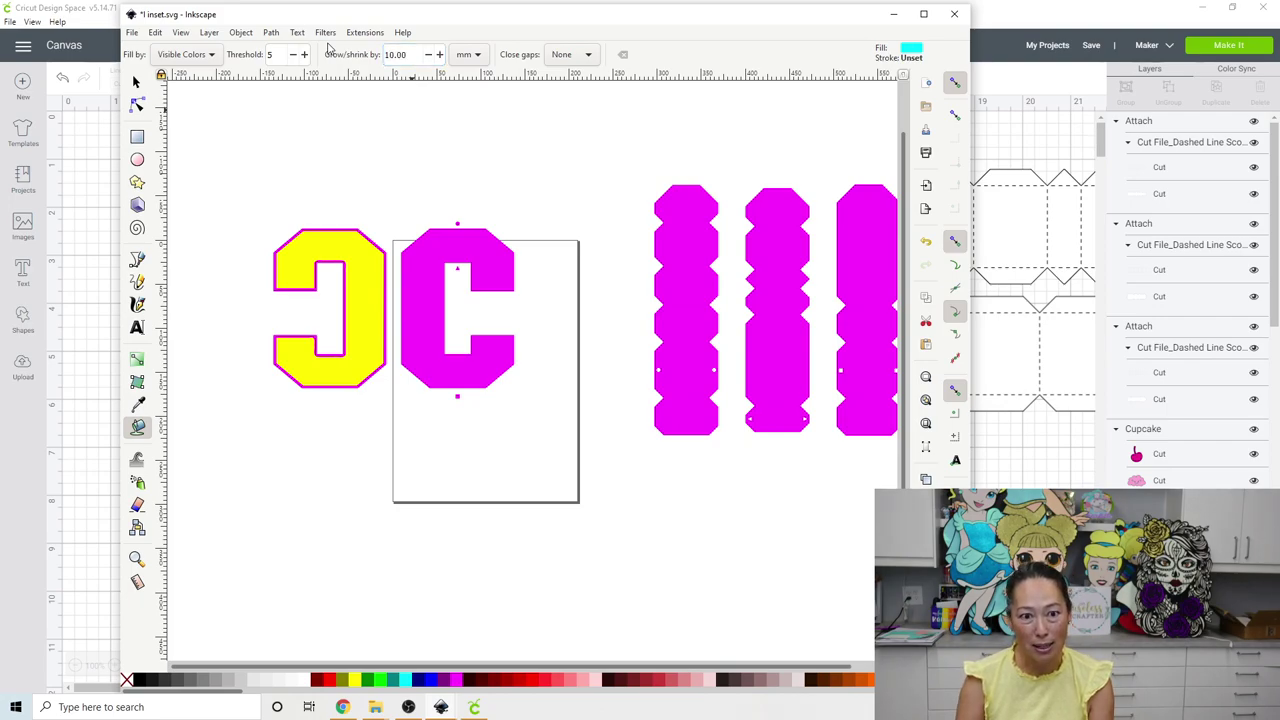
pyautogui.click(422, 254)
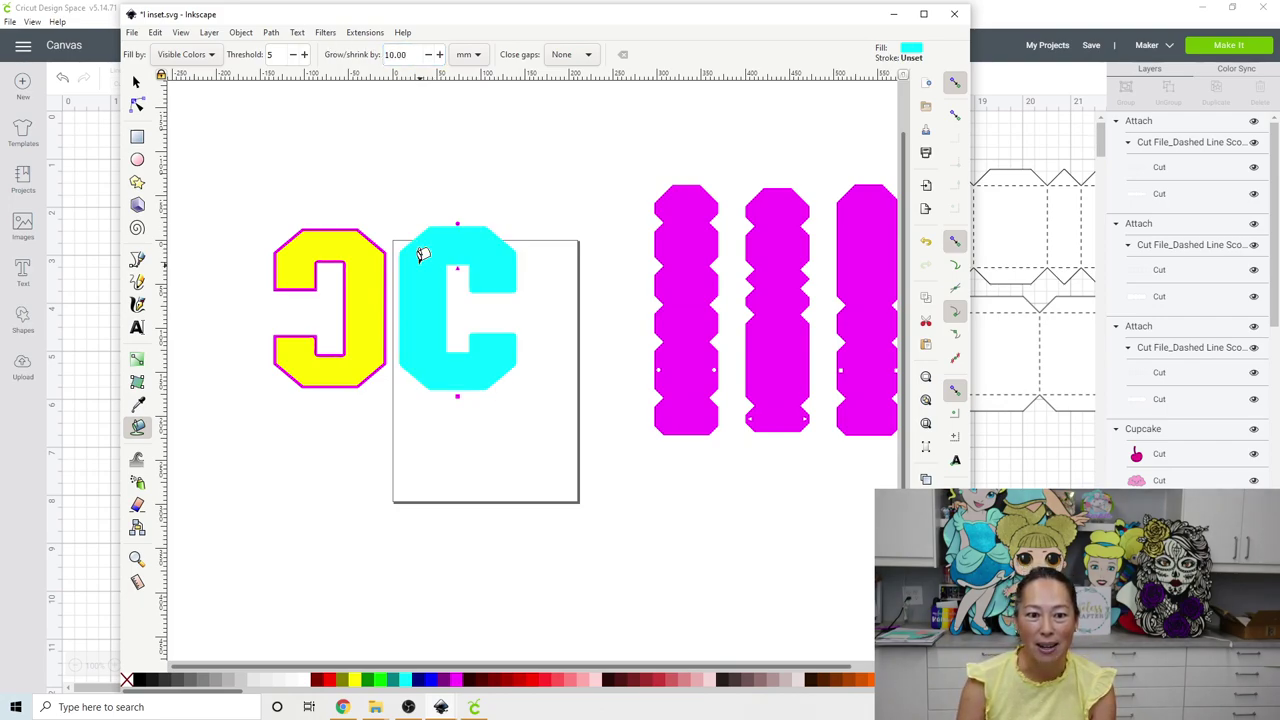
# - Cover the right C with a light pink fill grown by 20 mm
pyautogui.click(137, 82)
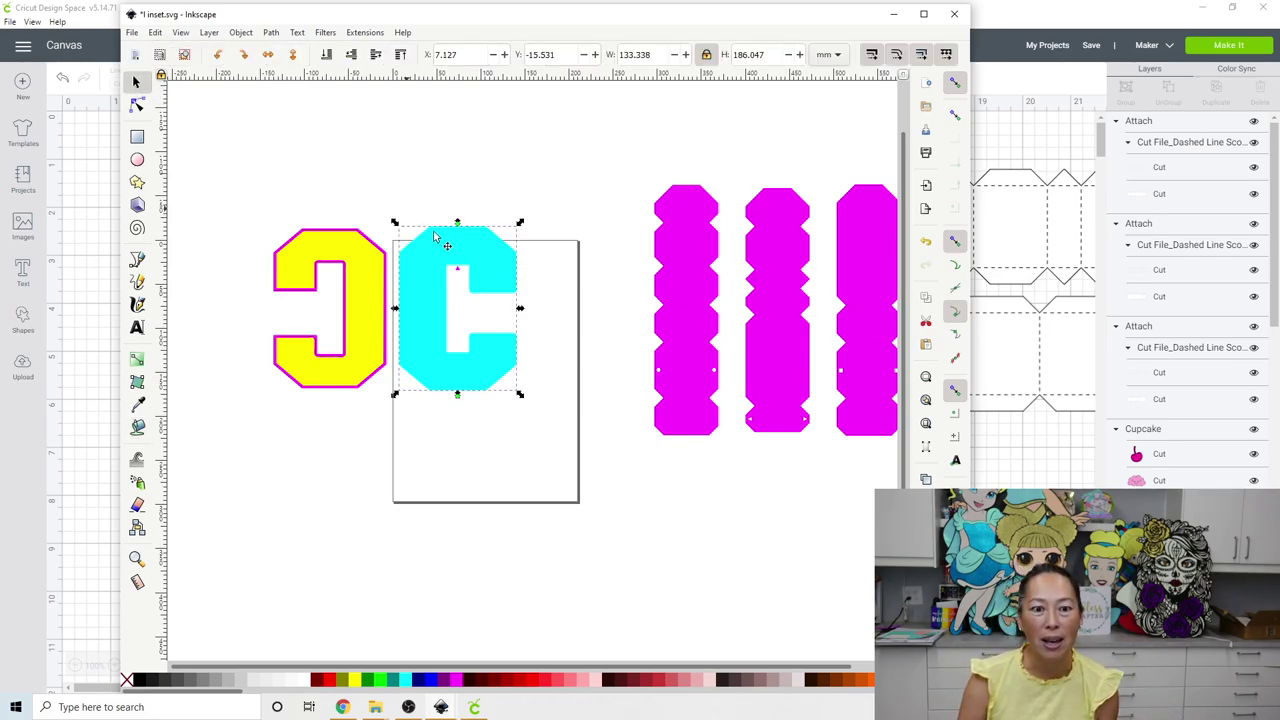
pyautogui.click(252, 142)
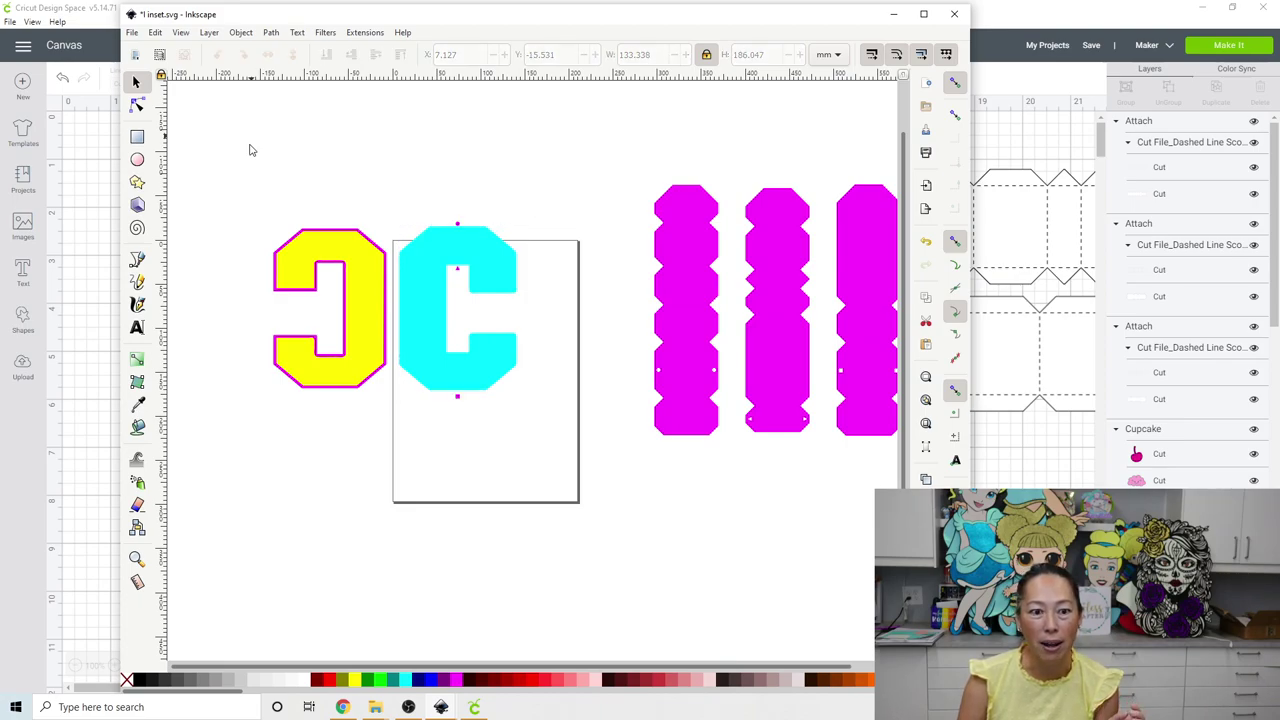
pyautogui.click(138, 428)
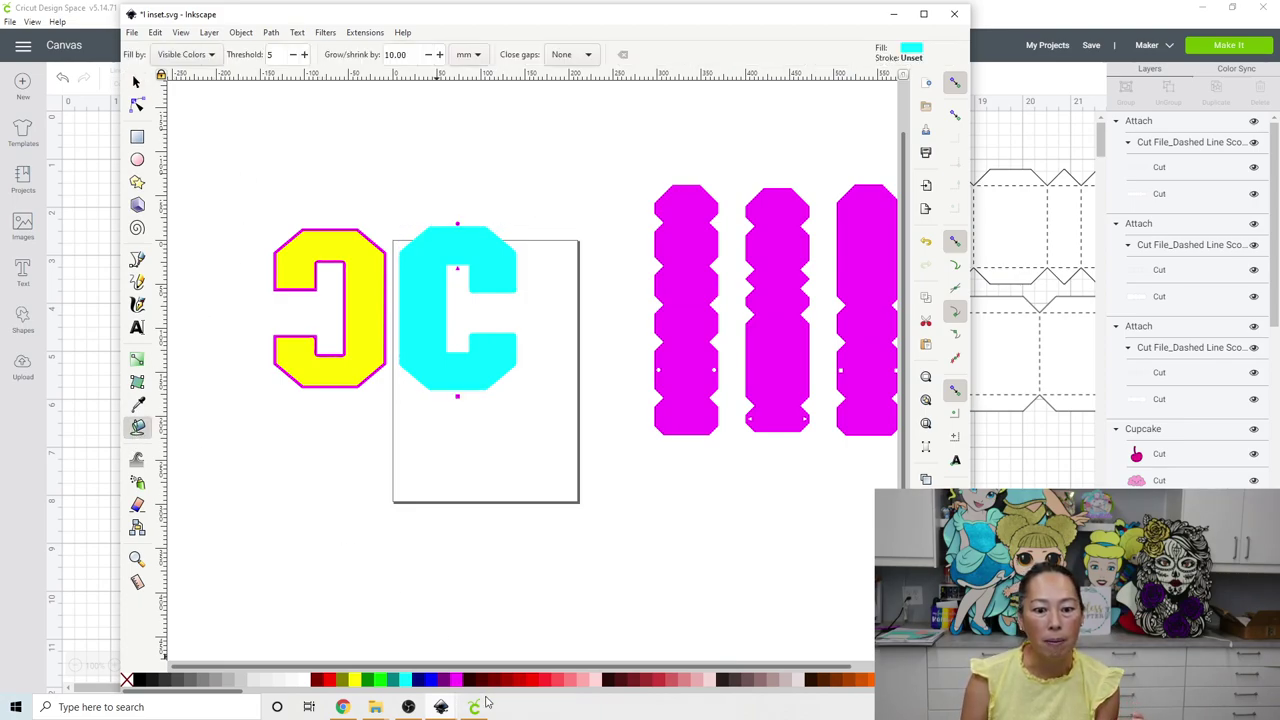
pyautogui.click(600, 682)
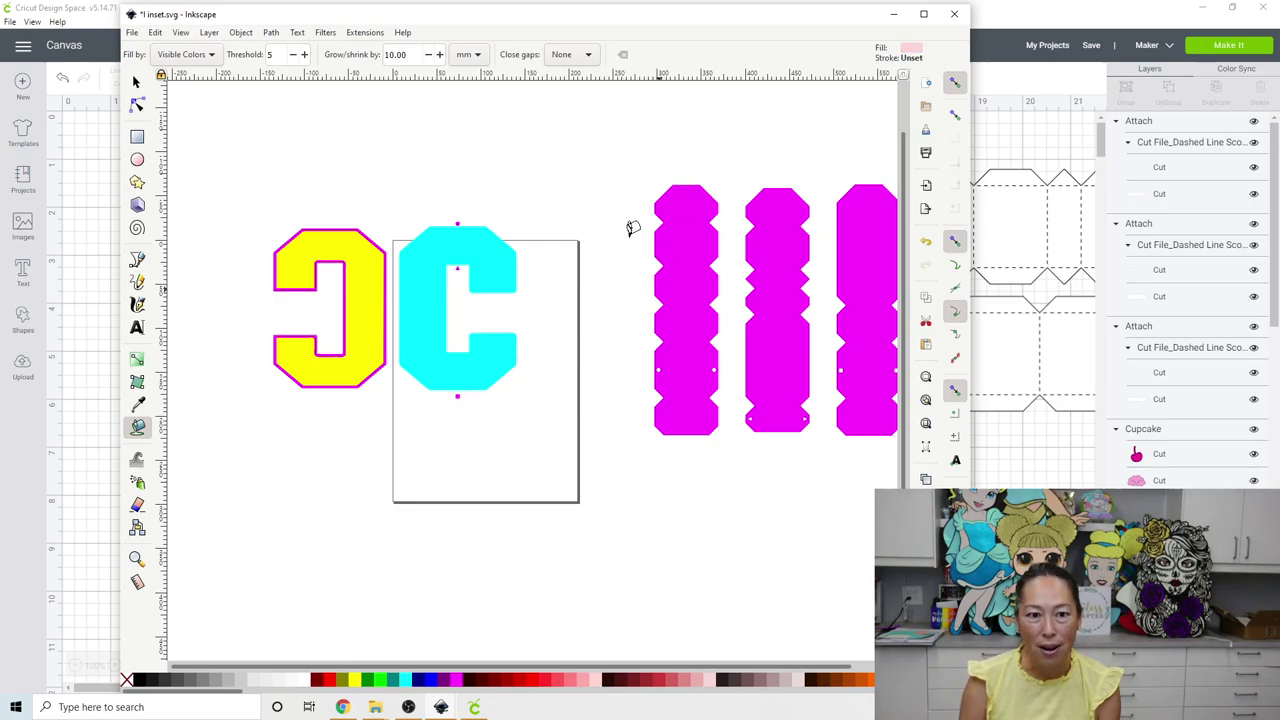
pyautogui.doubleClick(418, 54)
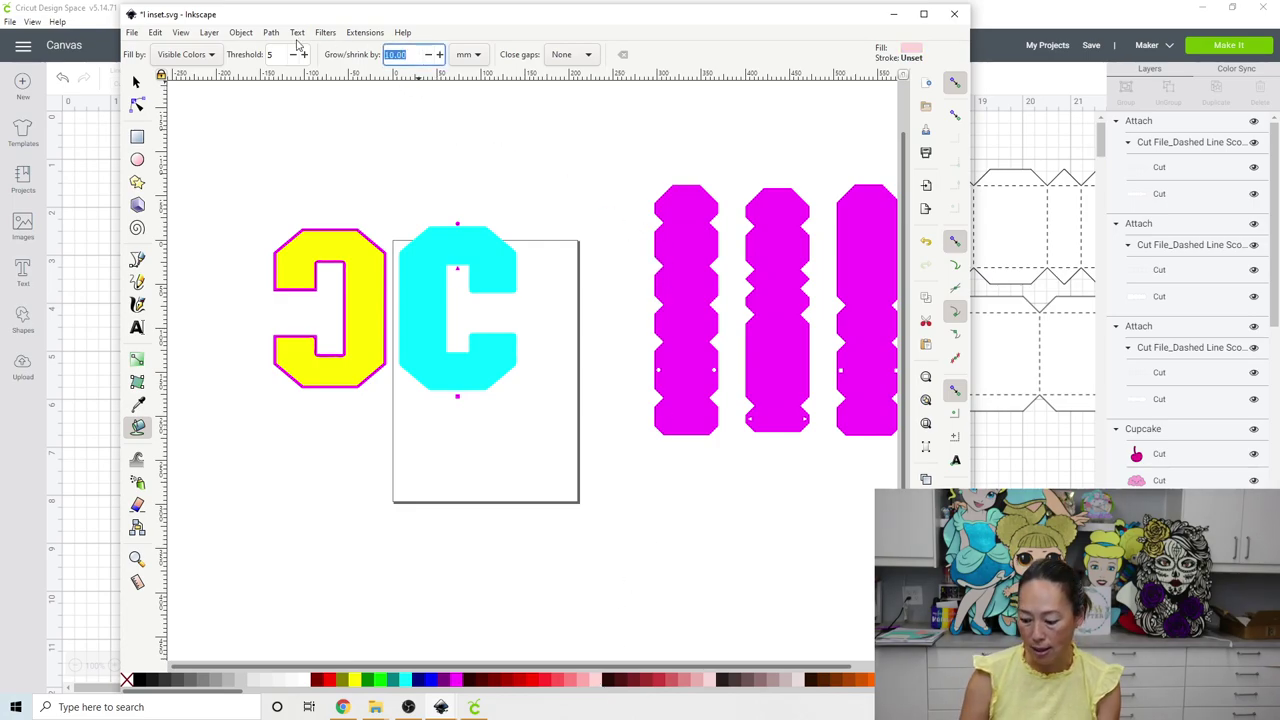
pyautogui.press('Return')
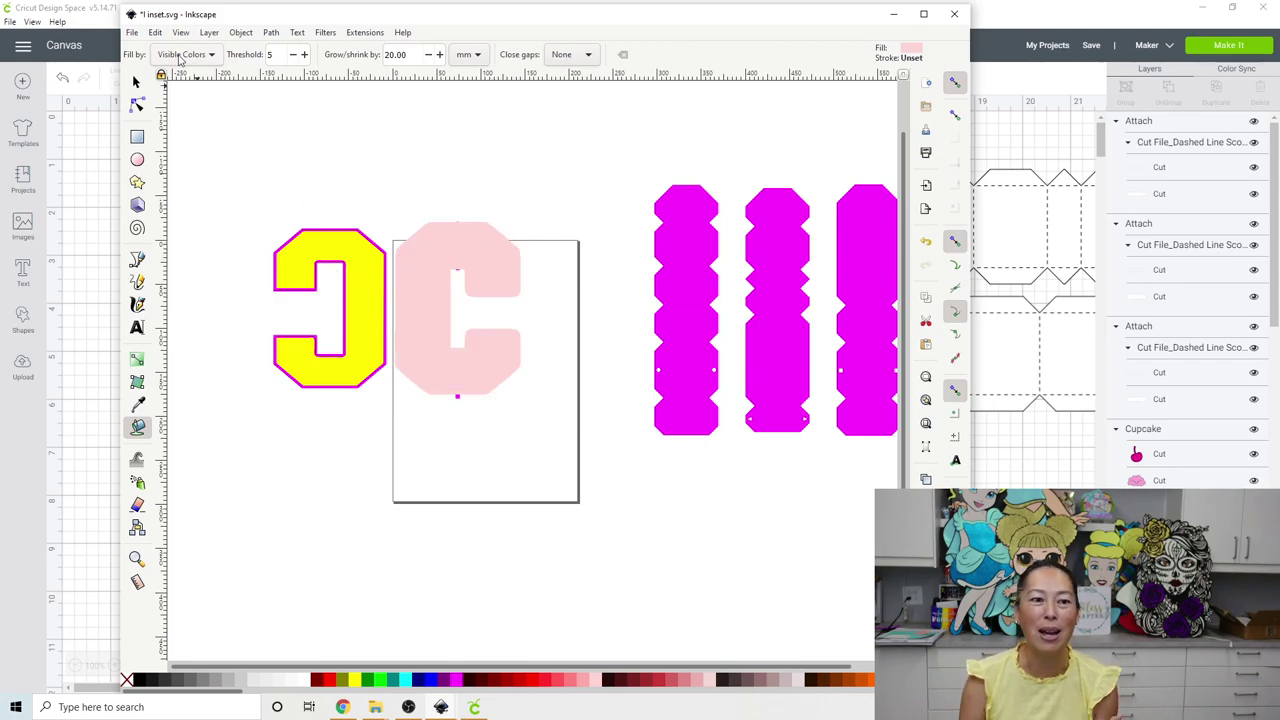
# - Check the pink C, then ready the Paint Bucket with black as the fill colour
pyautogui.click(138, 84)
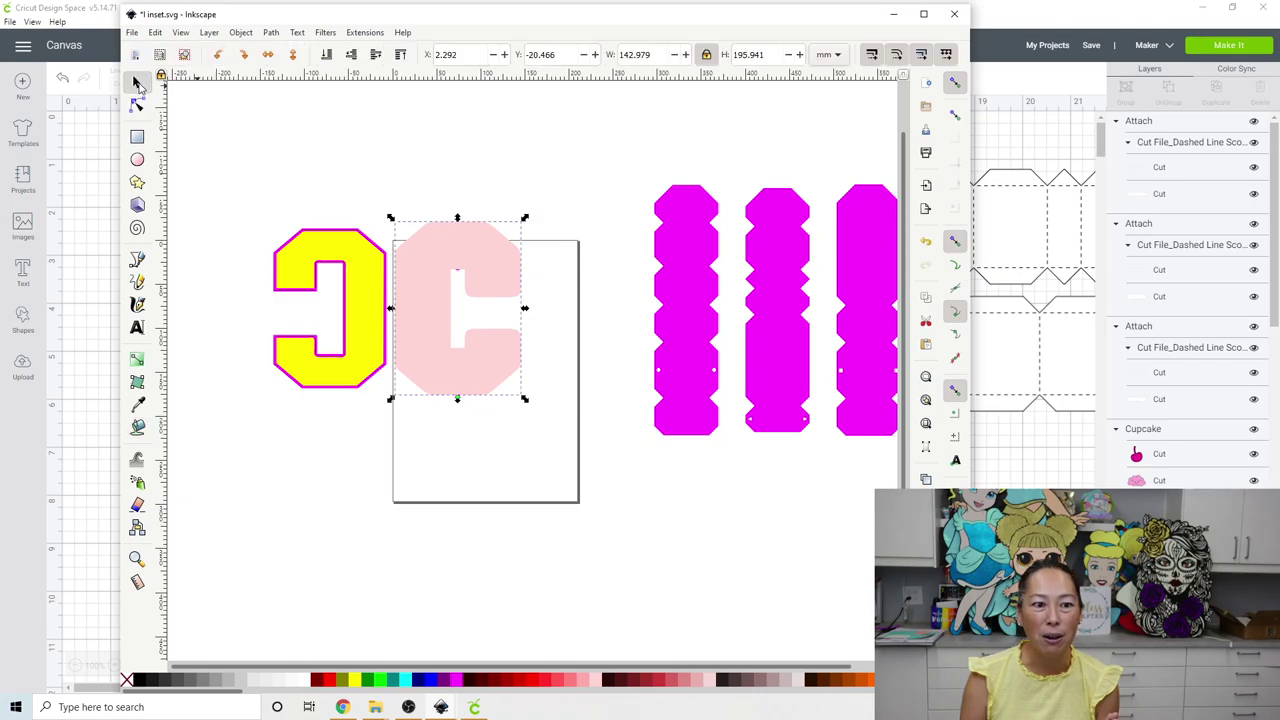
pyautogui.click(248, 137)
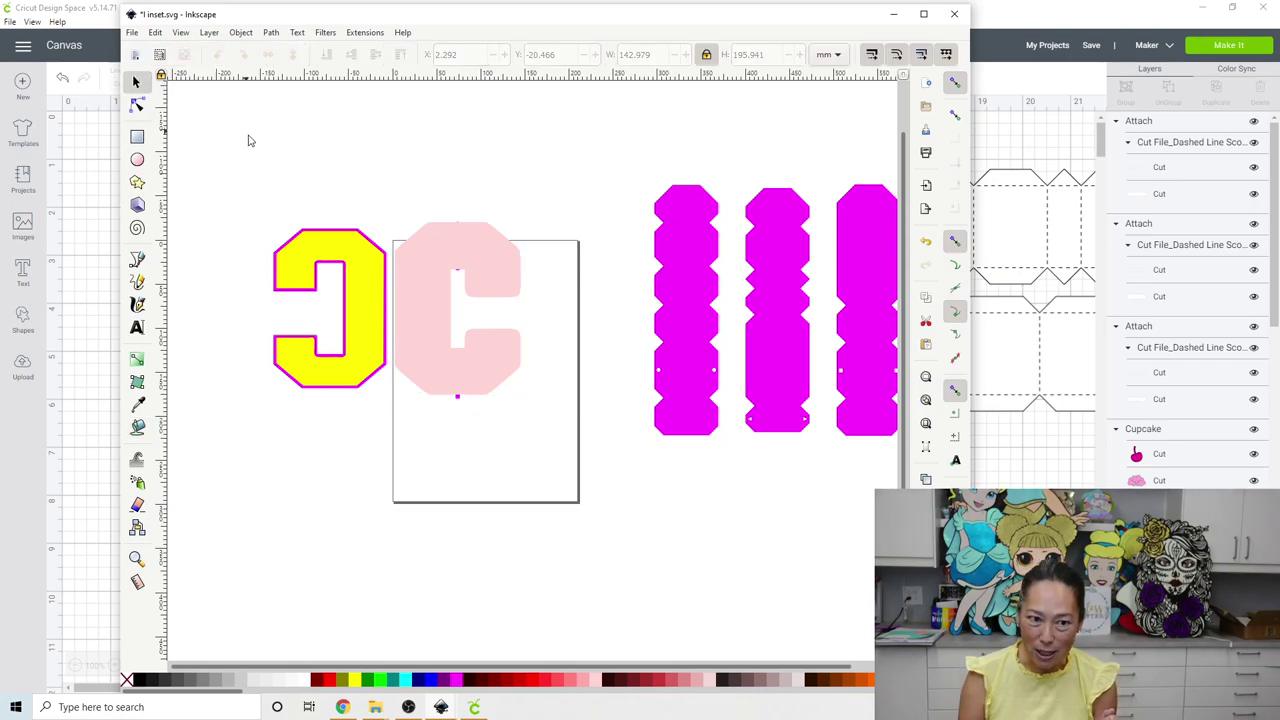
pyautogui.click(138, 428)
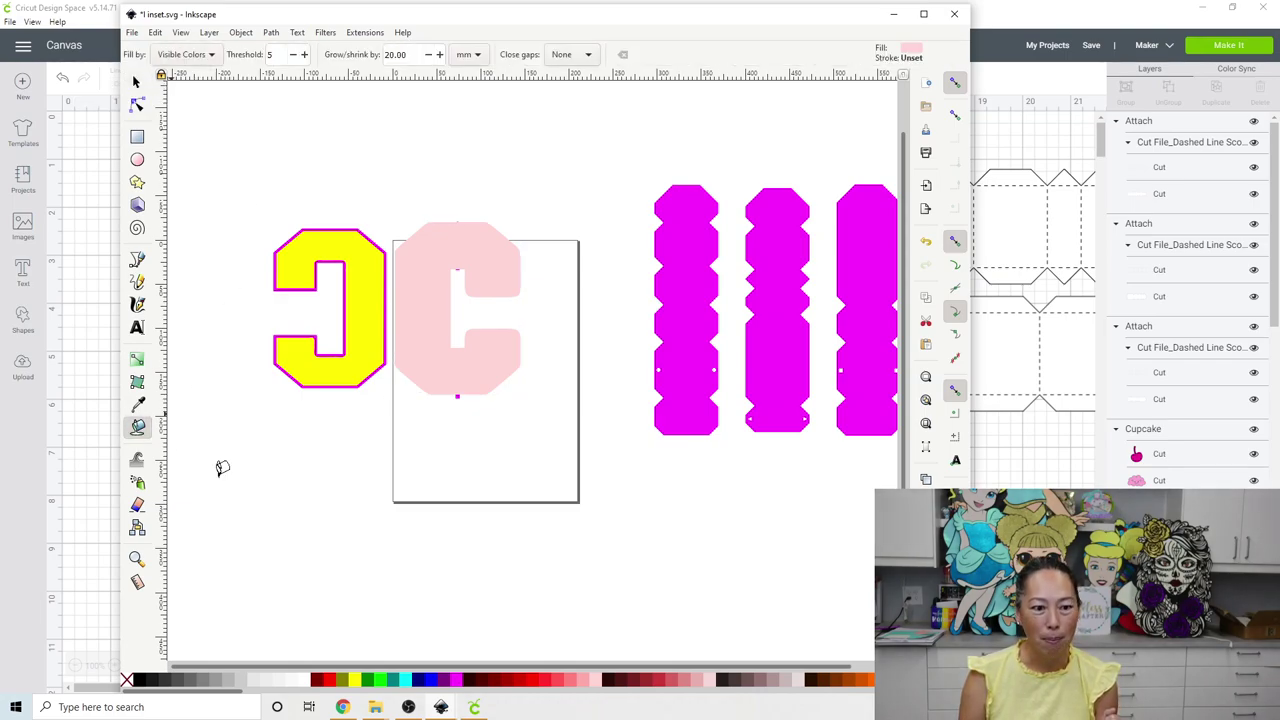
pyautogui.click(723, 684)
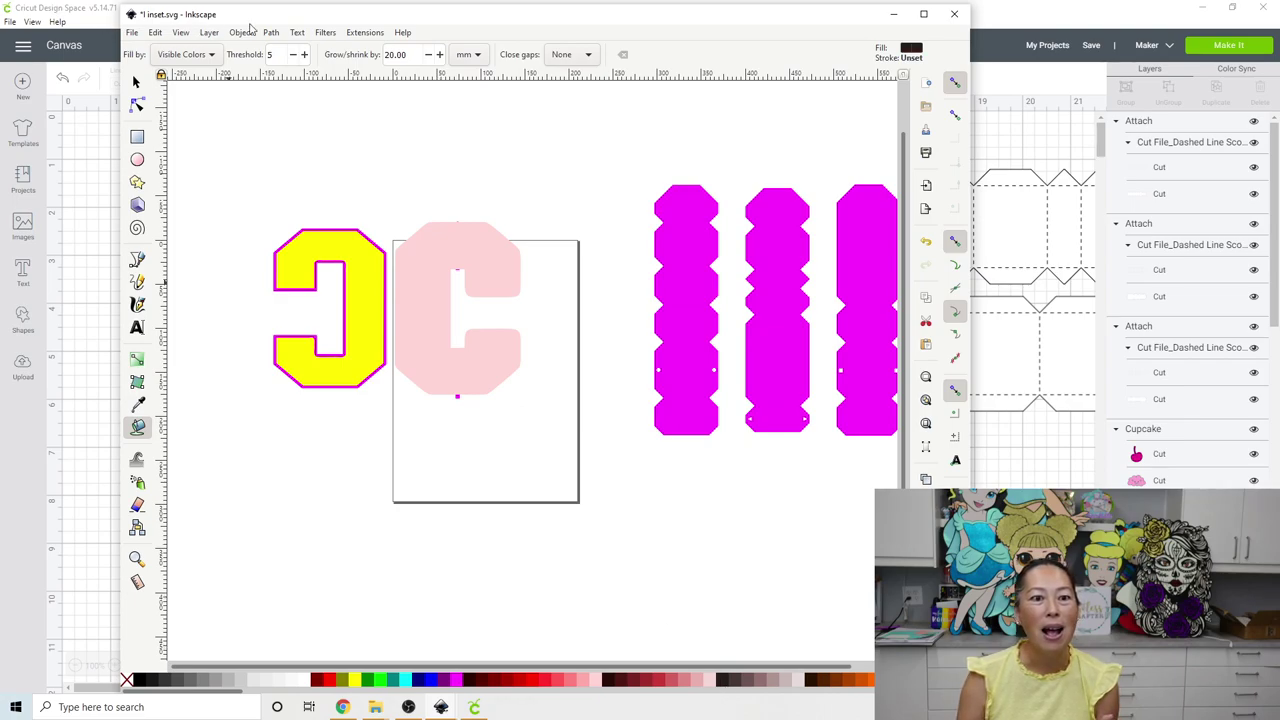
# - Fill inside the yellow letter with black at a -20 mm shrink
pyautogui.press('Tab')
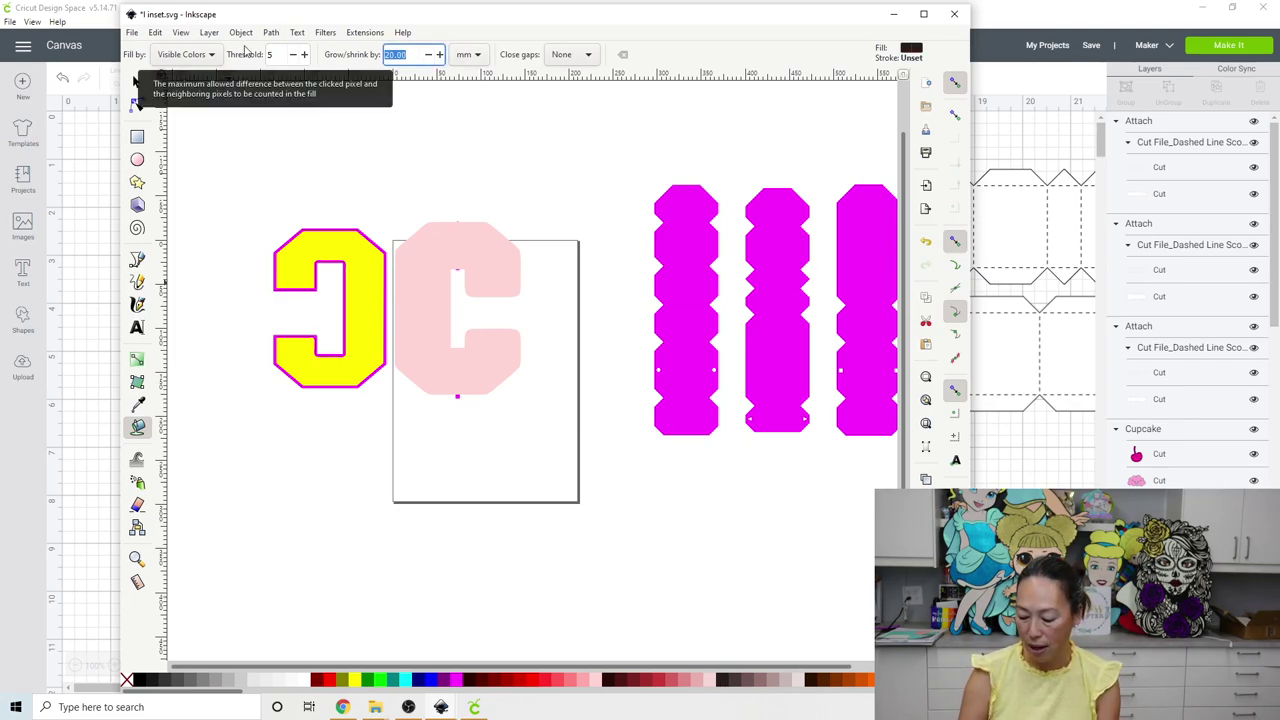
pyautogui.write('-20')
pyautogui.press('Return')
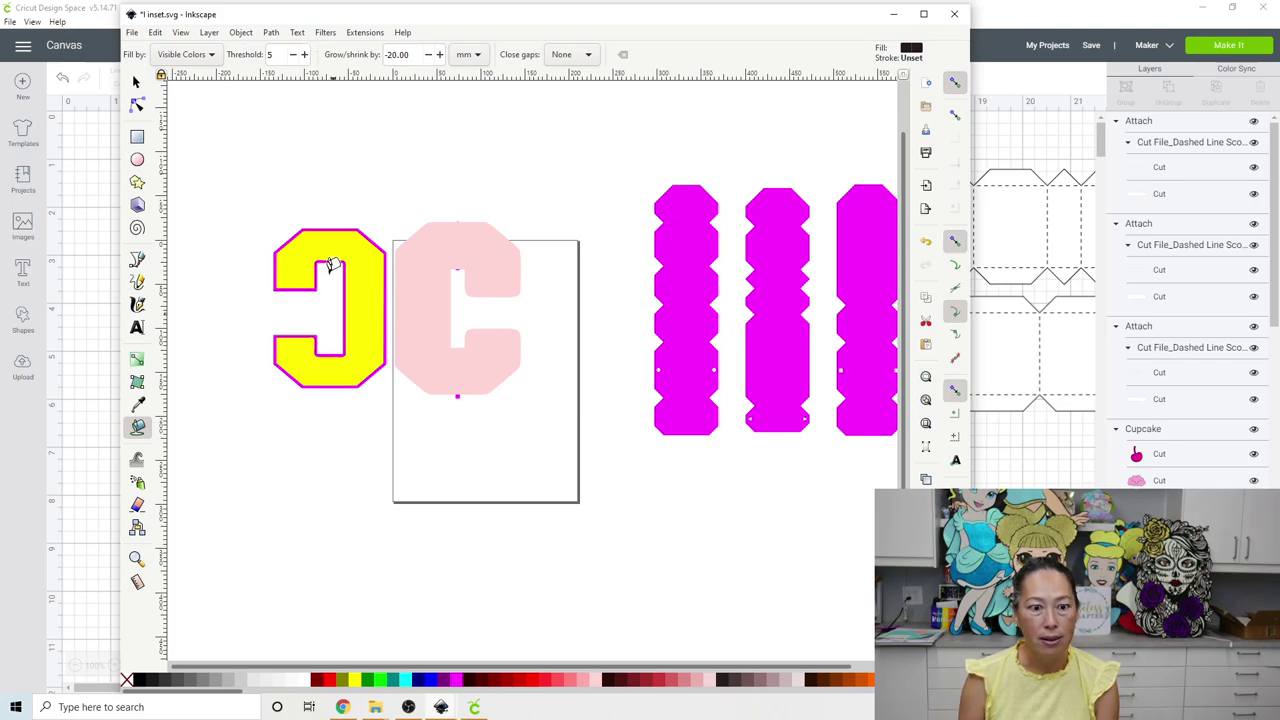
pyautogui.click(337, 238)
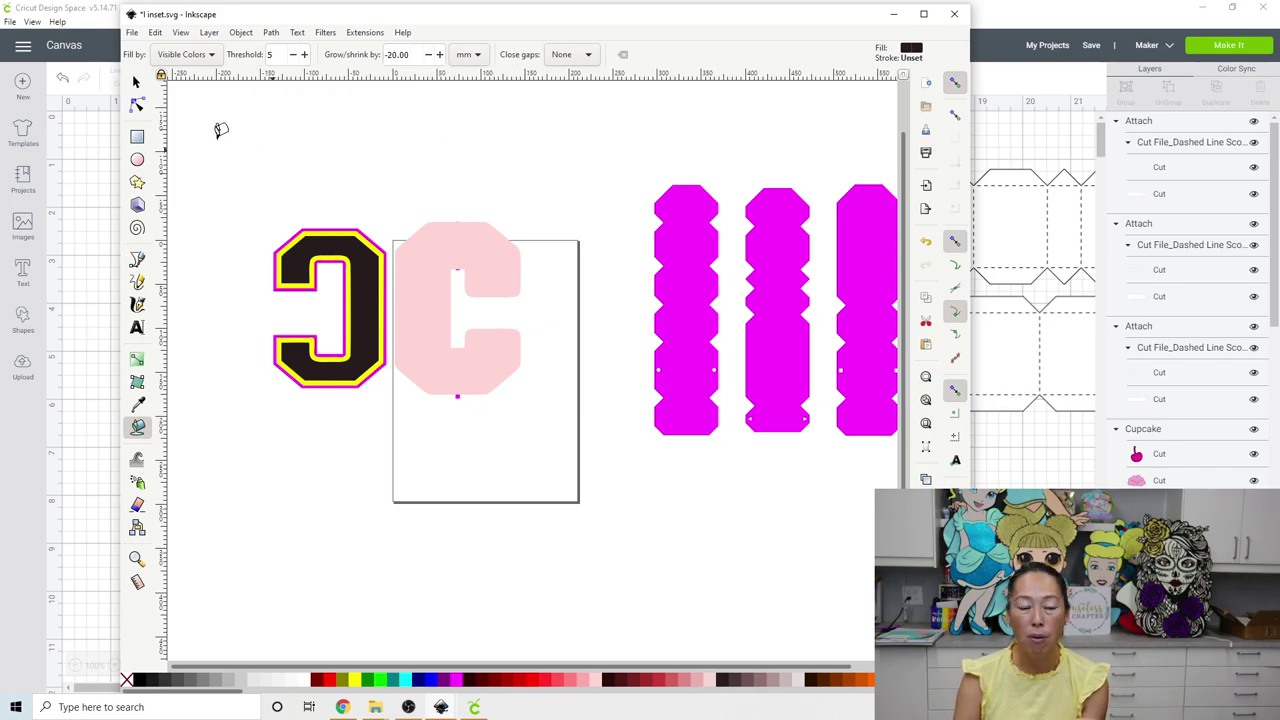
# - Select the black and pink letters and convert them to plain paths
pyautogui.click(136, 81)
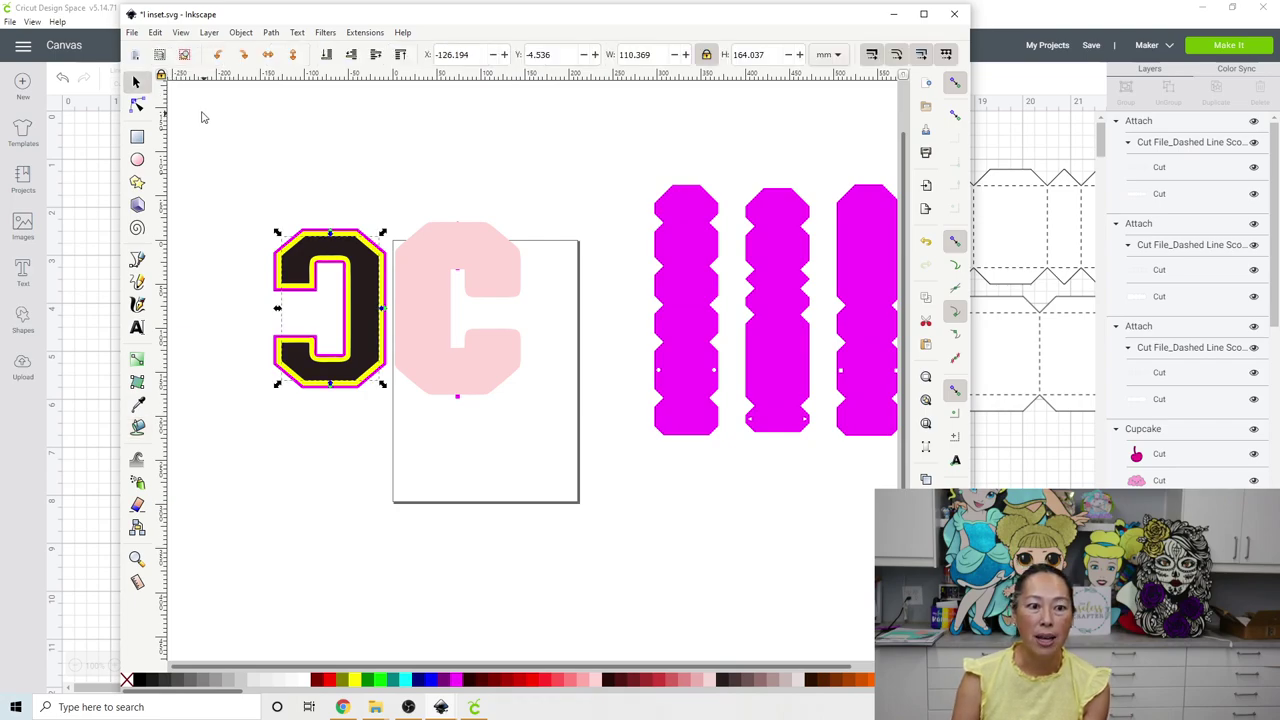
pyautogui.moveTo(200, 117); pyautogui.dragTo(643, 440)
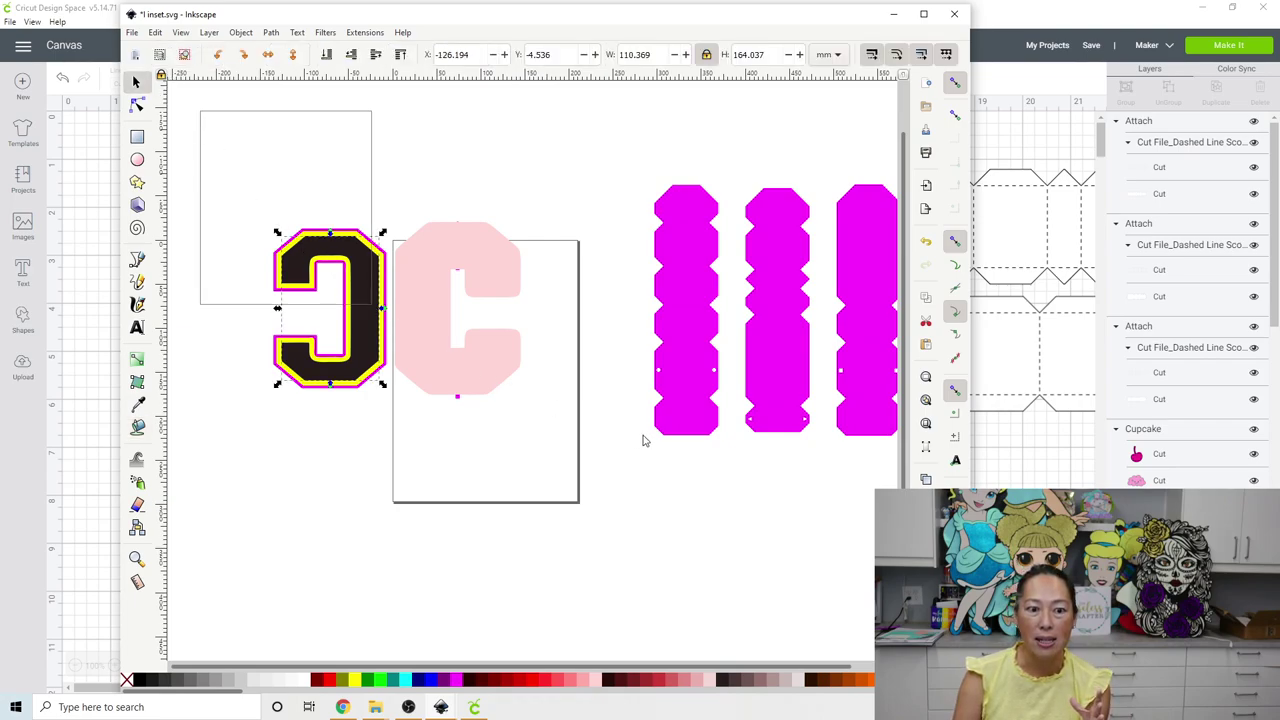
pyautogui.moveTo(831, 490); pyautogui.dragTo(866, 494)
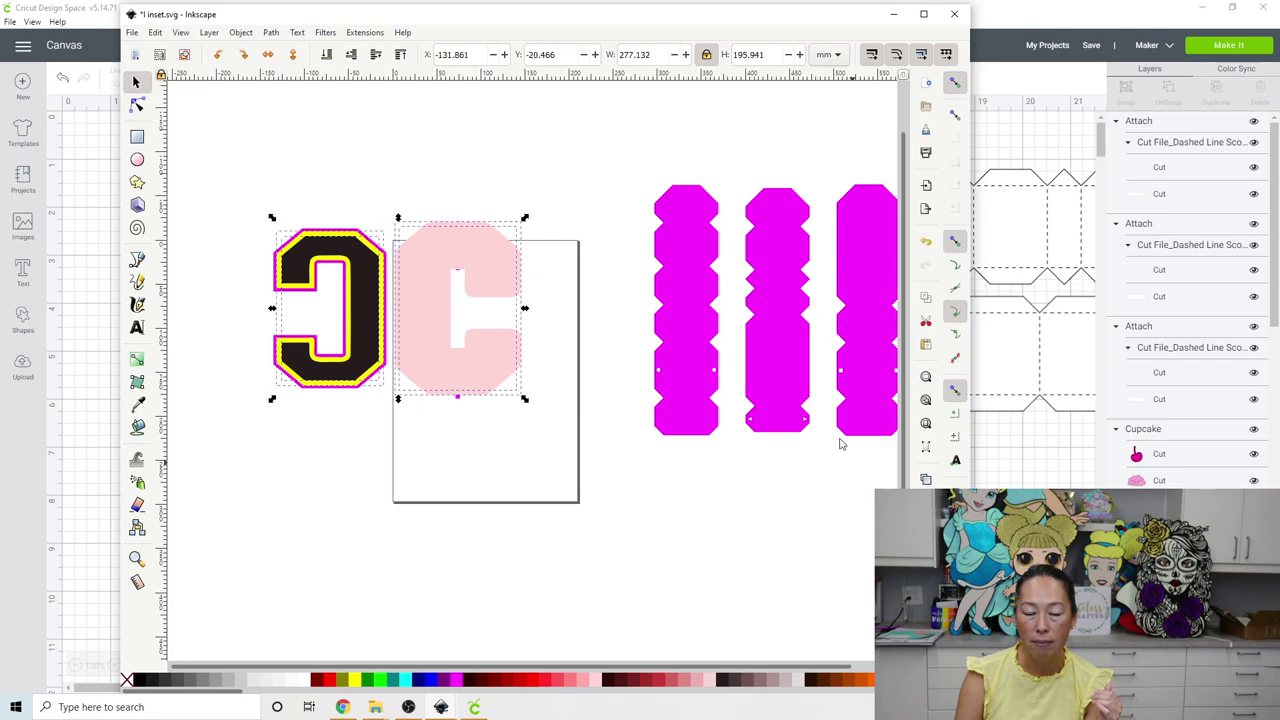
pyautogui.click(269, 32)
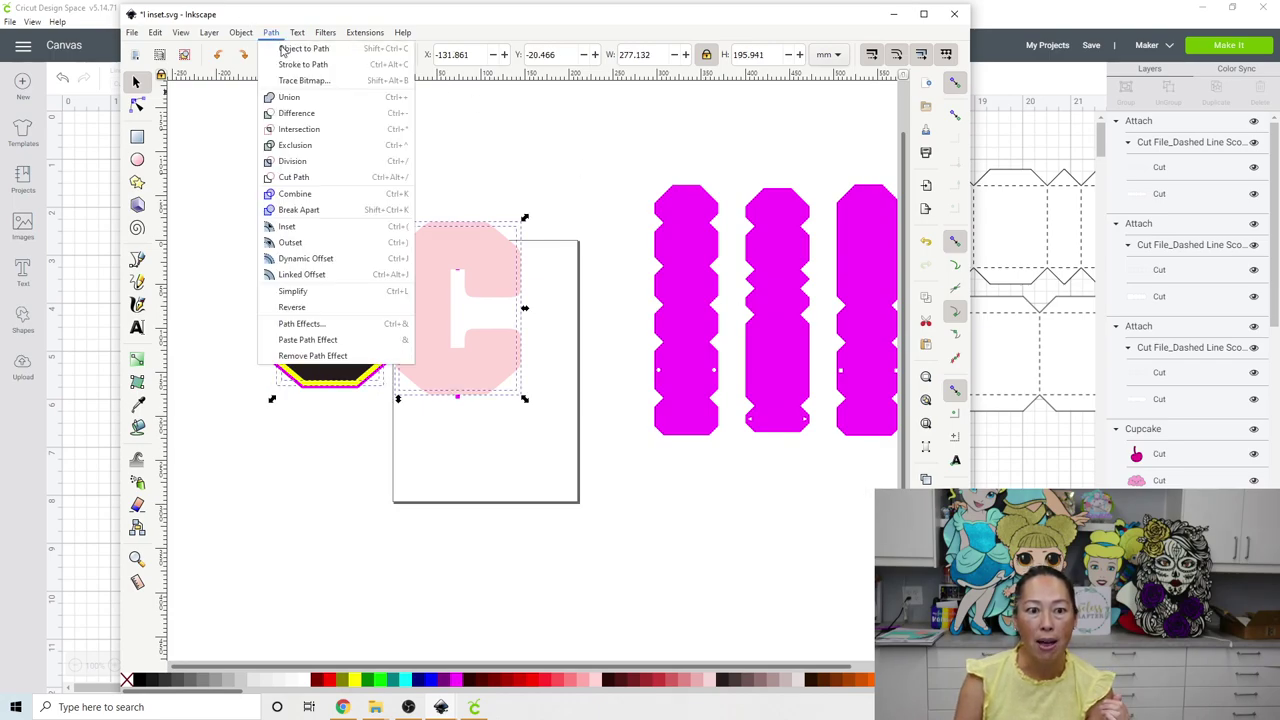
pyautogui.click(282, 52)
# - Save the drawing as 'c offset and insert' SVG
pyautogui.click(133, 33)
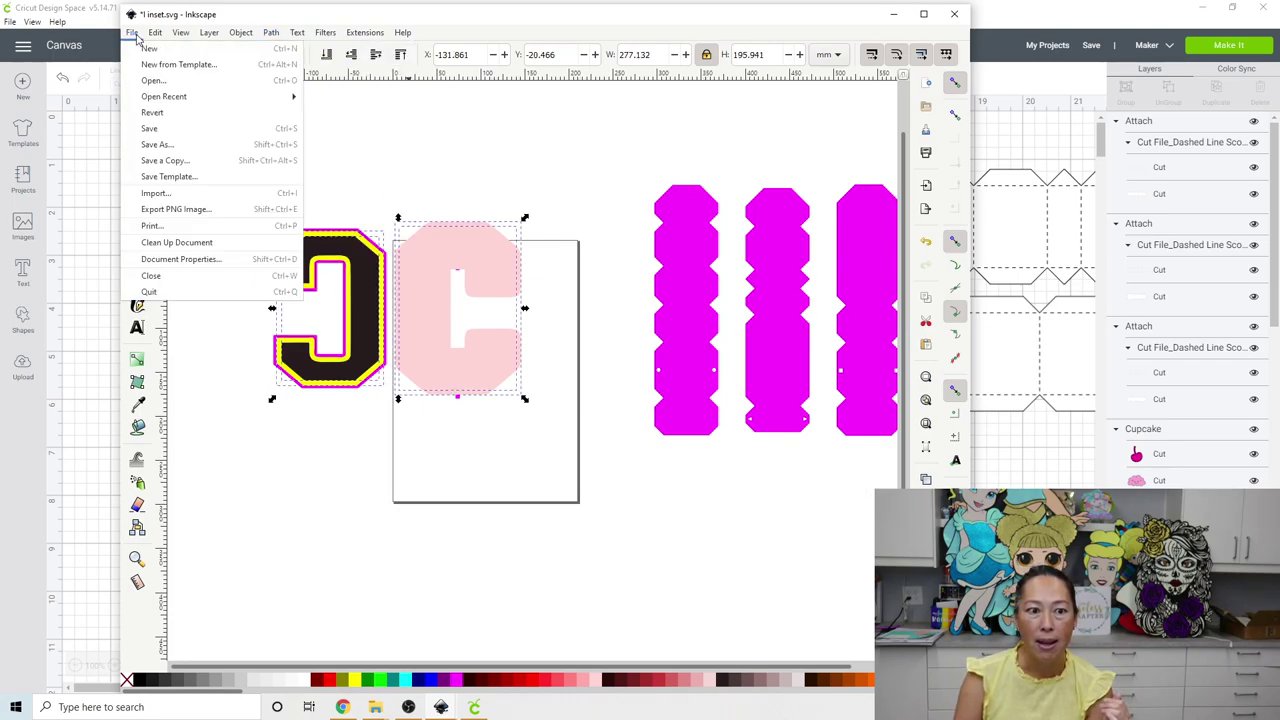
pyautogui.click(166, 144)
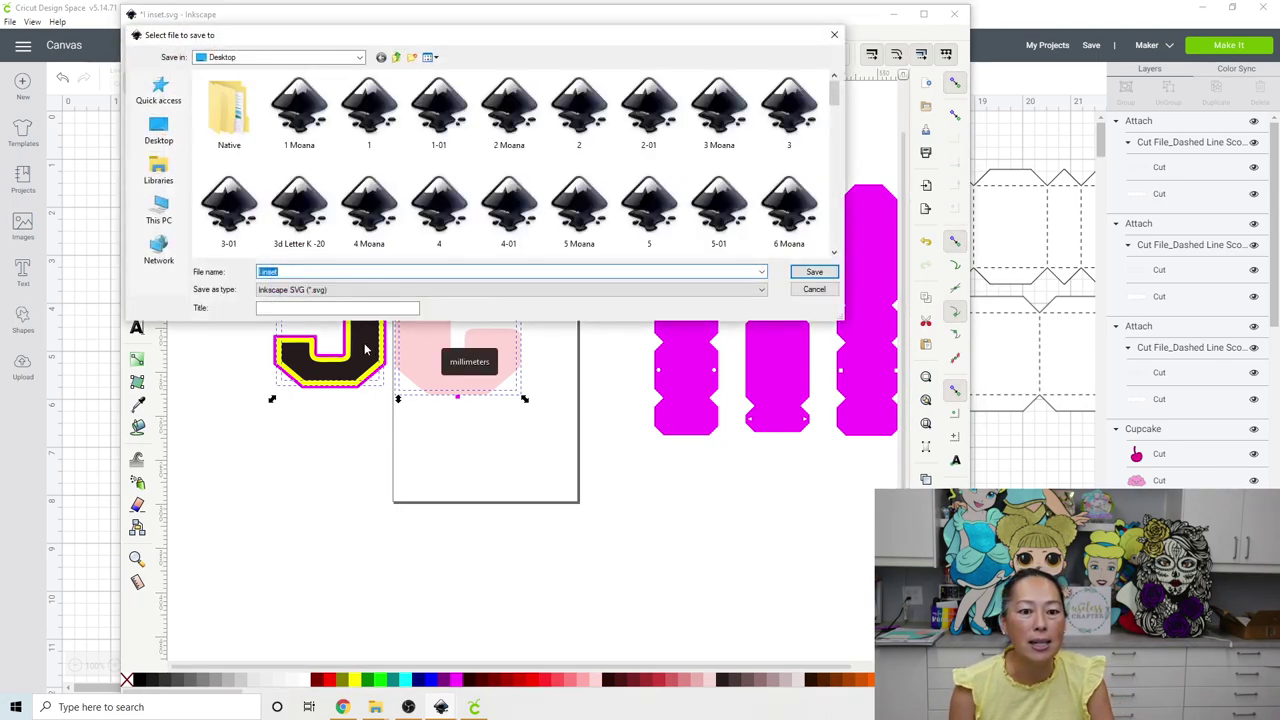
pyautogui.write('c ')
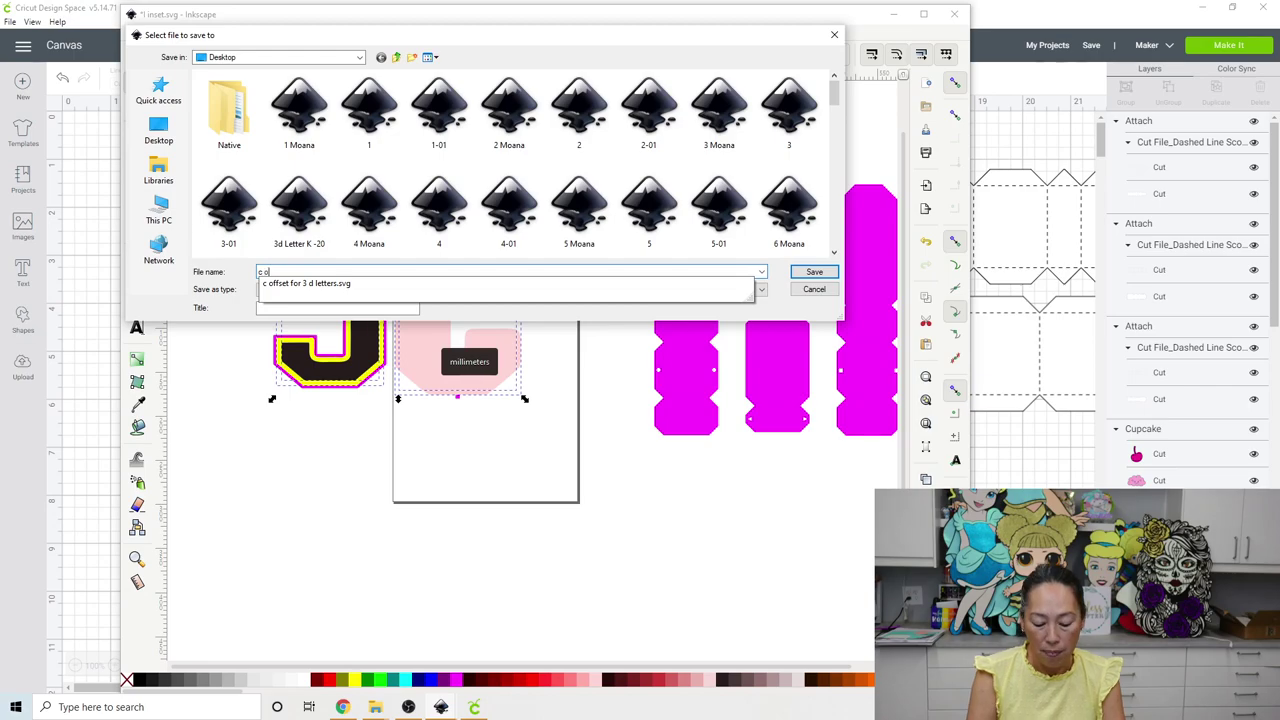
pyautogui.write('offset and inset')
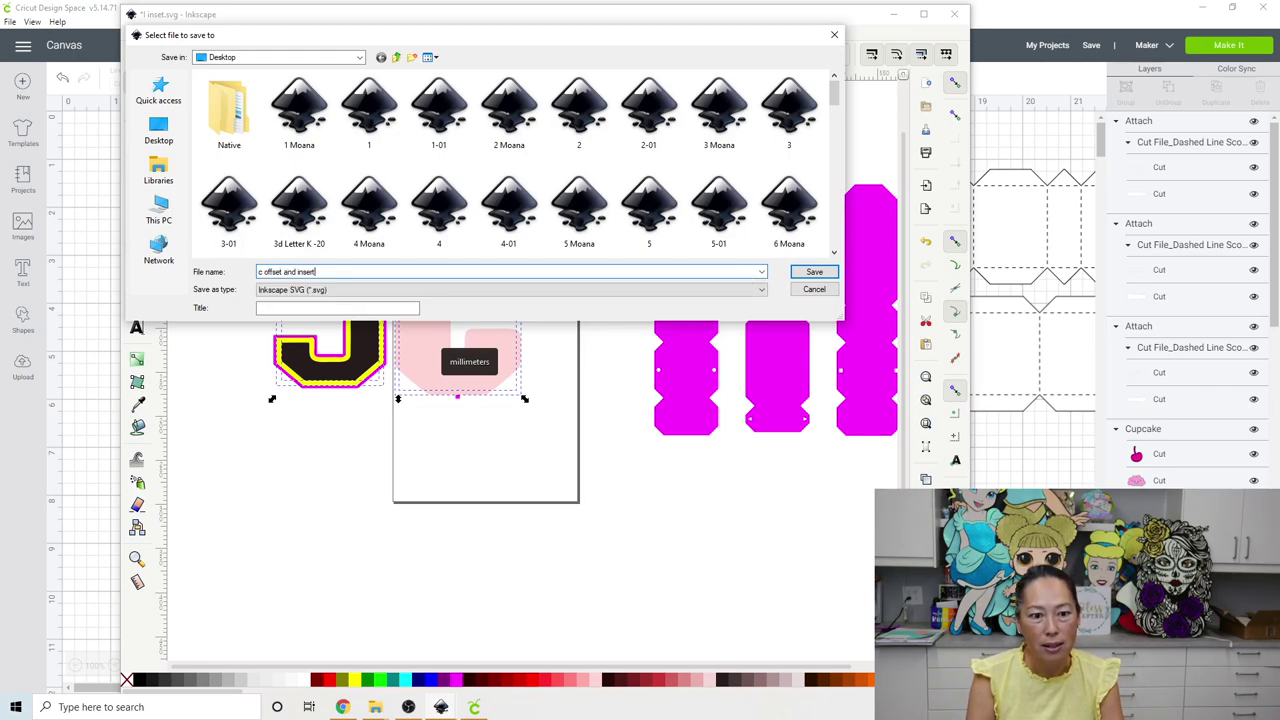
pyautogui.press('Return')
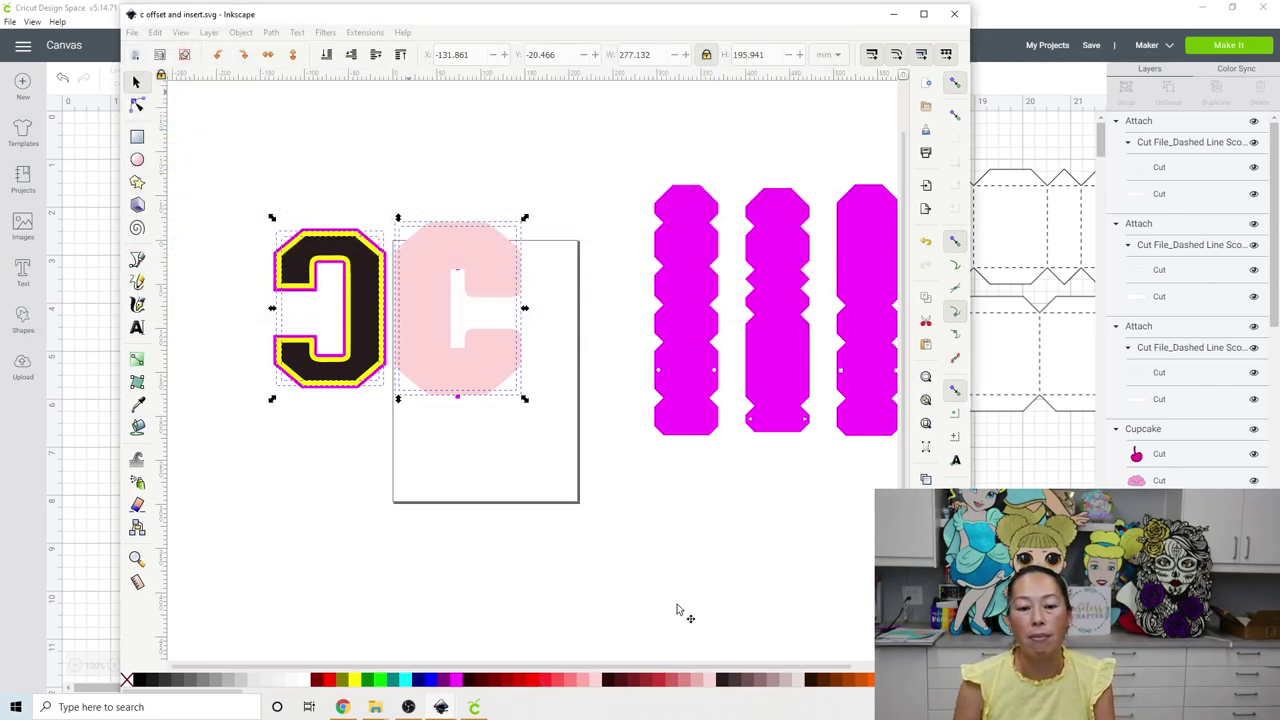
# - Upload the 'c offset and insert' SVG and add the uploaded C design to the canvas
pyautogui.click(73, 305)
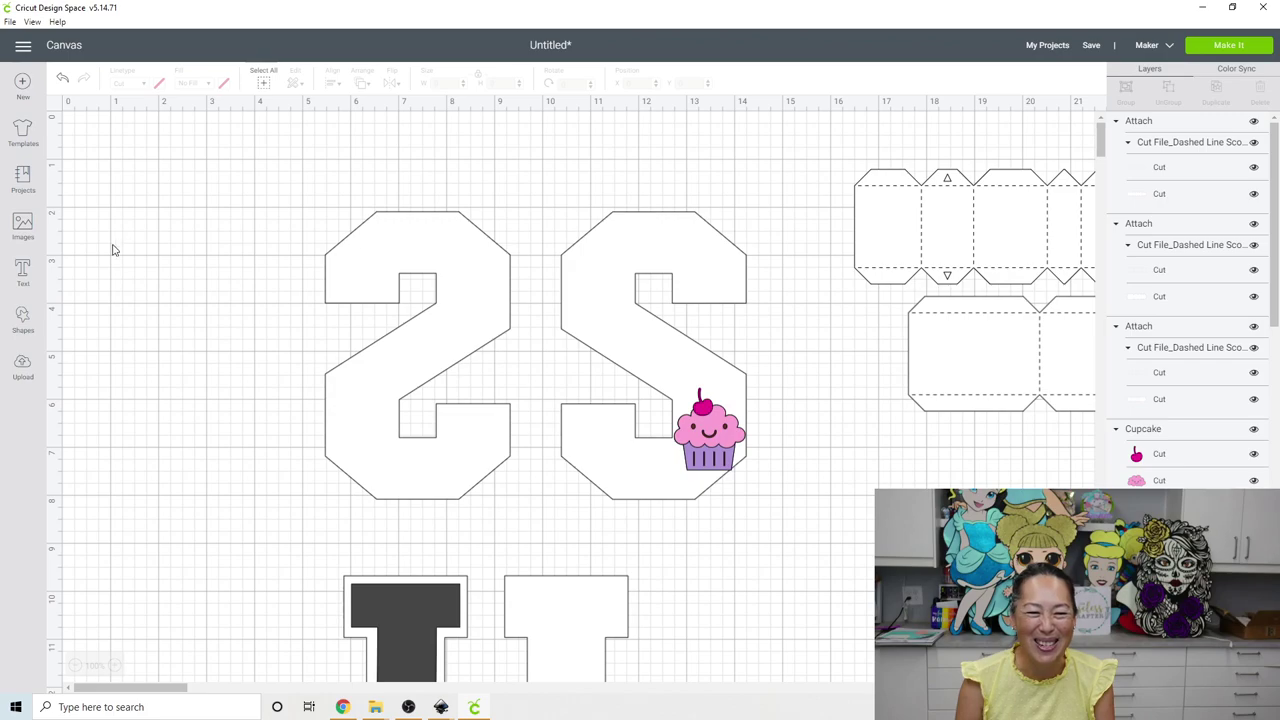
pyautogui.click(23, 367)
pyautogui.click(333, 330)
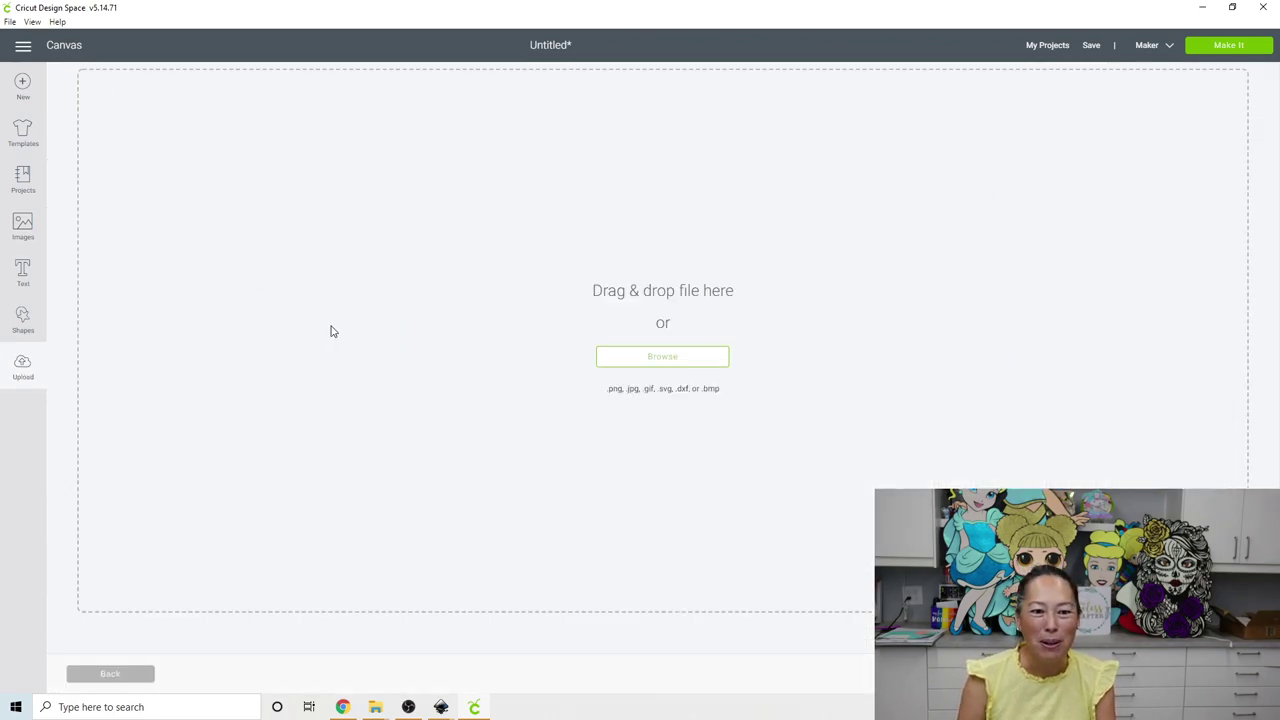
pyautogui.click(684, 366)
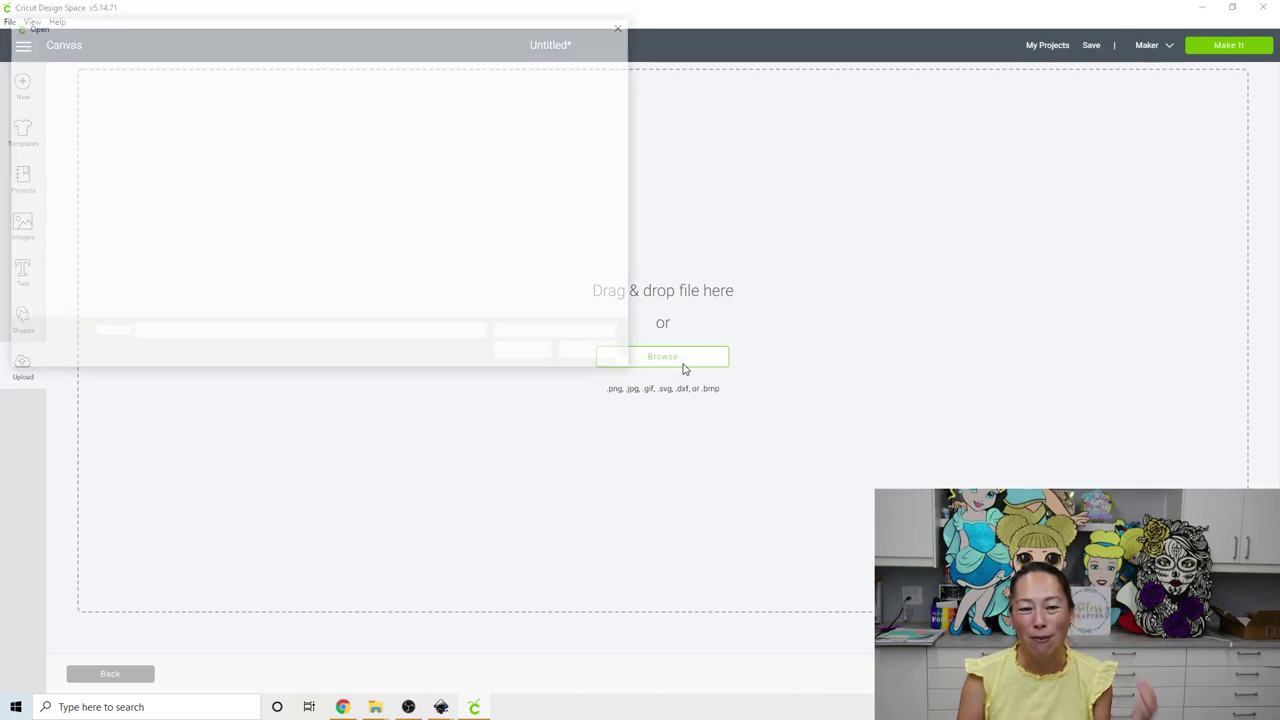
pyautogui.scroll(-3, 318, 203)
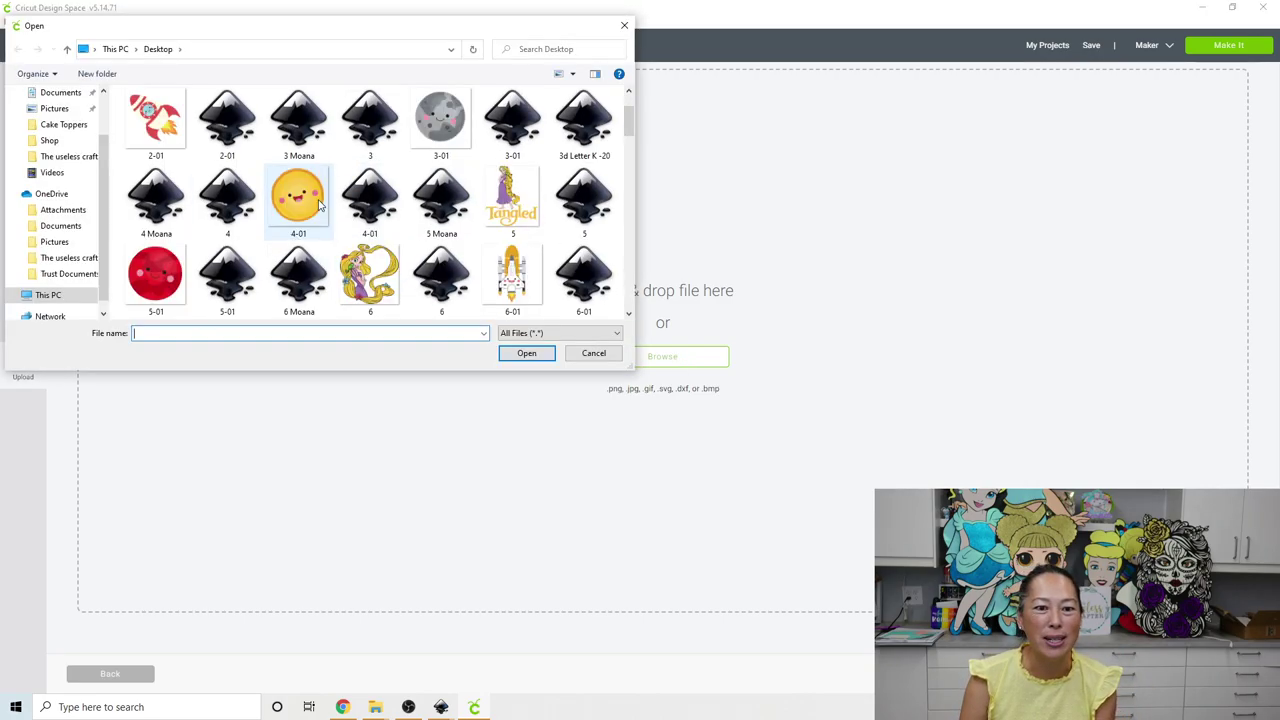
pyautogui.scroll(-2, 320, 205)
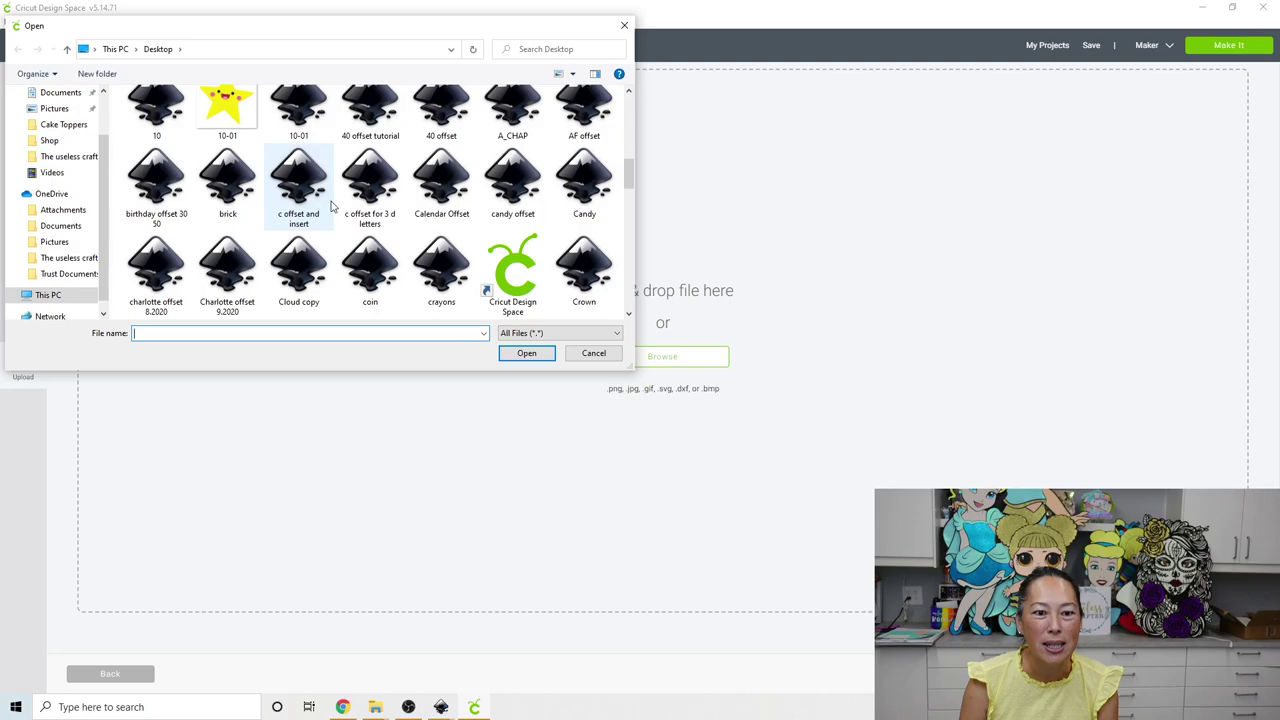
pyautogui.doubleClick(296, 185)
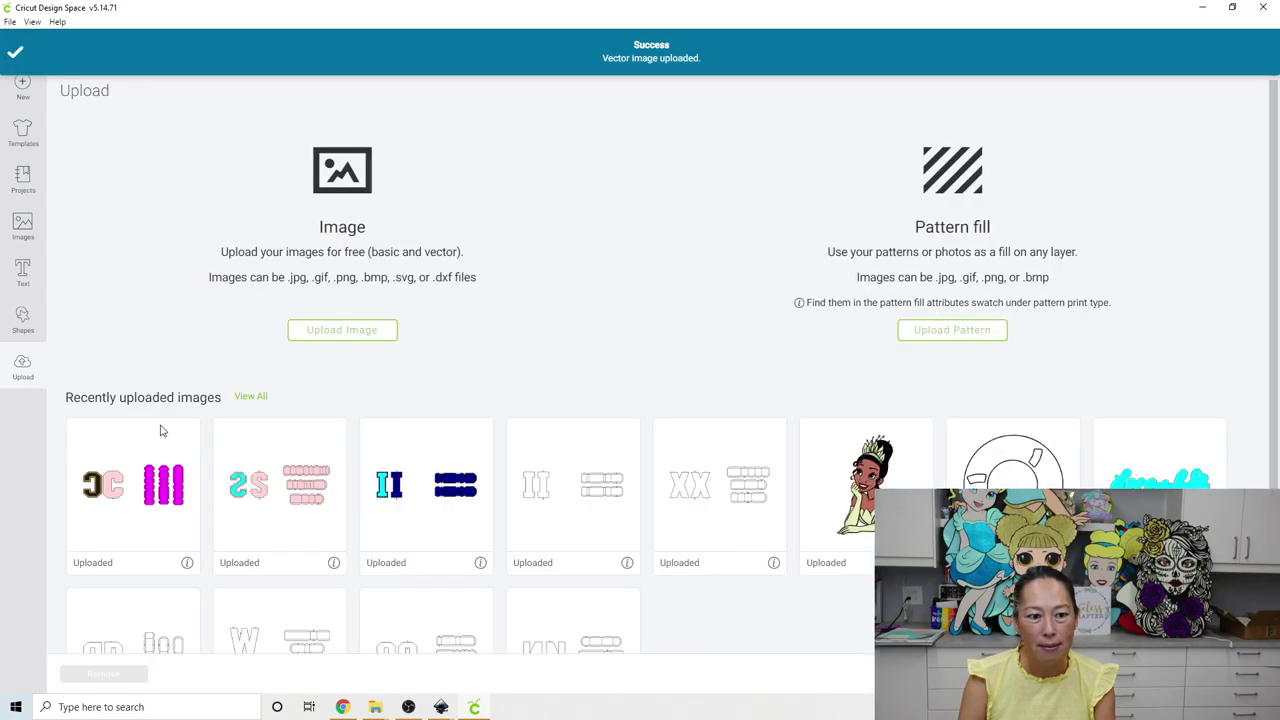
pyautogui.click(103, 462)
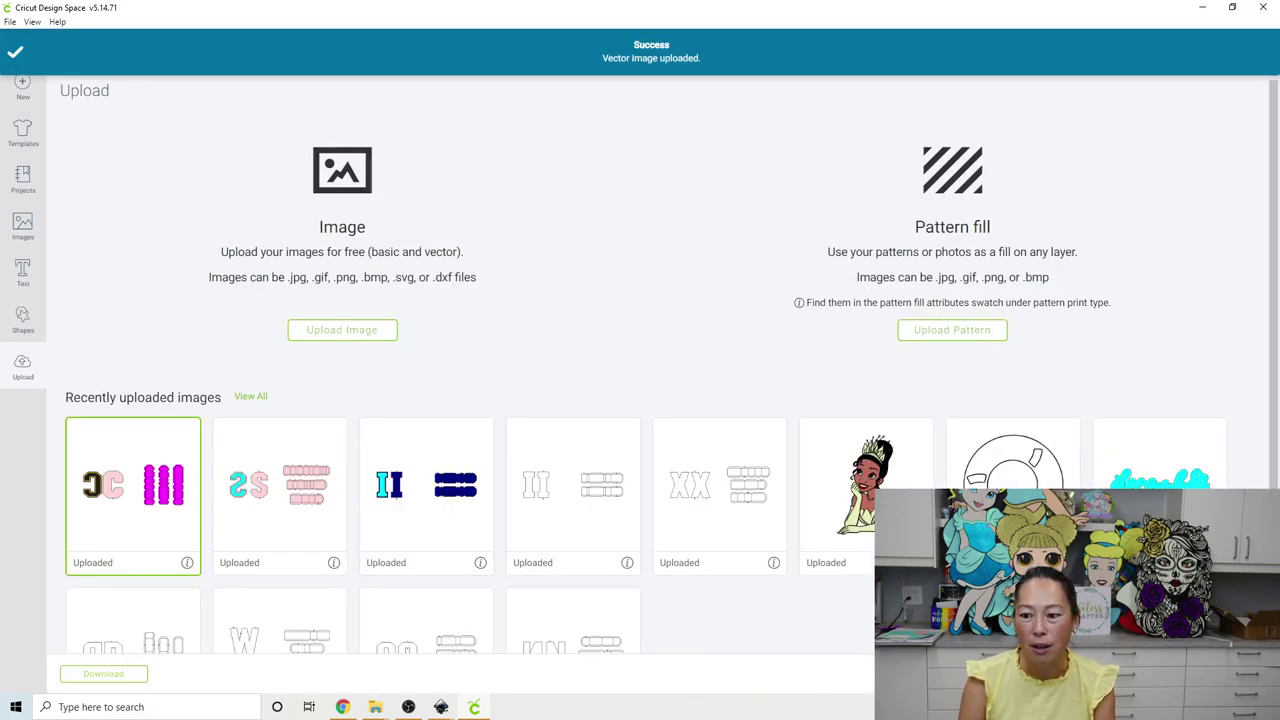
pyautogui.press('Escape')
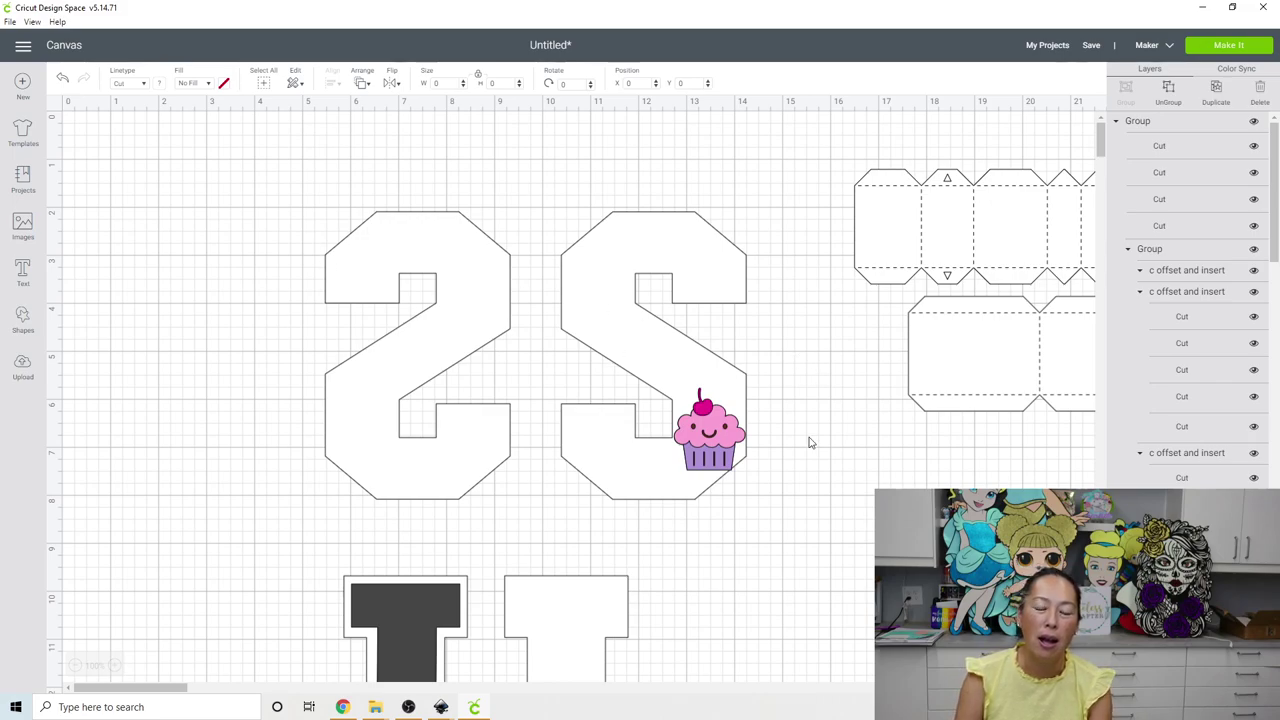
# - Drag the imported C set below the V letters, then delete it and restore it with undo
pyautogui.moveTo(210, 190); pyautogui.dragTo(380, 436)
pyautogui.scroll(-5, 380, 436)
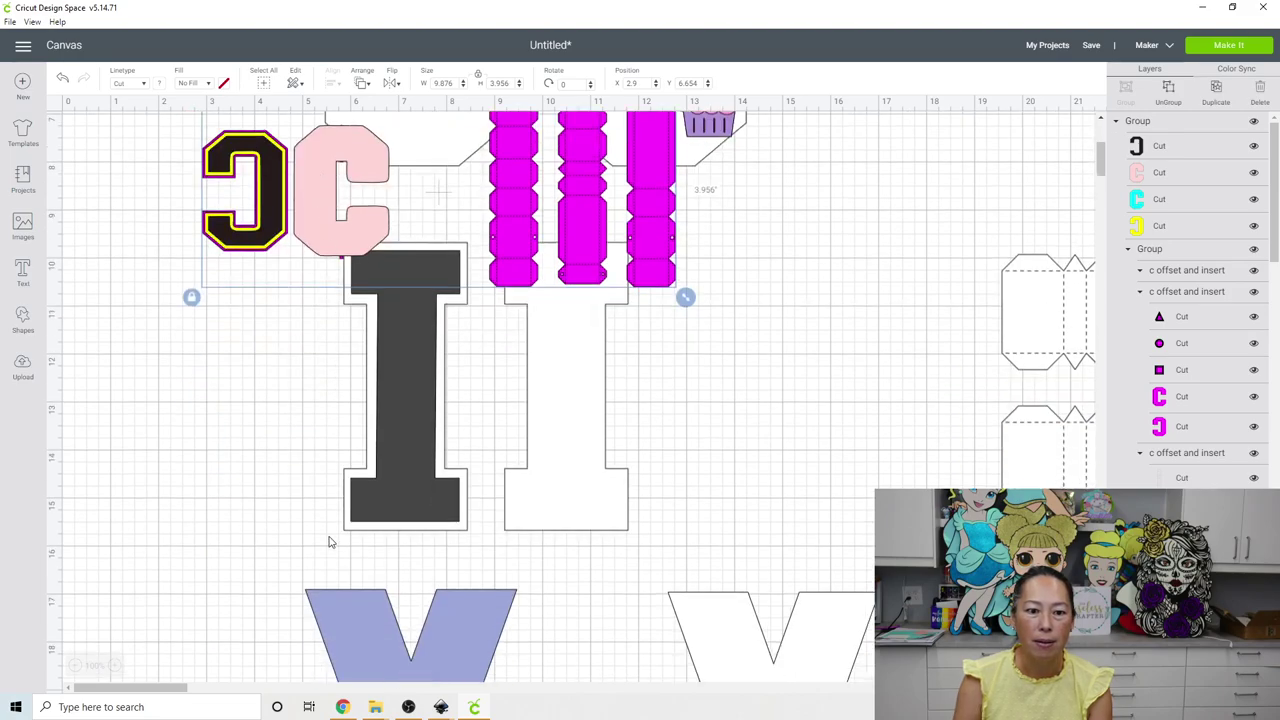
pyautogui.moveTo(425, 295); pyautogui.dragTo(430, 338)
pyautogui.moveTo(338, 174); pyautogui.dragTo(255, 582)
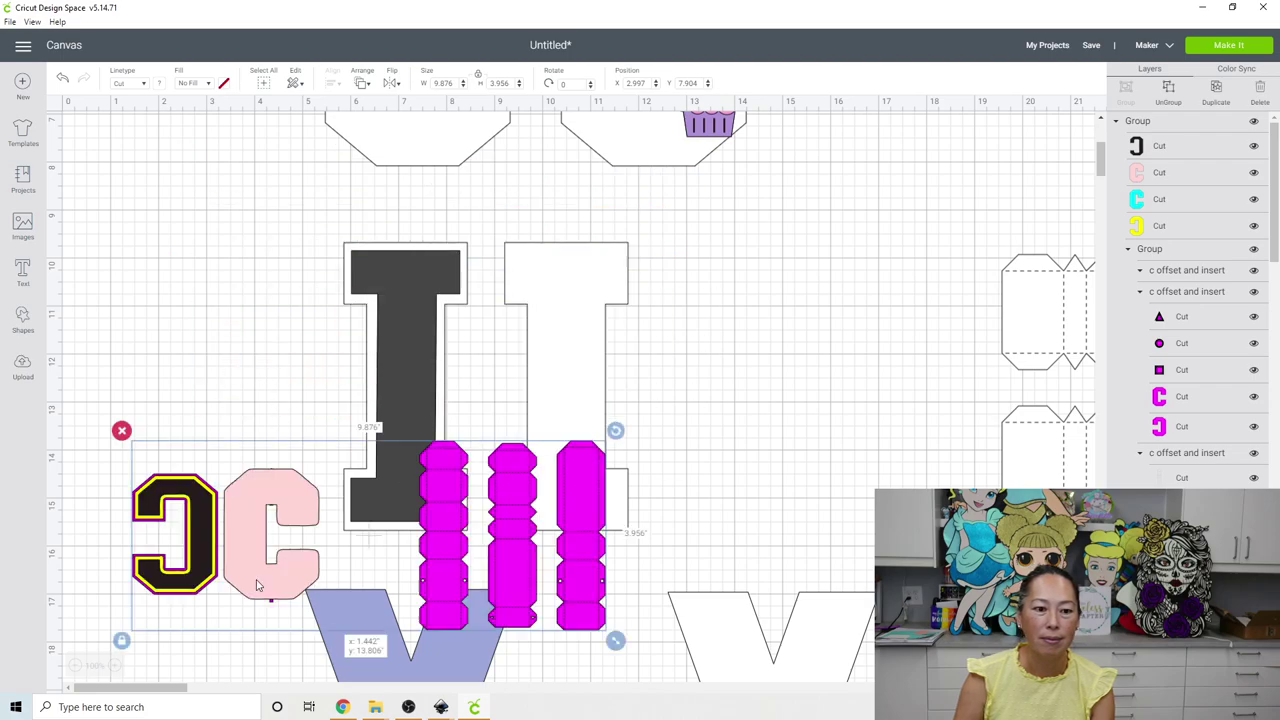
pyautogui.scroll(-10, 320, 297)
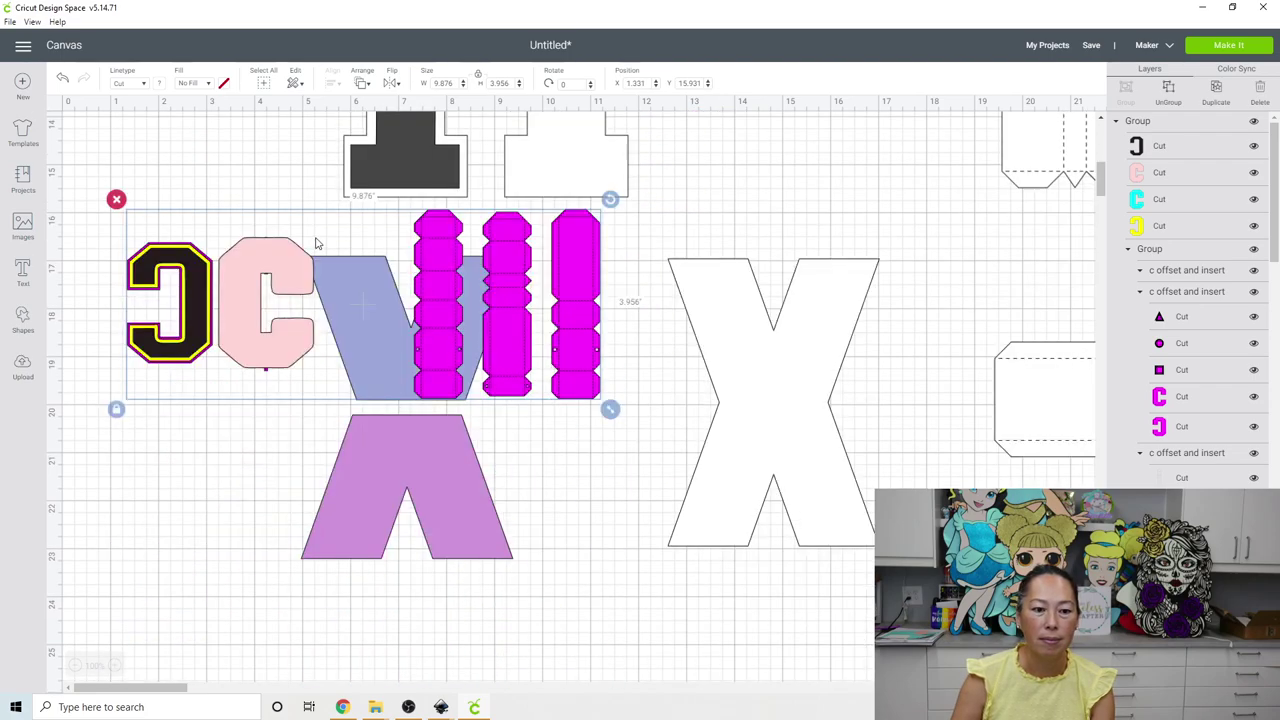
pyautogui.scroll(3, 252, 216)
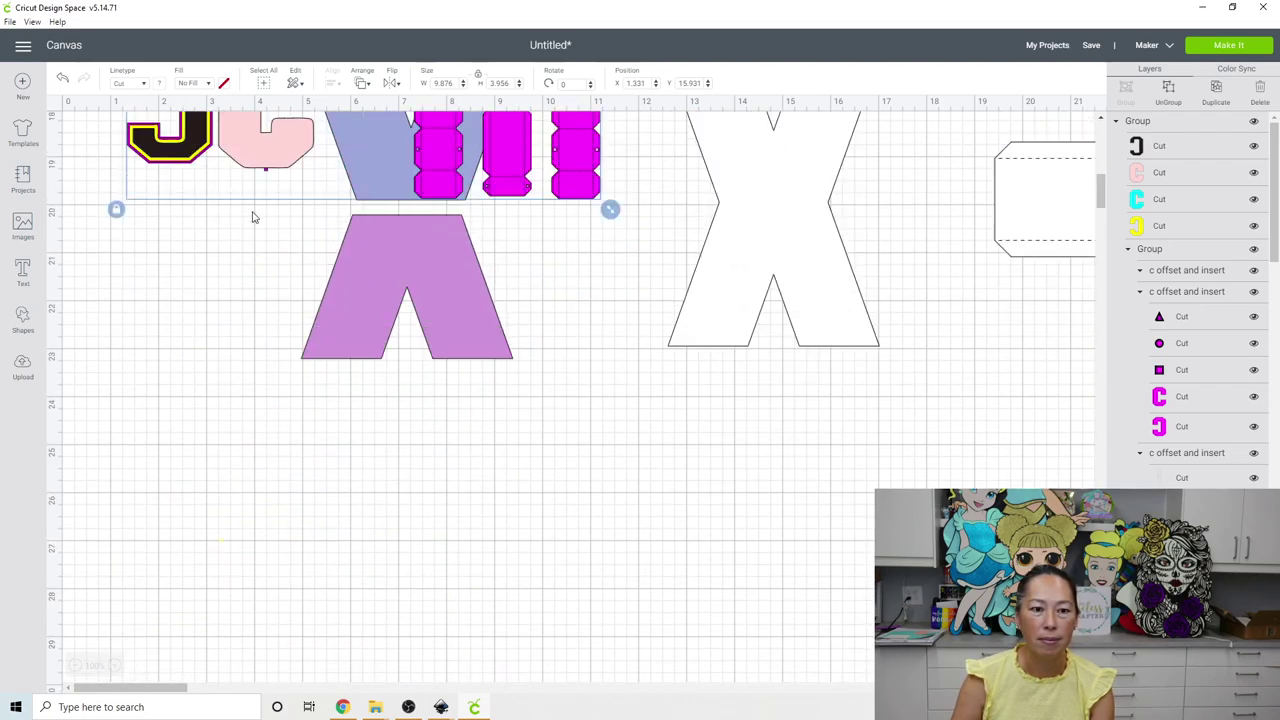
pyautogui.moveTo(248, 150); pyautogui.dragTo(365, 587)
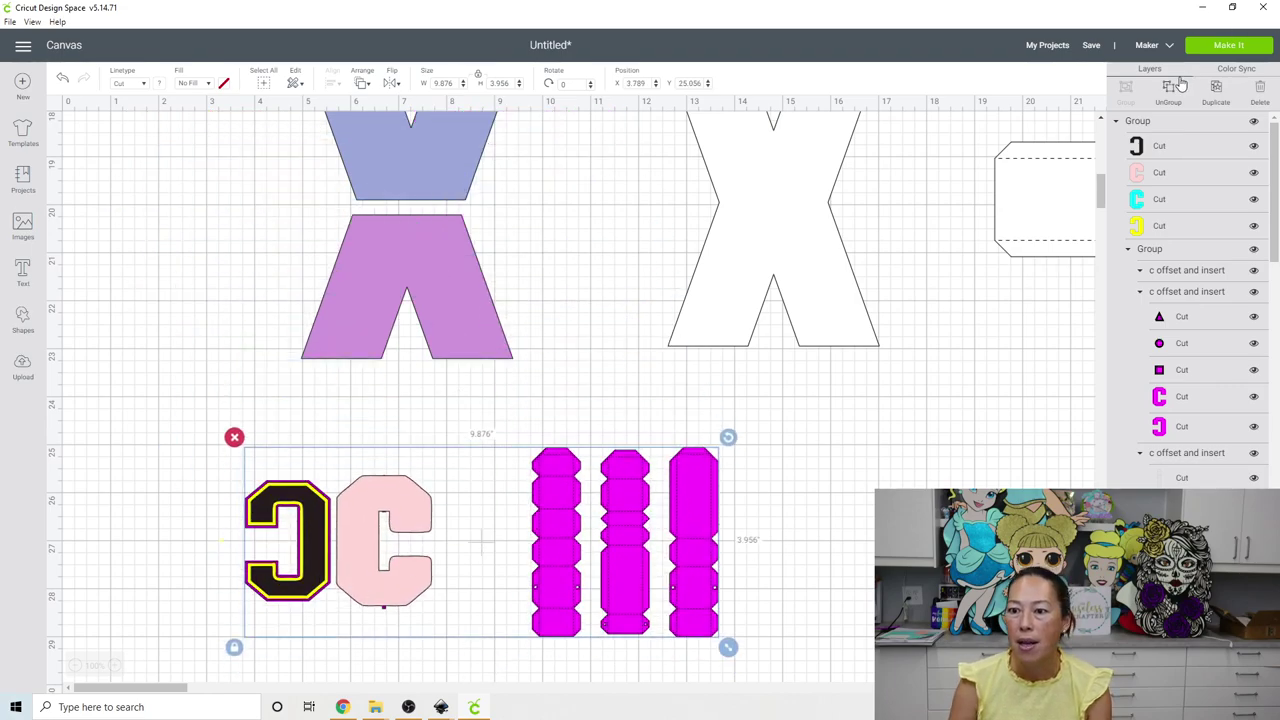
pyautogui.press('Delete')
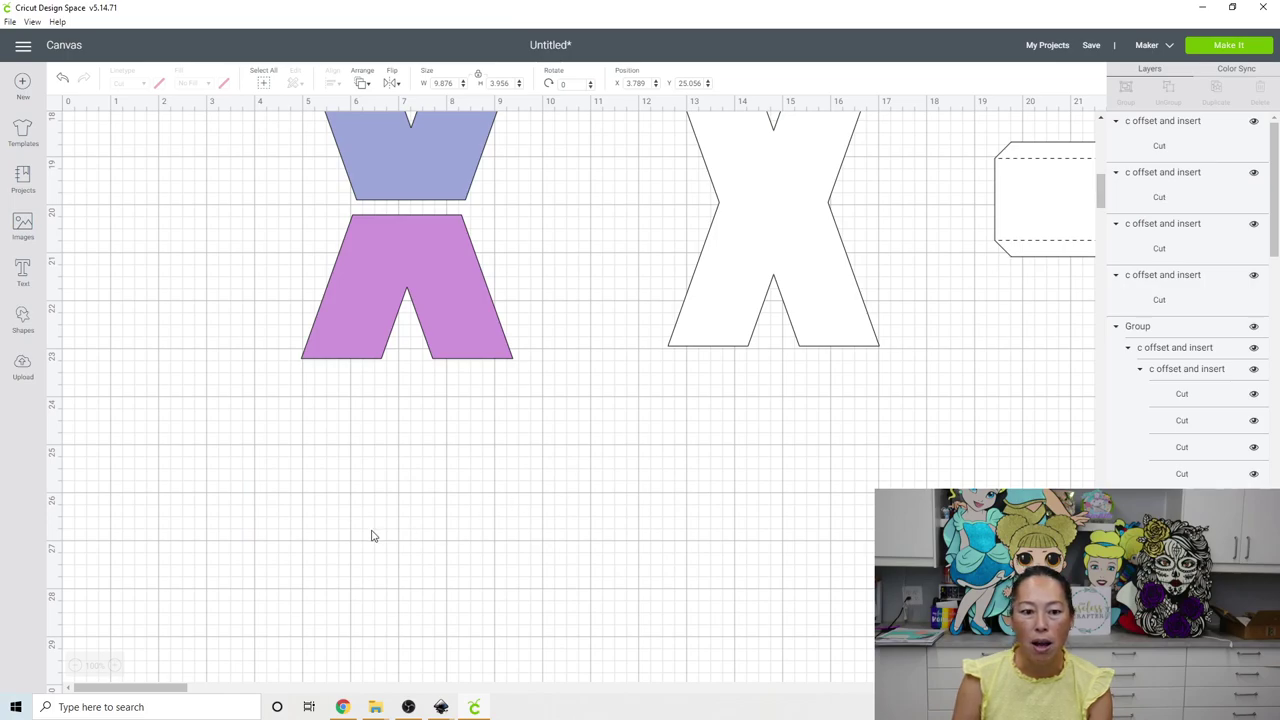
pyautogui.hotkey('ctrl', 'z')
# - Pull the black backing out of the C stack and shift the magenta C set left
pyautogui.click(320, 538)
pyautogui.moveTo(320, 538); pyautogui.dragTo(179, 531)
pyautogui.moveTo(313, 515); pyautogui.dragTo(221, 503)
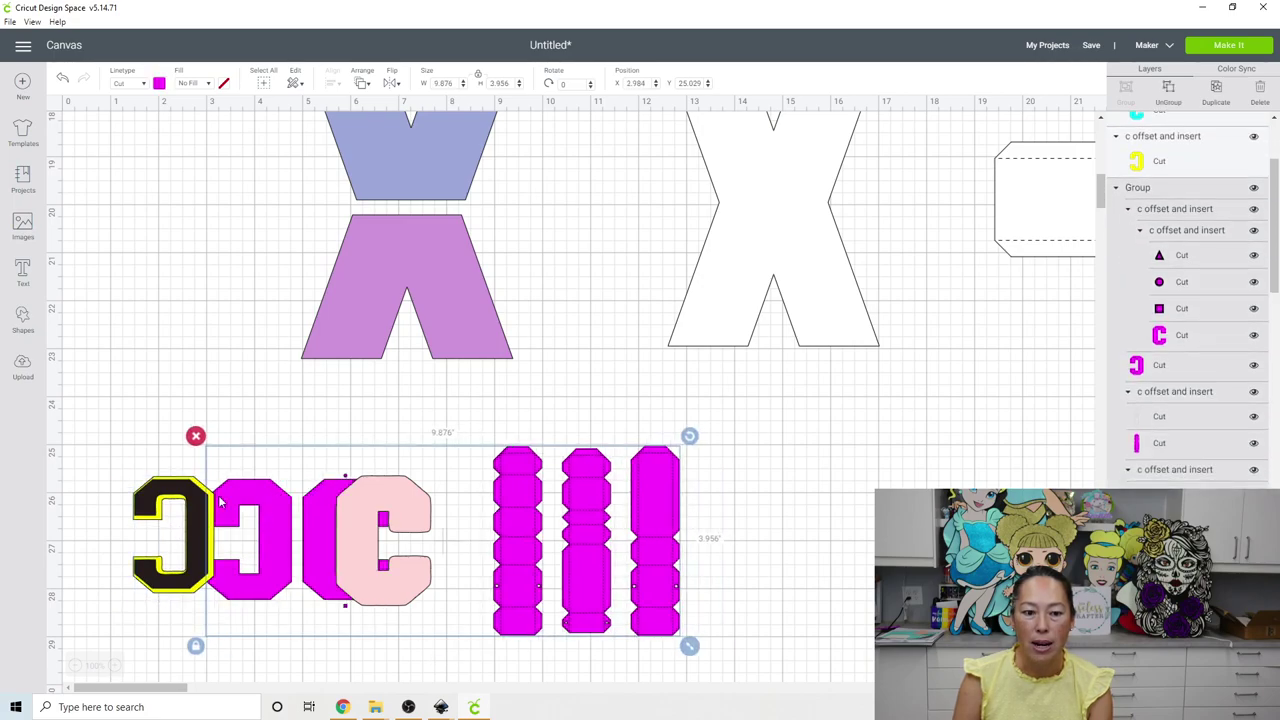
# - Move the pink C insert clear of the other pieces, then delete it and the cyan C insert
pyautogui.click(363, 500)
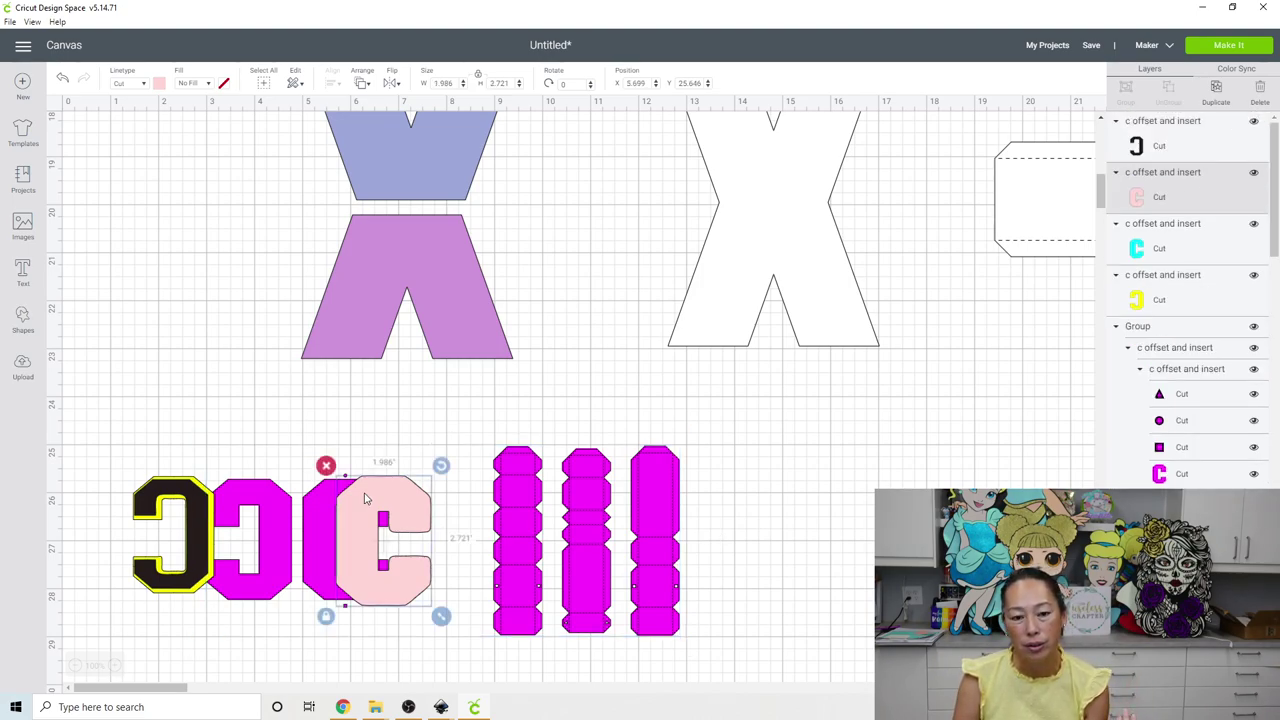
pyautogui.moveTo(365, 498); pyautogui.dragTo(645, 506)
pyautogui.moveTo(784, 515); pyautogui.dragTo(792, 515)
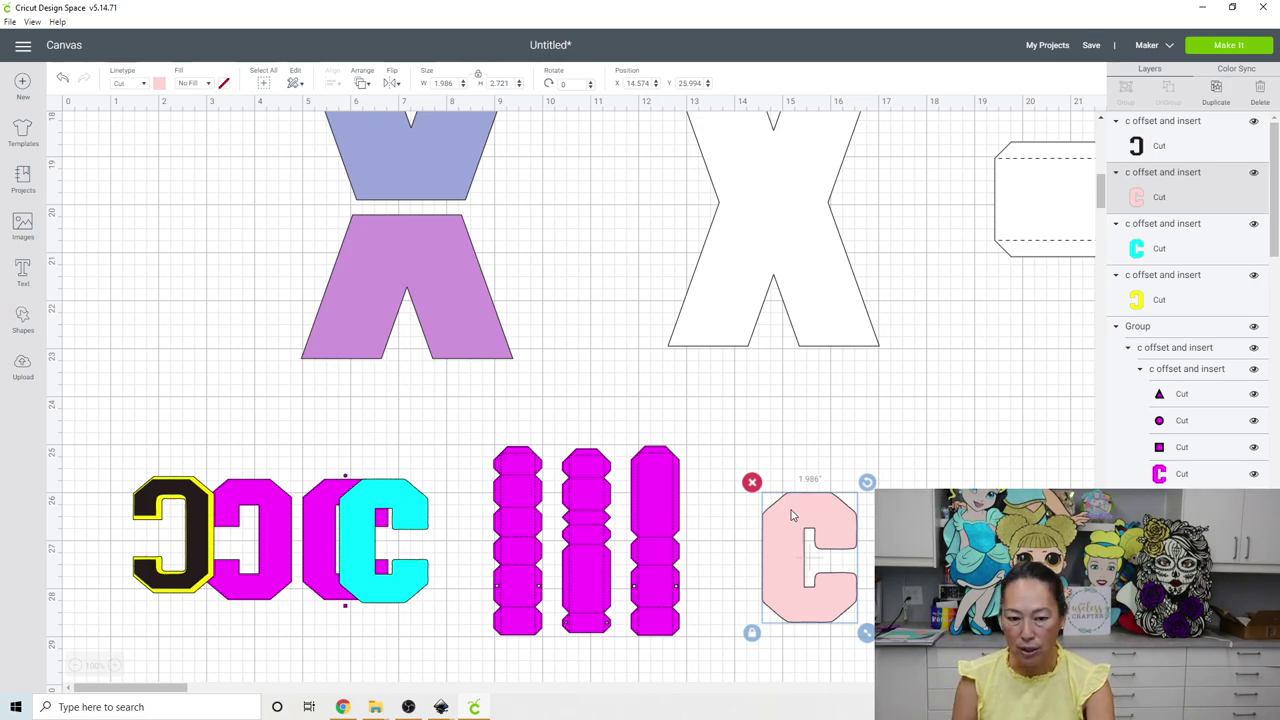
pyautogui.press('Delete')
pyautogui.click(403, 500)
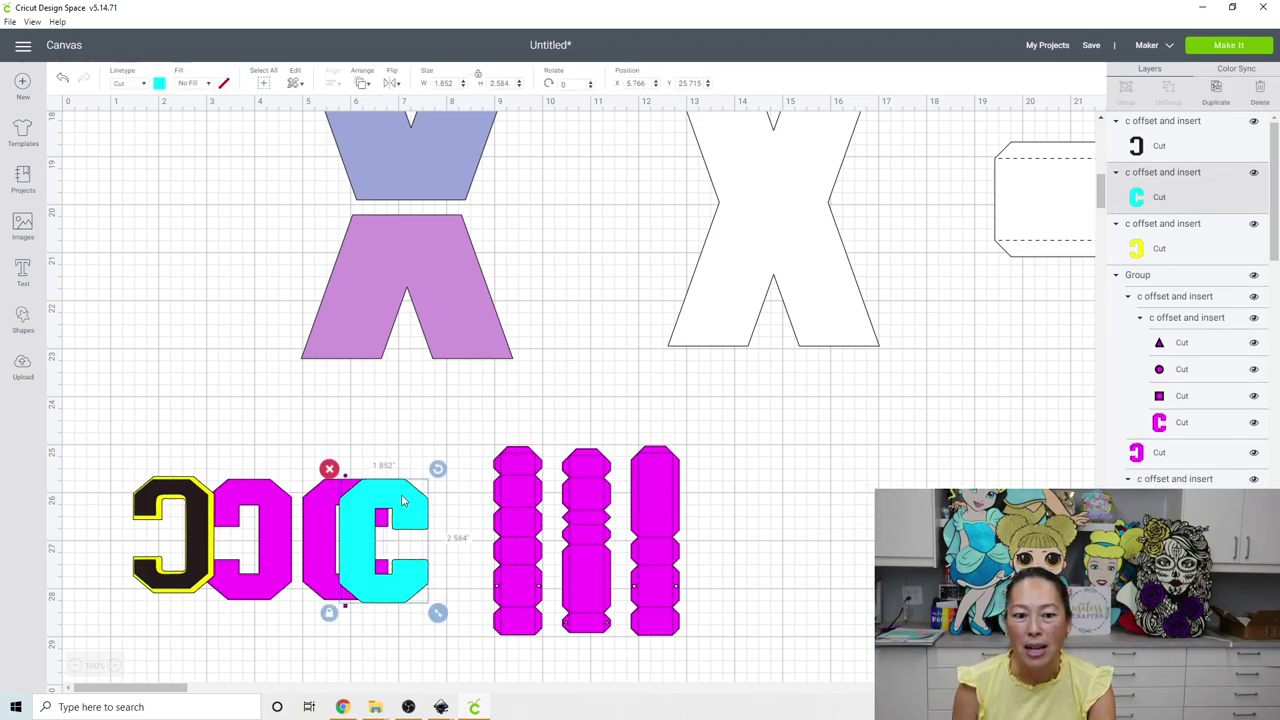
pyautogui.press('Delete')
# - Duplicate the reversed black-and-yellow C and flip the copy horizontally to face forward
pyautogui.click(193, 515)
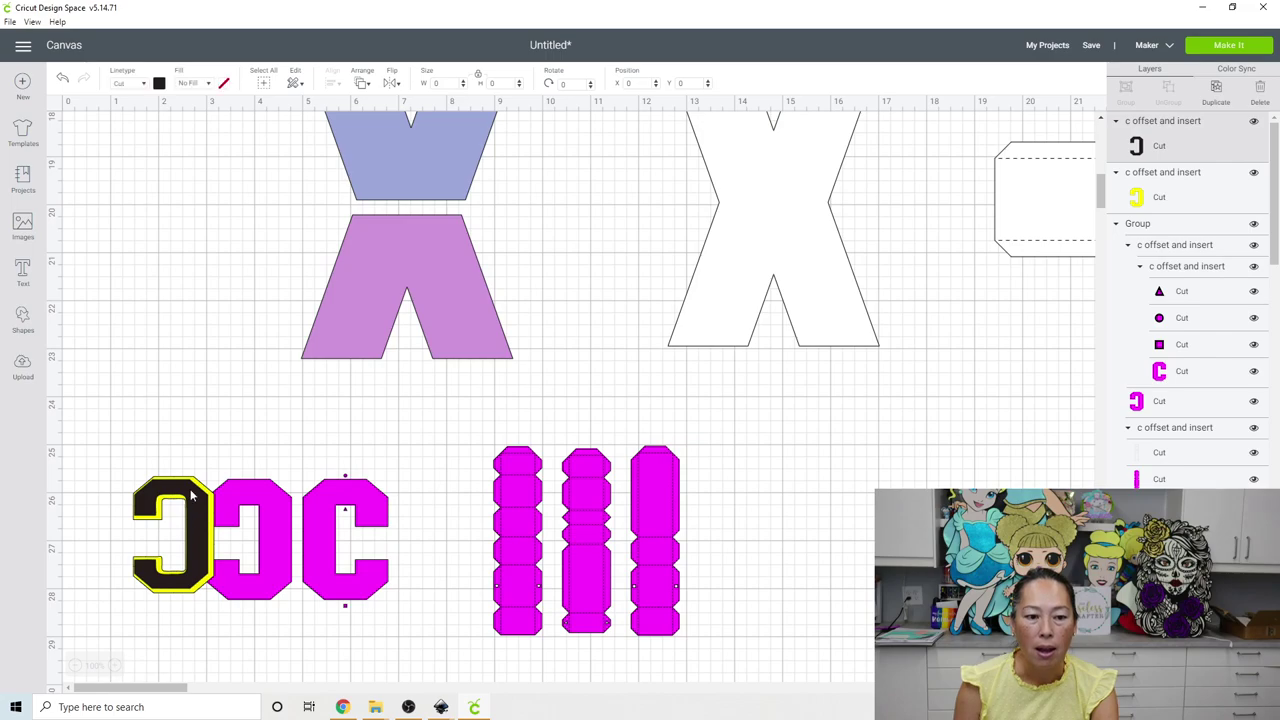
pyautogui.click(166, 448)
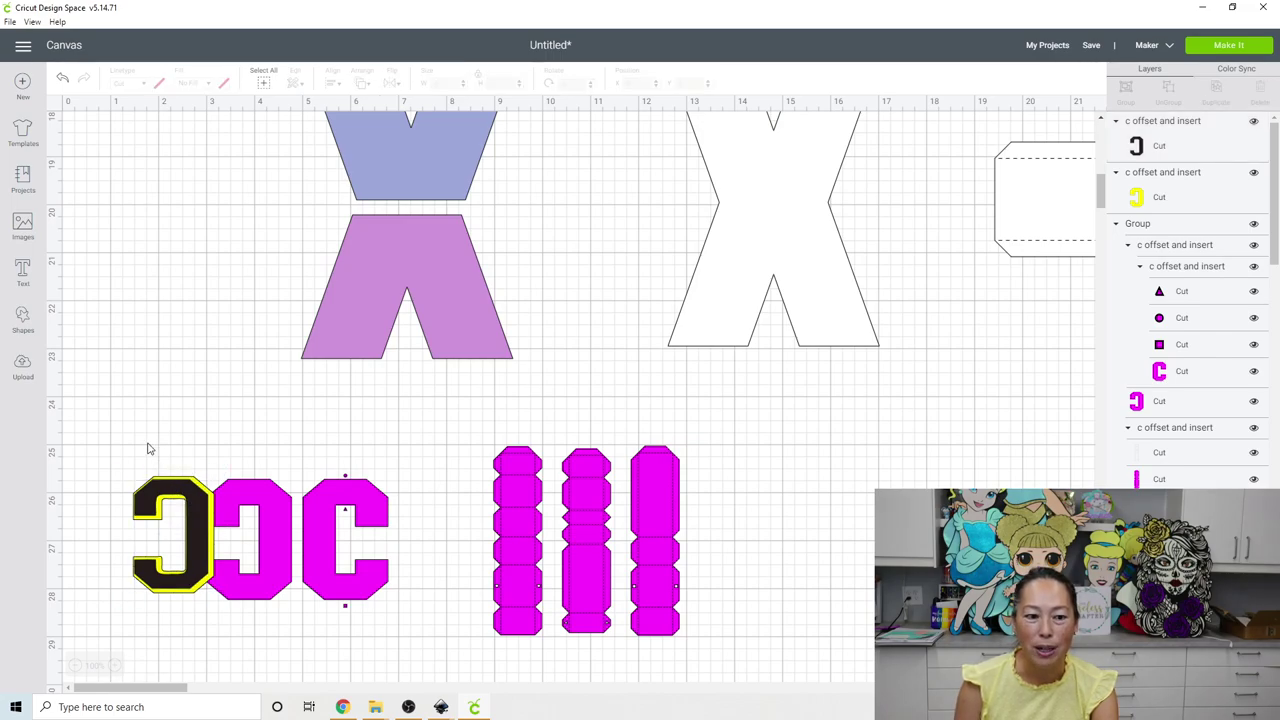
pyautogui.moveTo(143, 444); pyautogui.dragTo(145, 590)
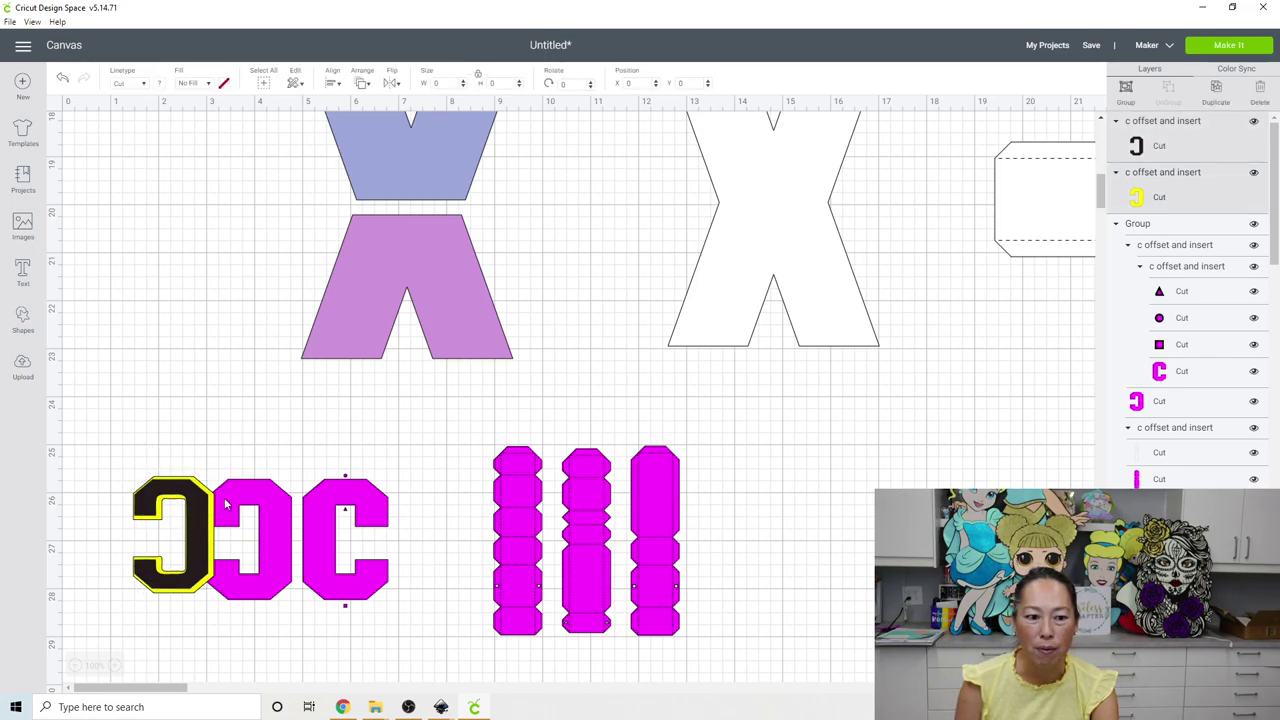
pyautogui.click(1219, 101)
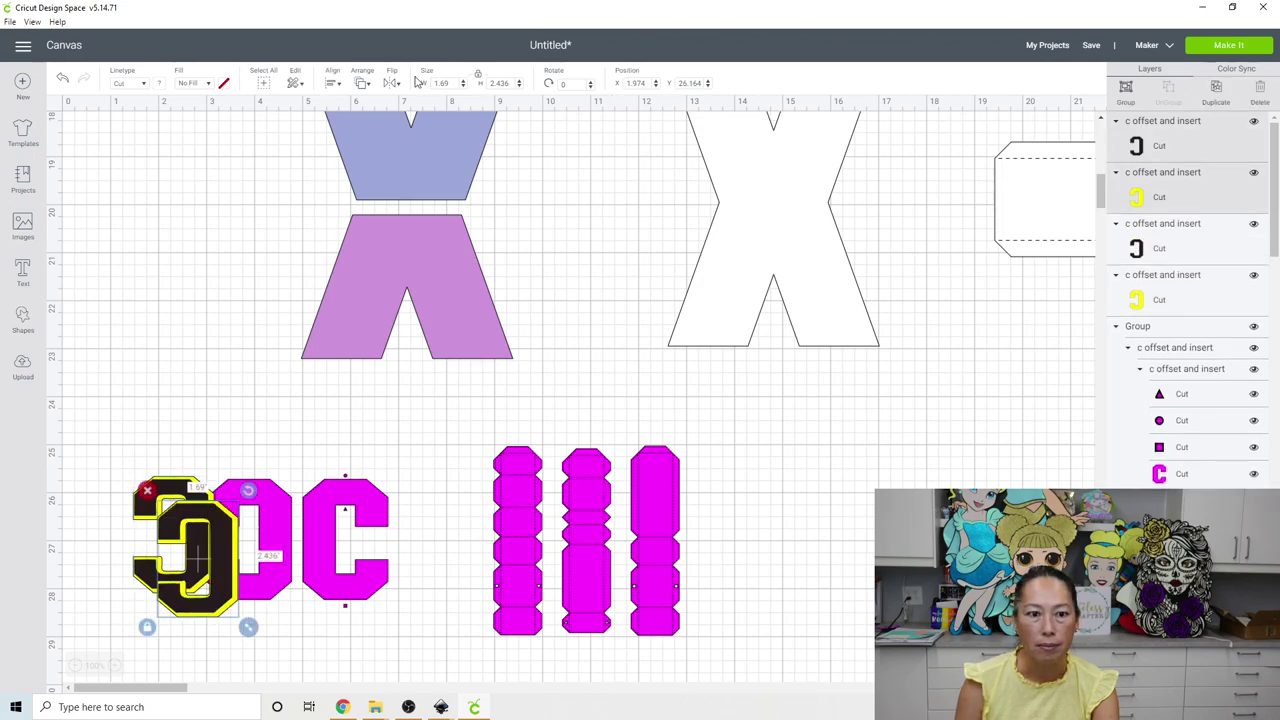
pyautogui.click(392, 83)
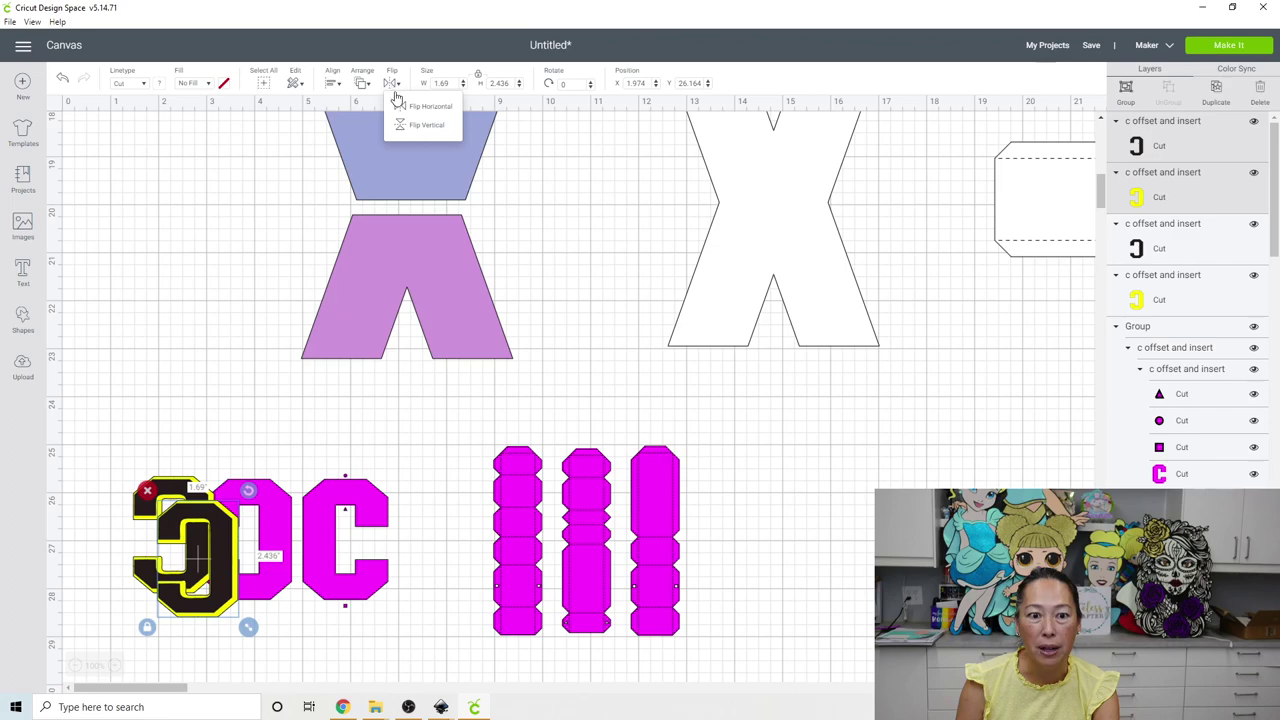
pyautogui.click(418, 112)
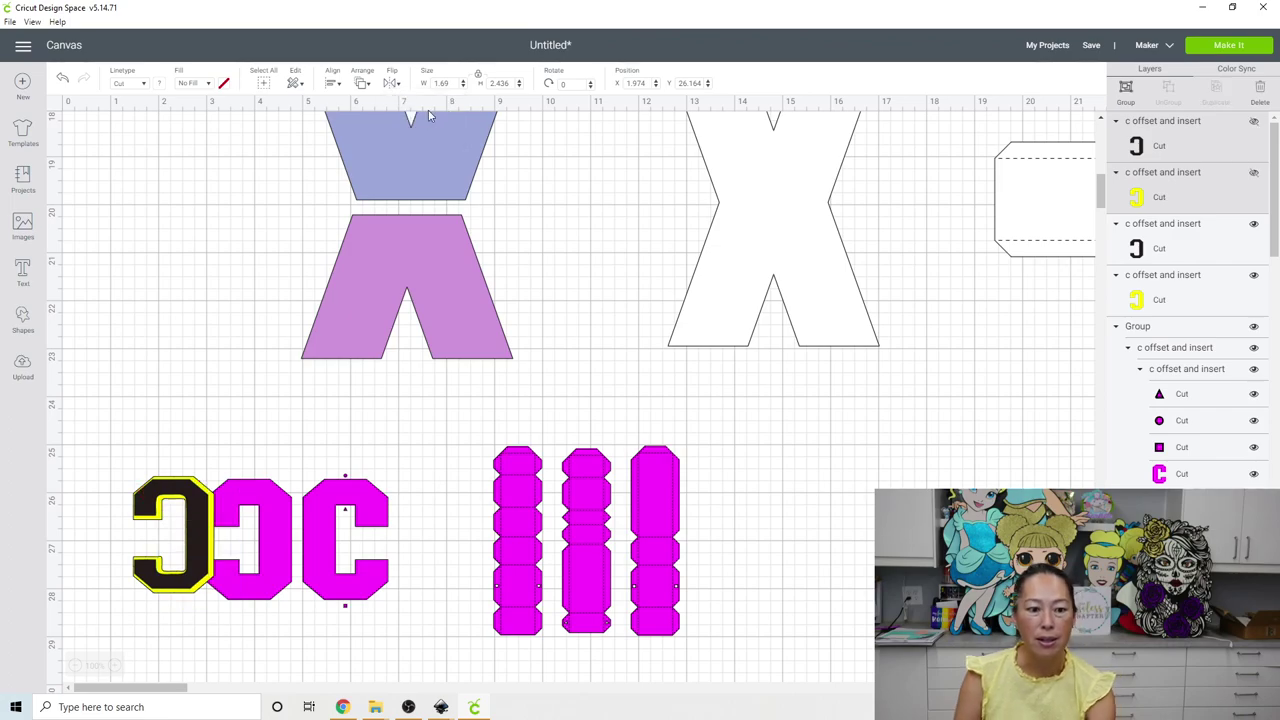
pyautogui.hotkey('ctrl', 'z')
pyautogui.hotkey('ctrl', 'z')
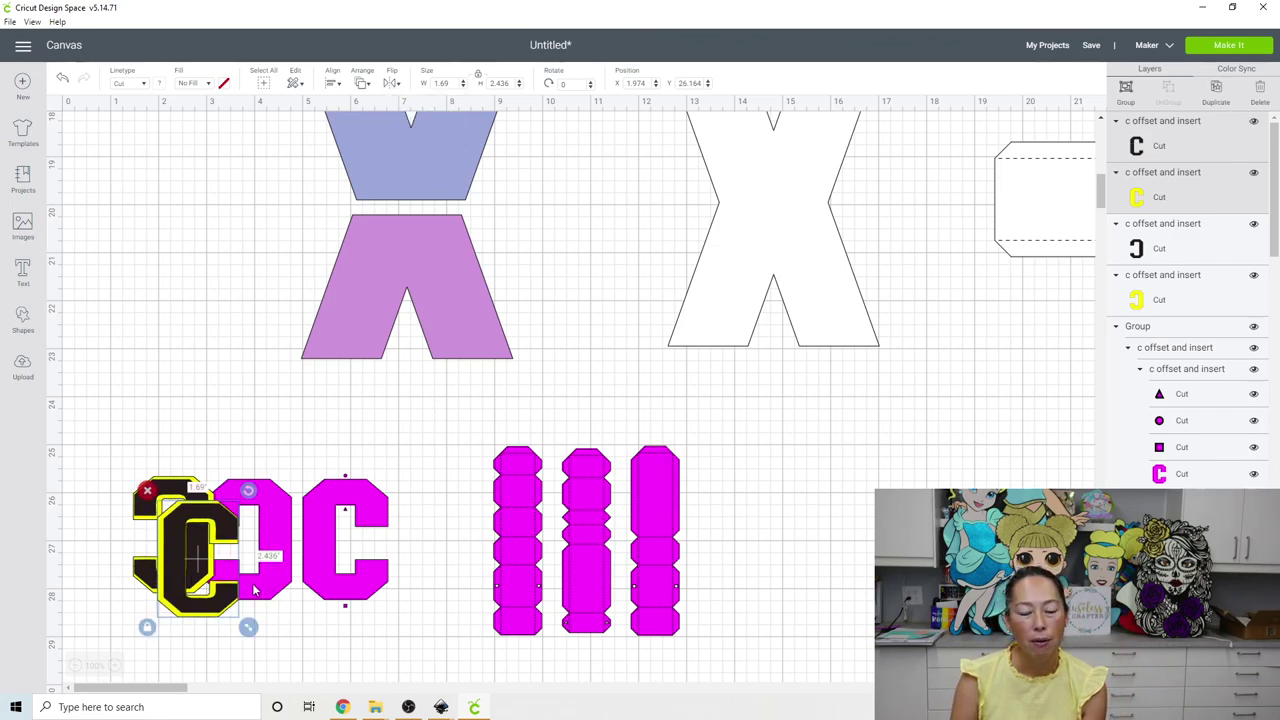
# - Seat the forward and reversed black-and-yellow Cs on their magenta C backings
pyautogui.moveTo(160, 565); pyautogui.dragTo(322, 550)
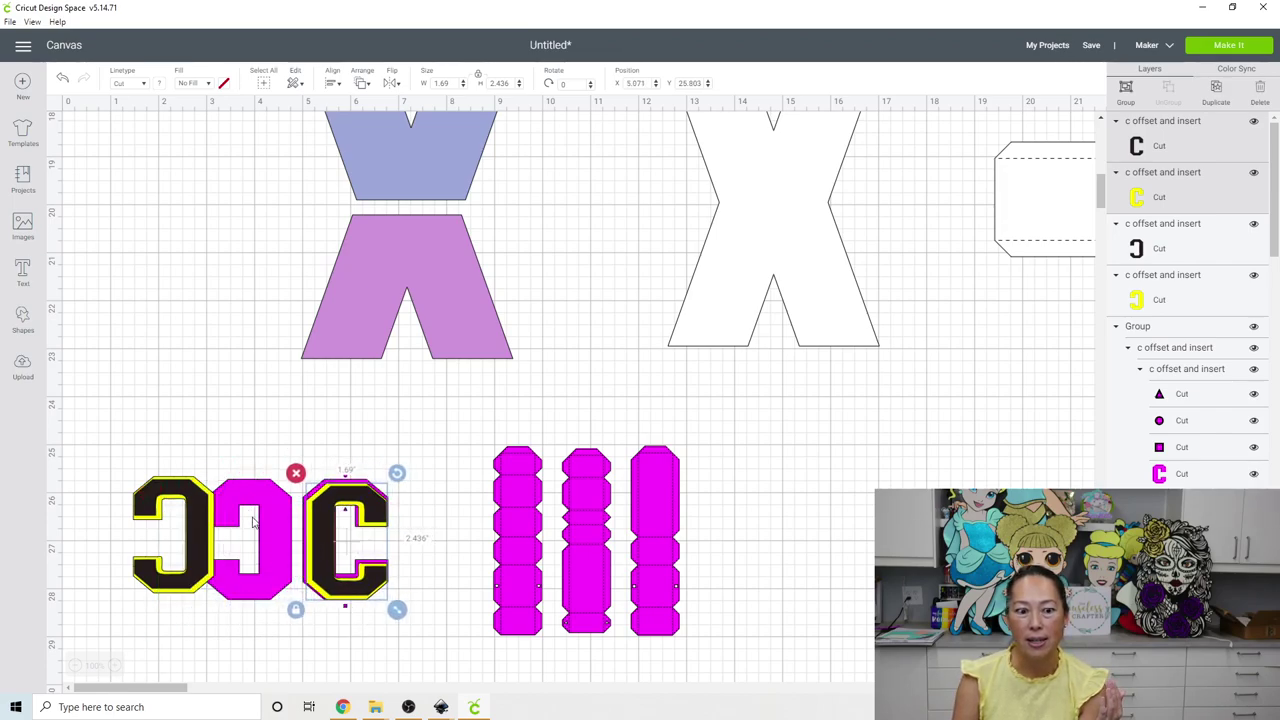
pyautogui.moveTo(118, 474); pyautogui.dragTo(241, 510)
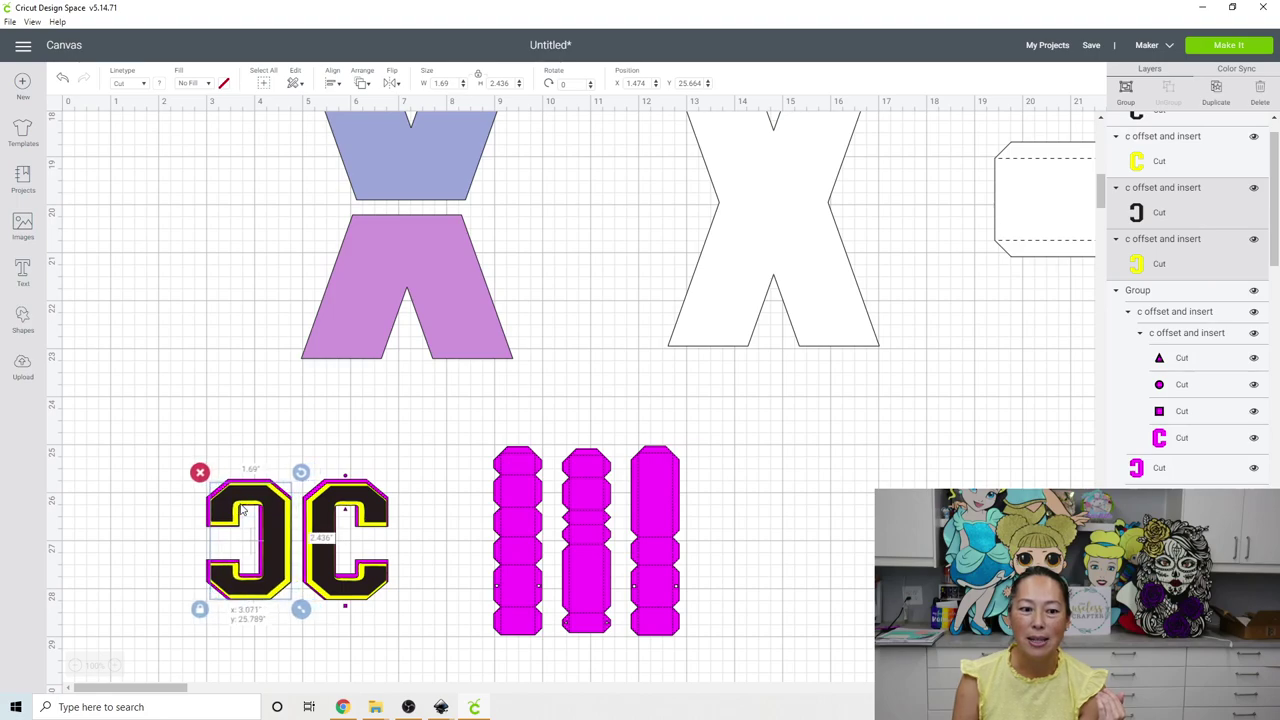
pyautogui.moveTo(240, 510); pyautogui.dragTo(238, 510)
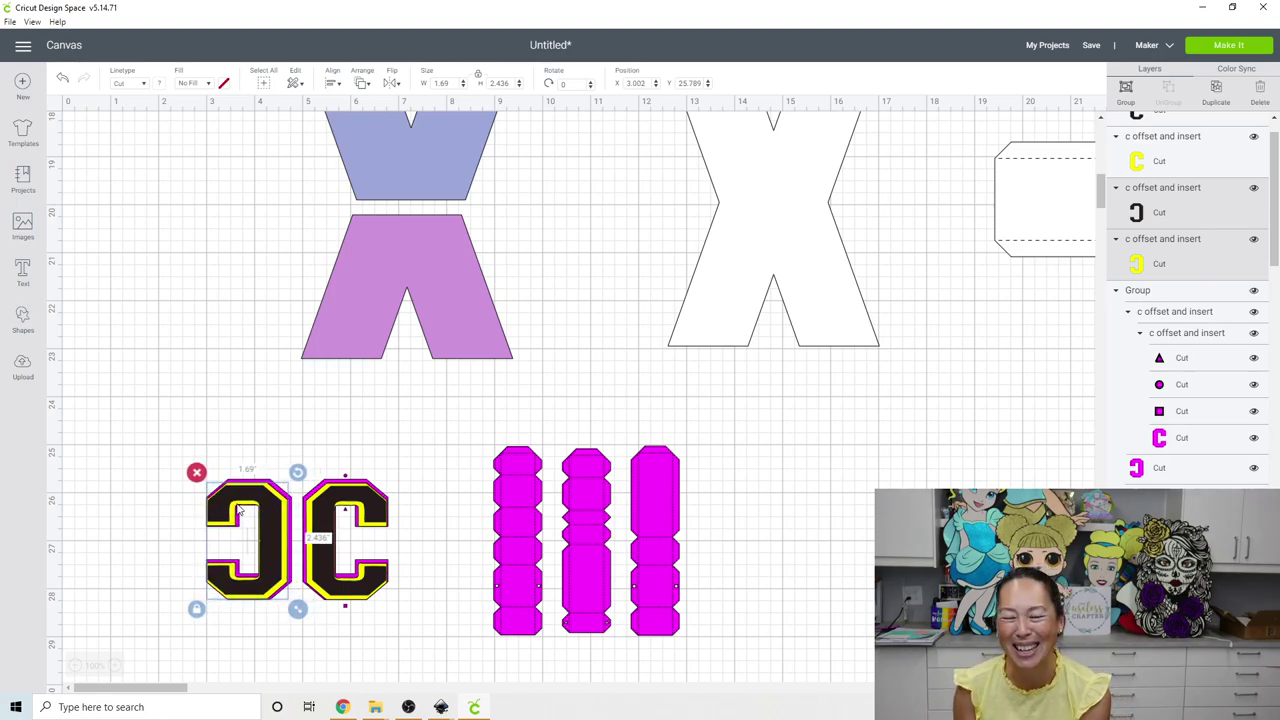